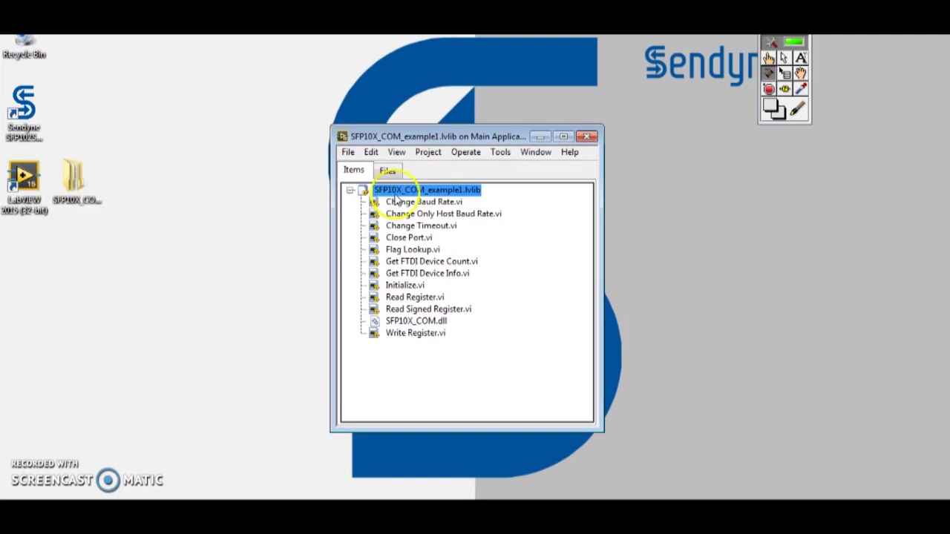
# Create a new blank VI and move the library window beside it
pyautogui.click(348, 152)
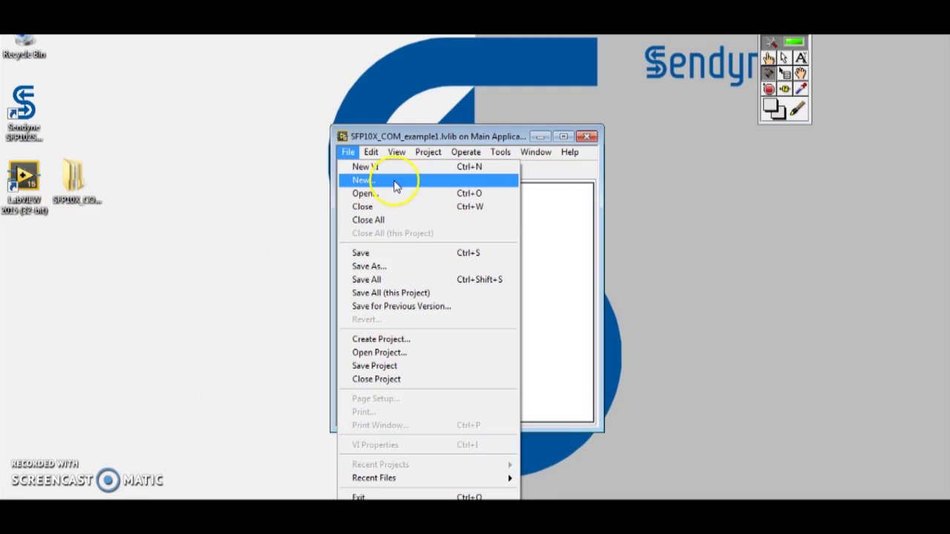
pyautogui.click(388, 170)
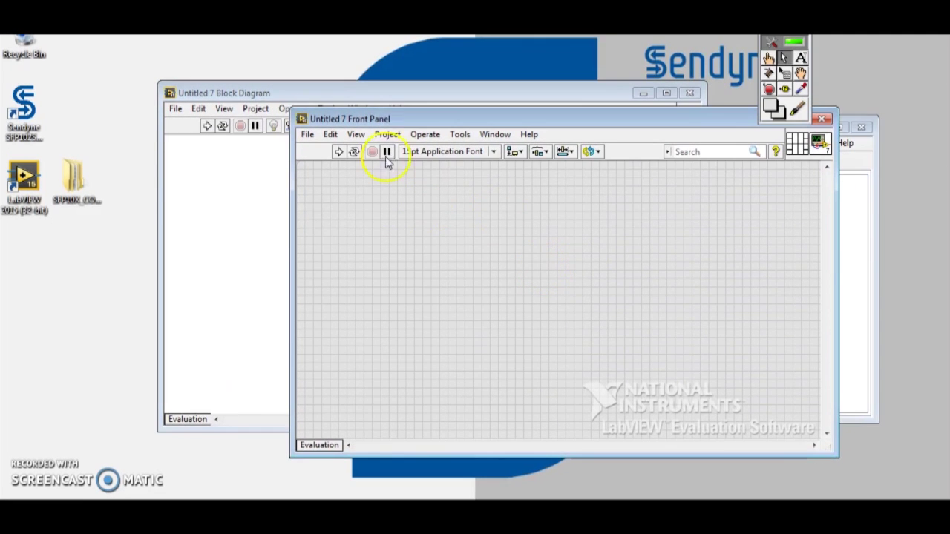
pyautogui.click(852, 252)
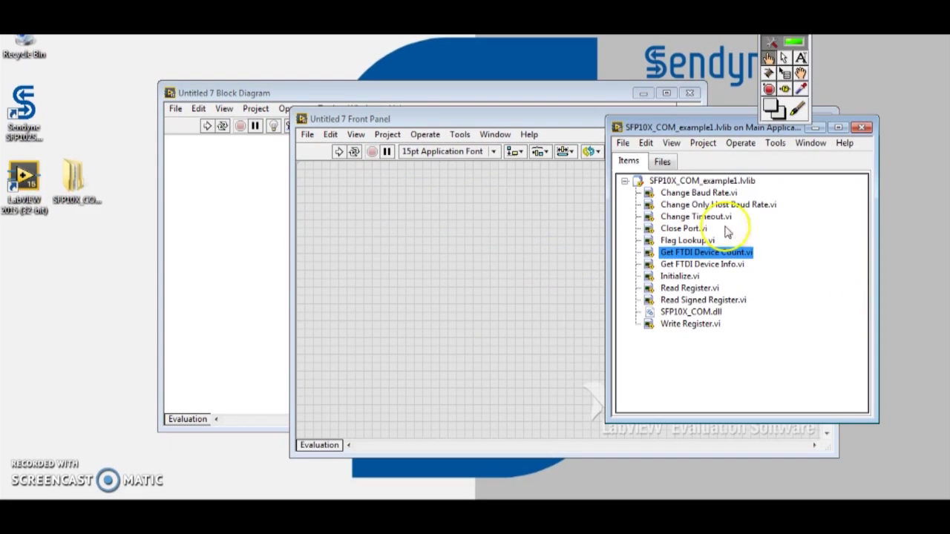
pyautogui.moveTo(679, 127); pyautogui.dragTo(604, 154)
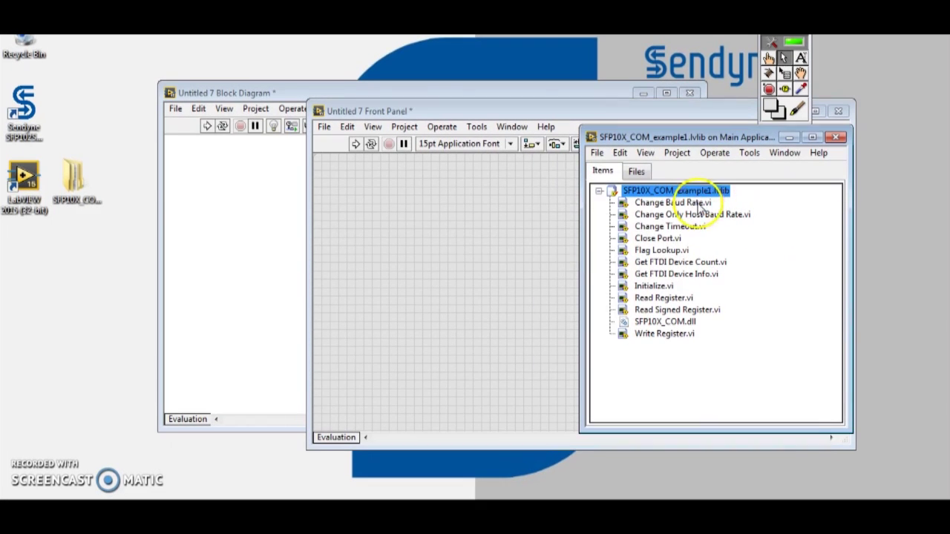
# Place Get FTDI Device Count.vi from the library onto the new block diagram
pyautogui.click(653, 286)
pyautogui.click(668, 226)
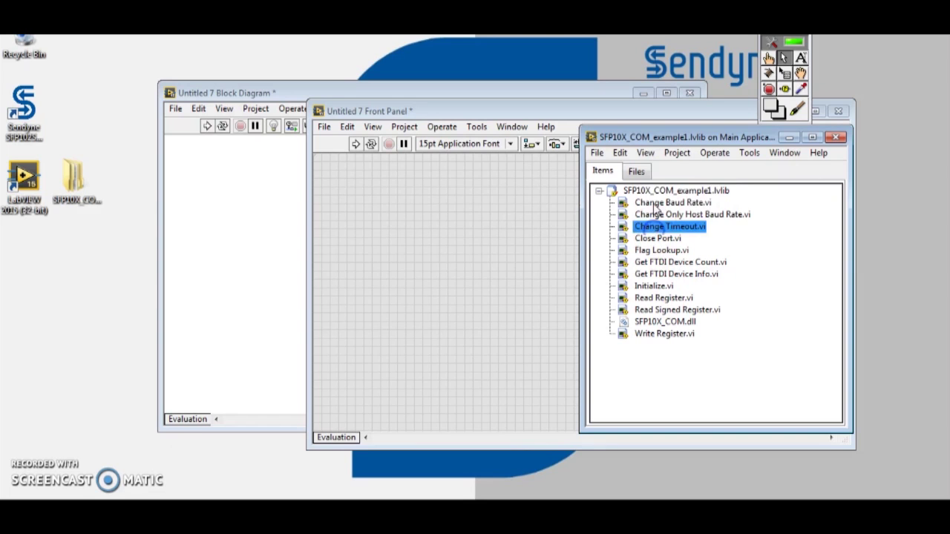
pyautogui.click(671, 203)
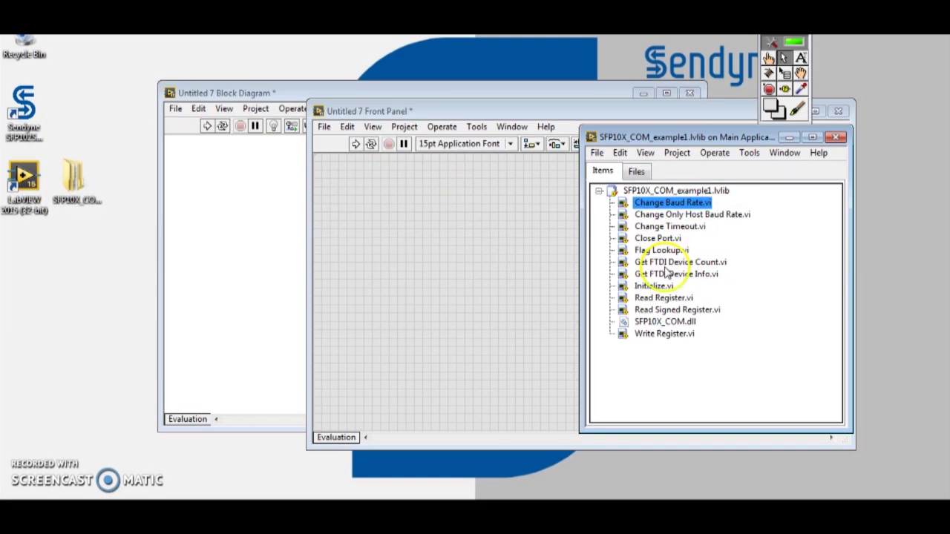
pyautogui.click(657, 286)
pyautogui.click(675, 273)
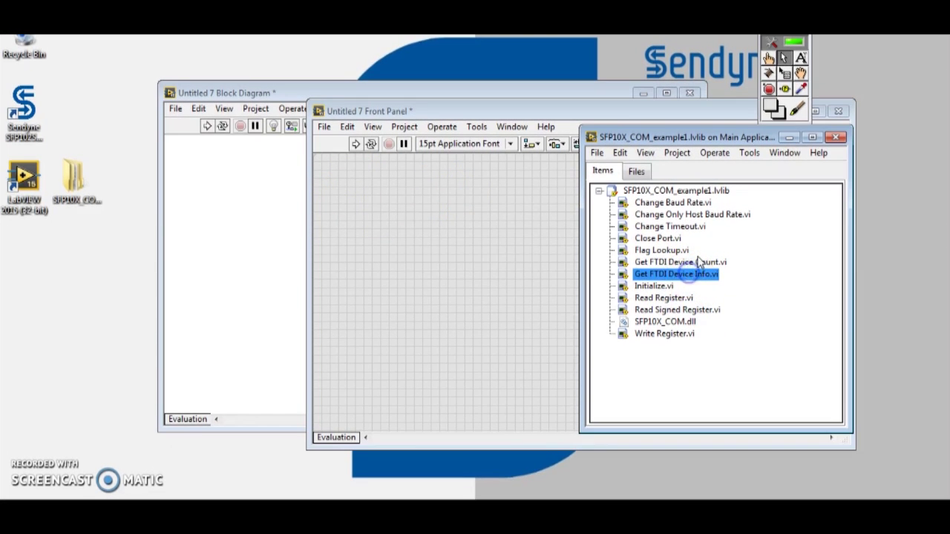
pyautogui.moveTo(679, 262)
pyautogui.mouseDown()
pyautogui.moveTo(448, 265)
pyautogui.moveTo(259, 230)
pyautogui.mouseUp()
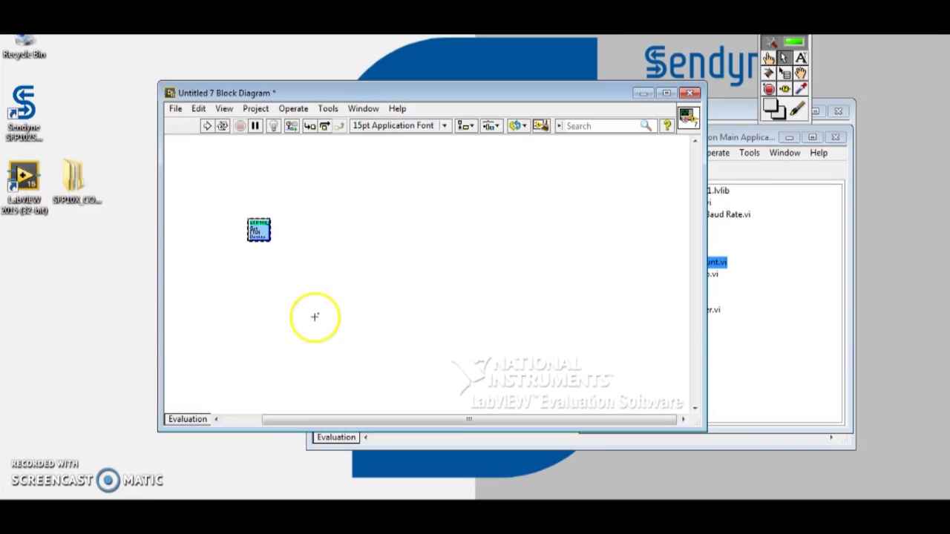
# Delete the stray Get FTDI Device Count subVI from the block diagram
pyautogui.rightClick(319, 202)
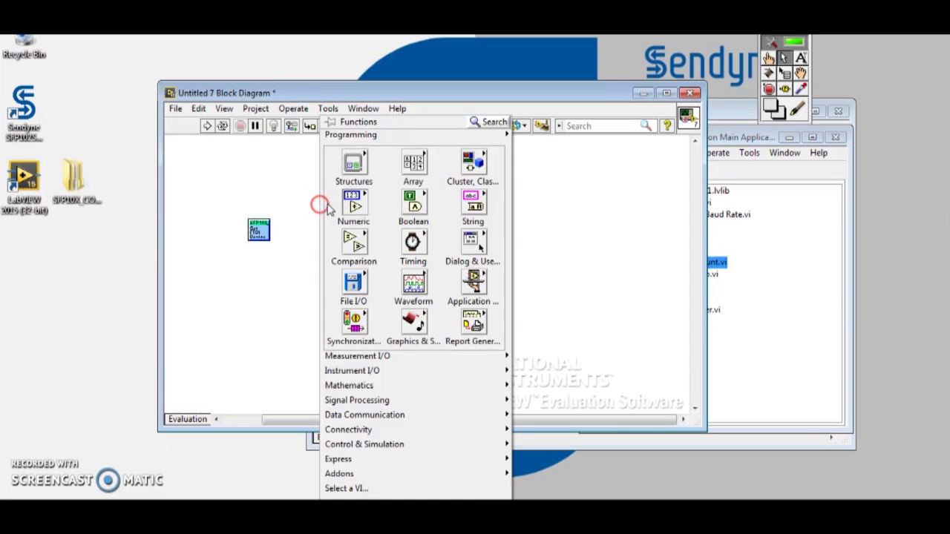
pyautogui.click(301, 207)
pyautogui.moveTo(310, 261); pyautogui.dragTo(215, 215)
pyautogui.press('Delete')
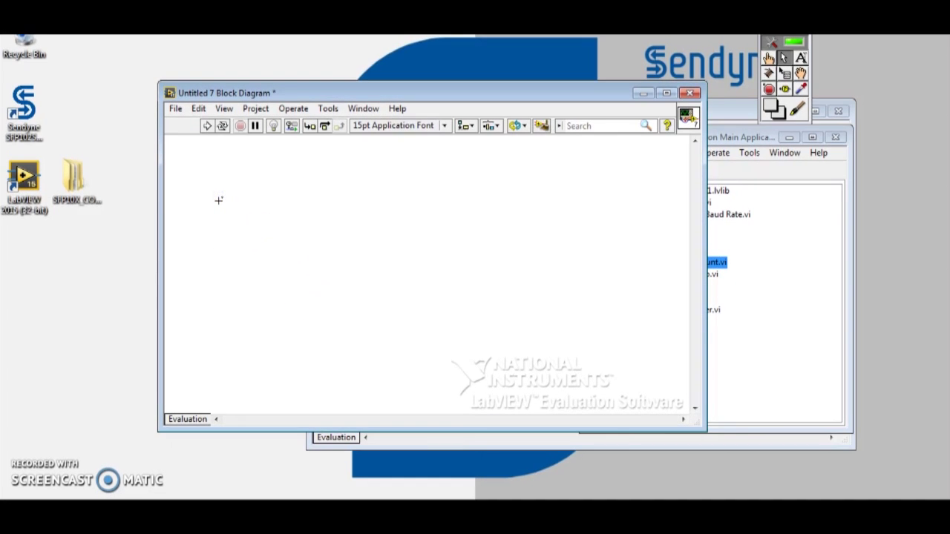
# Draw a large Flat Sequence structure across the block diagram
pyautogui.rightClick(310, 235)
pyautogui.moveTo(344, 167)
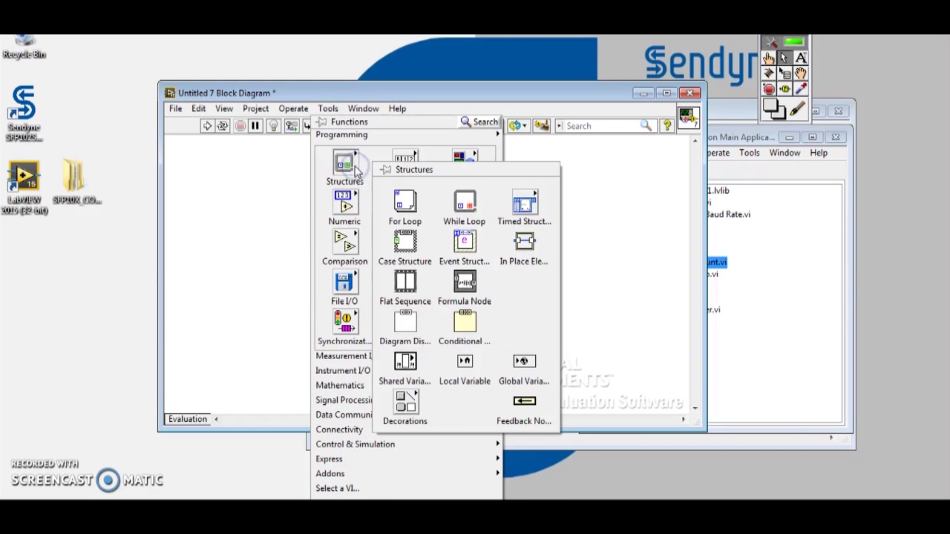
pyautogui.click(404, 282)
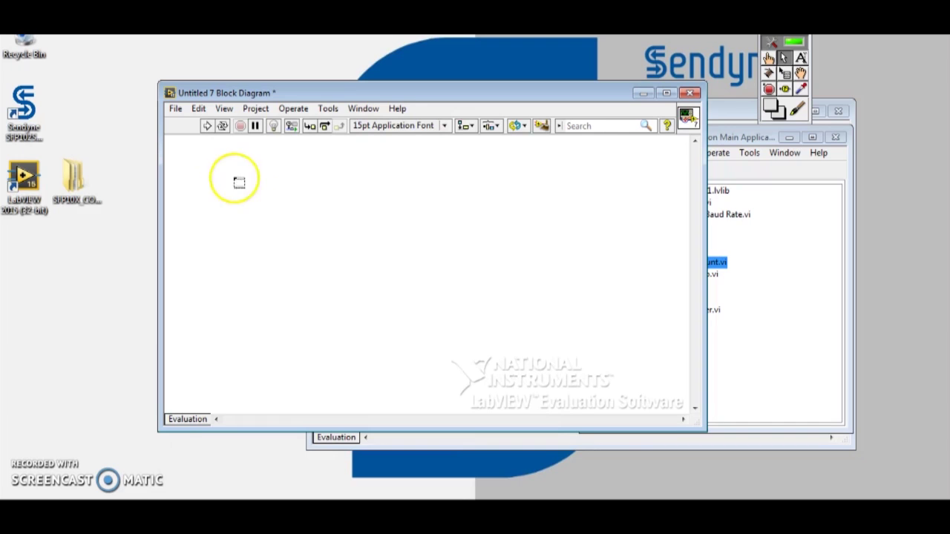
pyautogui.moveTo(242, 182); pyautogui.dragTo(609, 350)
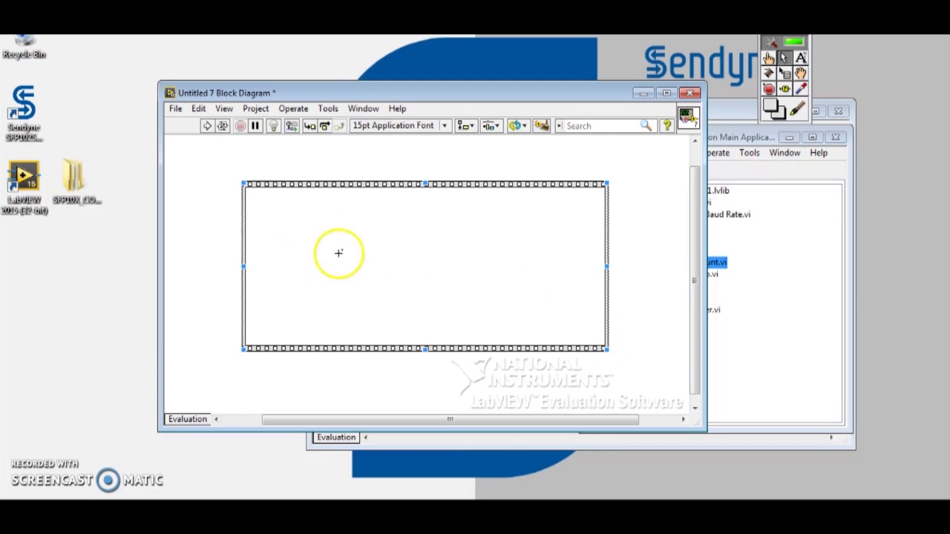
# Place Get FTDI Device Count.vi inside the sequence frame
pyautogui.click(894, 274)
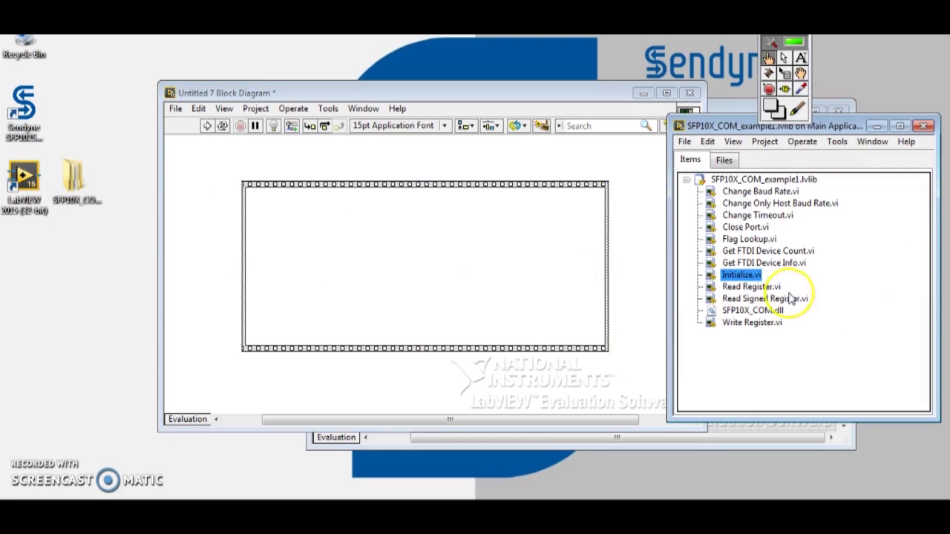
pyautogui.click(764, 253)
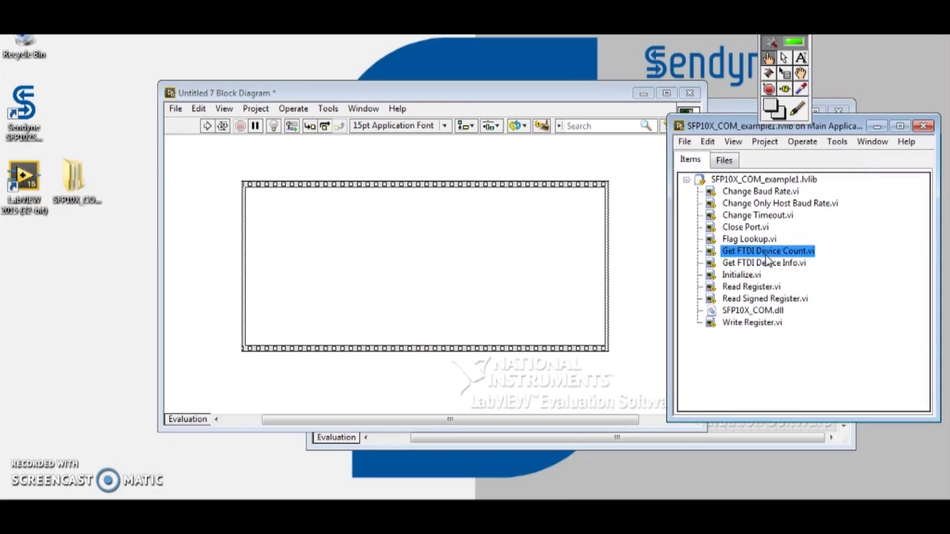
pyautogui.moveTo(785, 252)
pyautogui.mouseDown()
pyautogui.moveTo(662, 271)
pyautogui.moveTo(319, 256)
pyautogui.mouseUp()
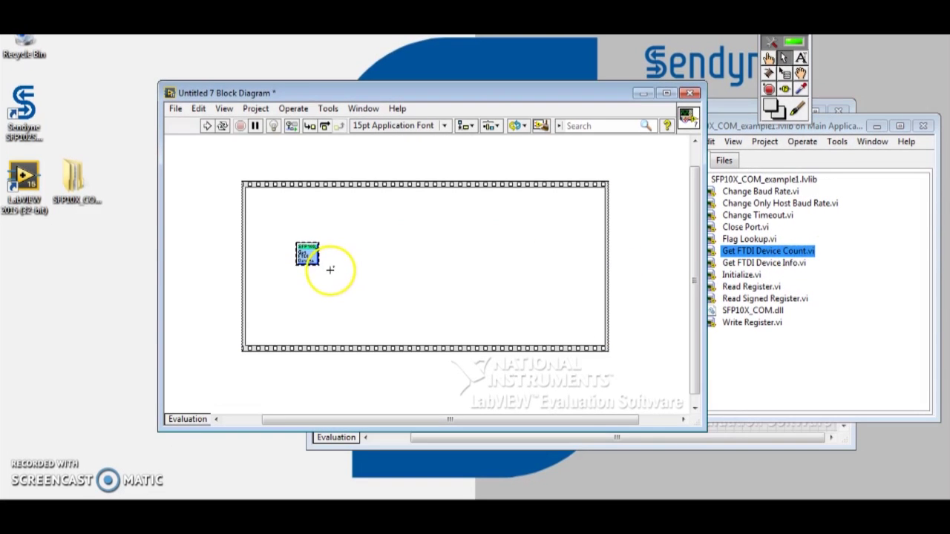
# Add a numeric indicator labelled 'Device Count' to the front panel
pyautogui.click(691, 441)
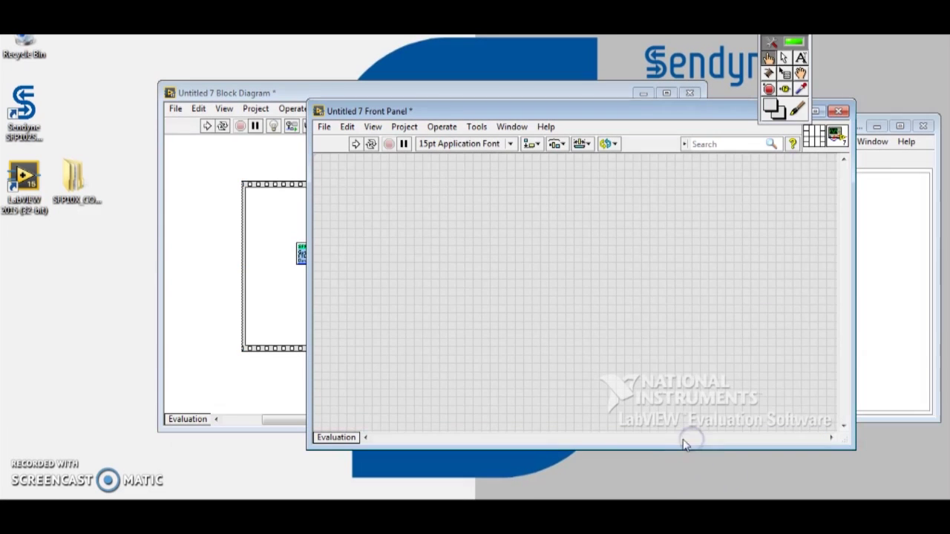
pyautogui.rightClick(449, 250)
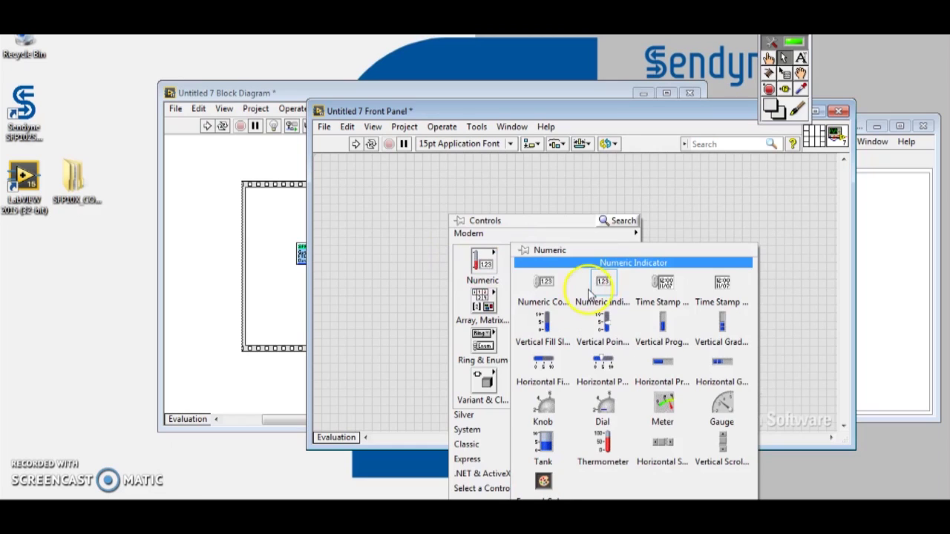
pyautogui.click(601, 280)
pyautogui.click(431, 241)
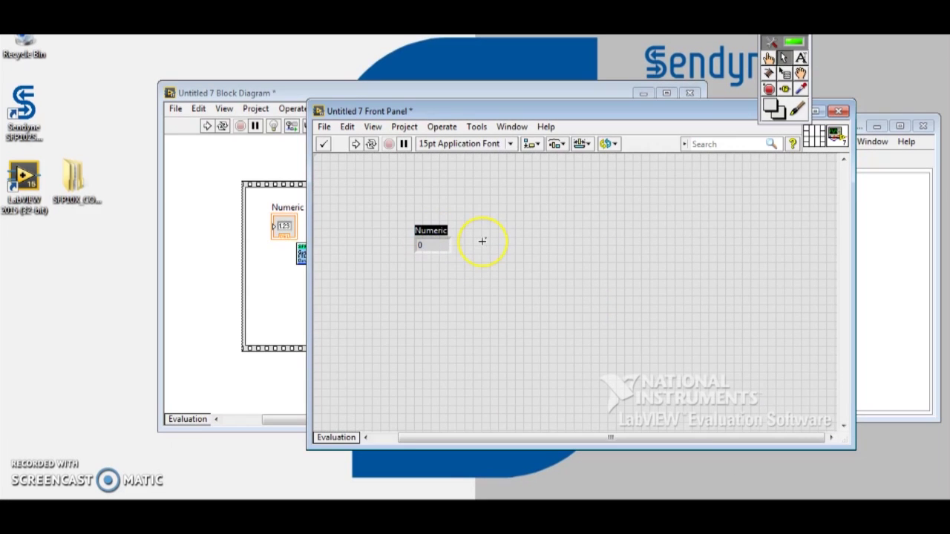
pyautogui.write('De')
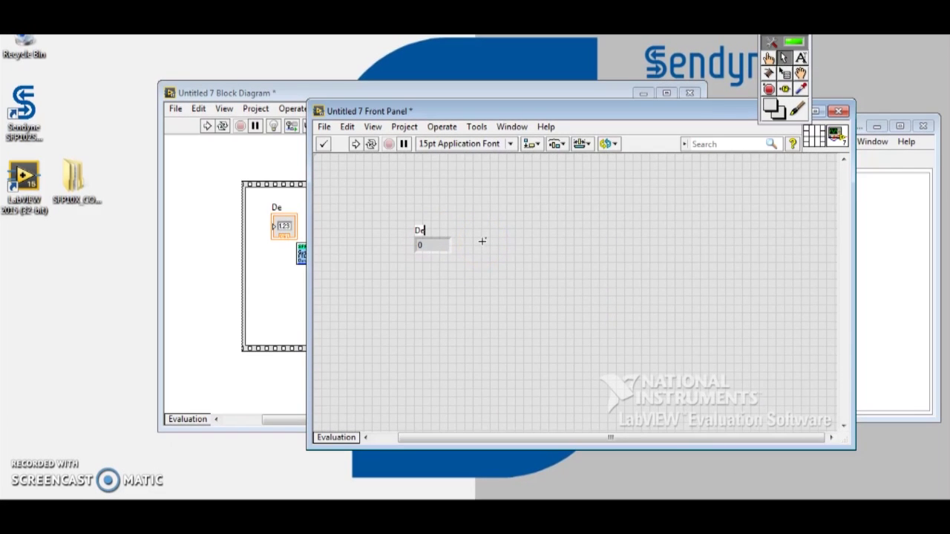
pyautogui.write('vice Count')
pyautogui.click(403, 254)
# Move the Device Count terminal beside the subVI and wire function return to it
pyautogui.click(285, 288)
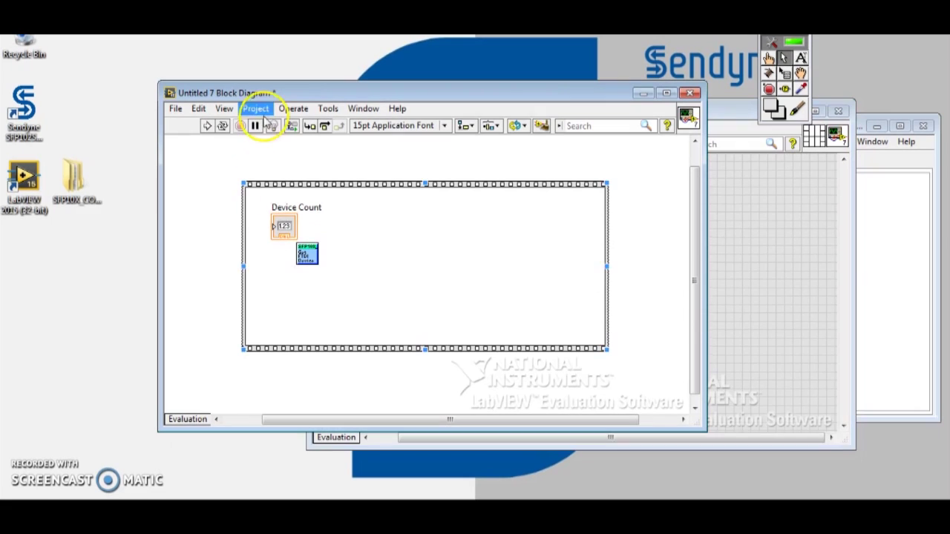
pyautogui.moveTo(281, 230); pyautogui.dragTo(363, 257)
pyautogui.click(307, 250)
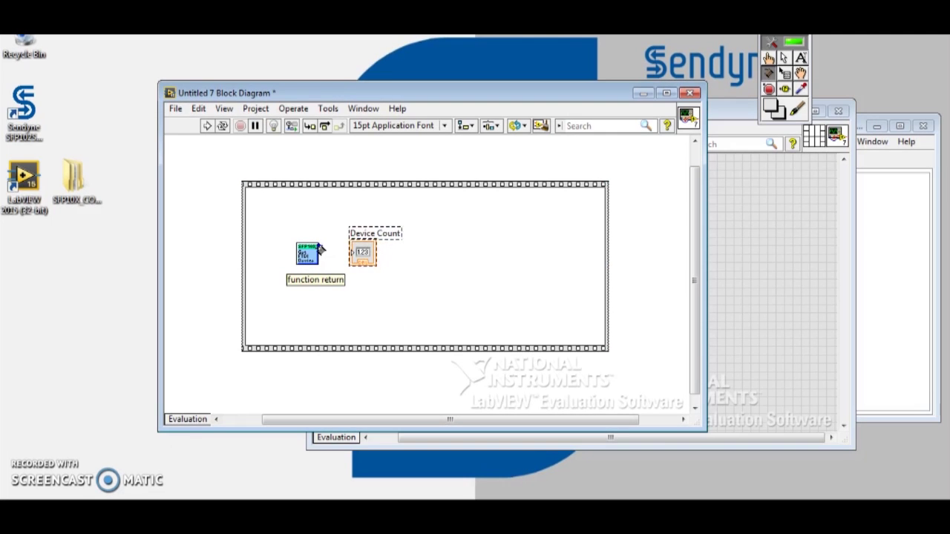
pyautogui.click(322, 249)
pyautogui.moveTo(325, 251)
pyautogui.mouseDown()
pyautogui.moveTo(365, 260)
pyautogui.moveTo(356, 251)
pyautogui.mouseUp()
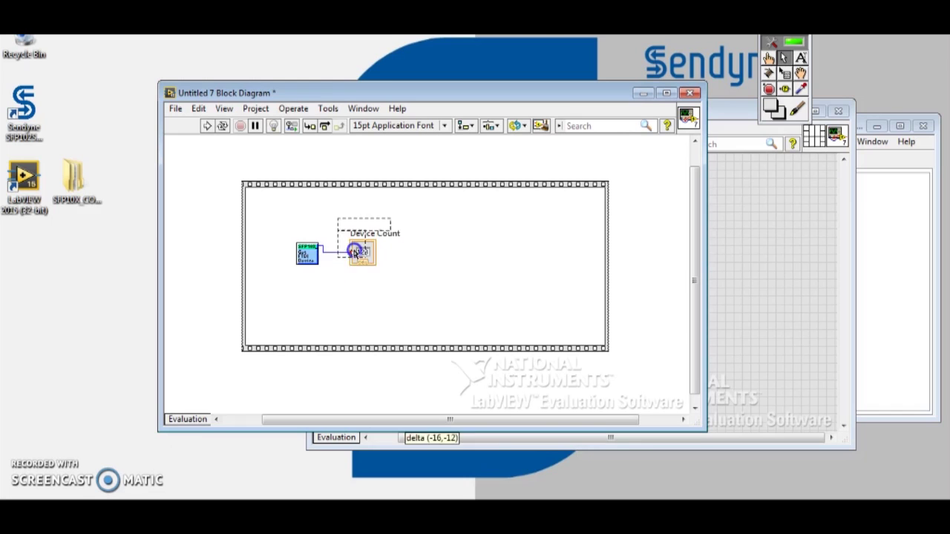
# Run the VI, confirm Device Count reads 1, and return to the block diagram
pyautogui.click(748, 230)
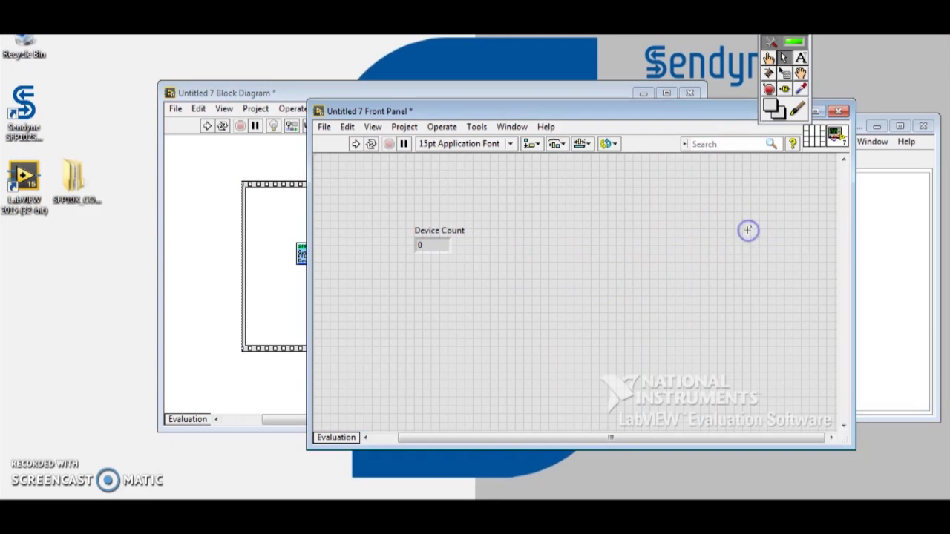
pyautogui.click(380, 157)
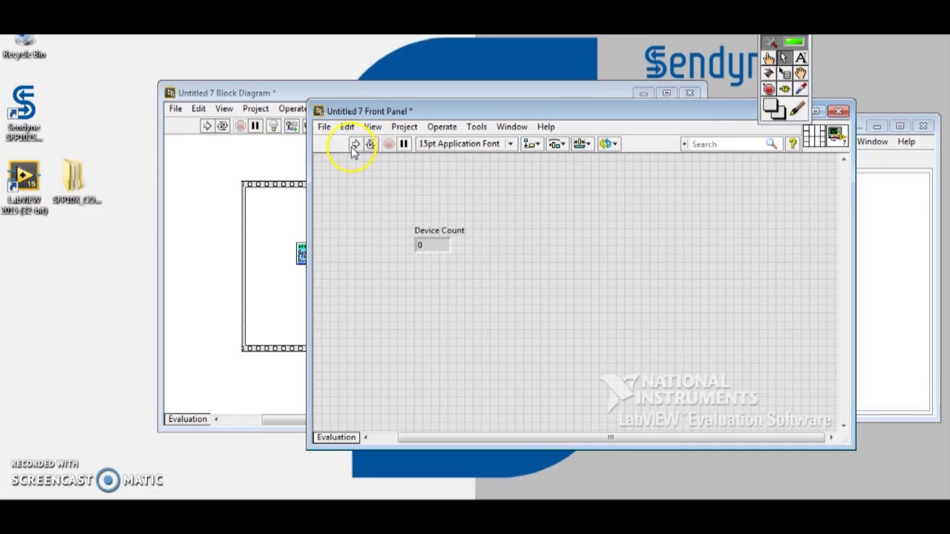
pyautogui.click(354, 148)
pyautogui.click(437, 252)
pyautogui.click(262, 383)
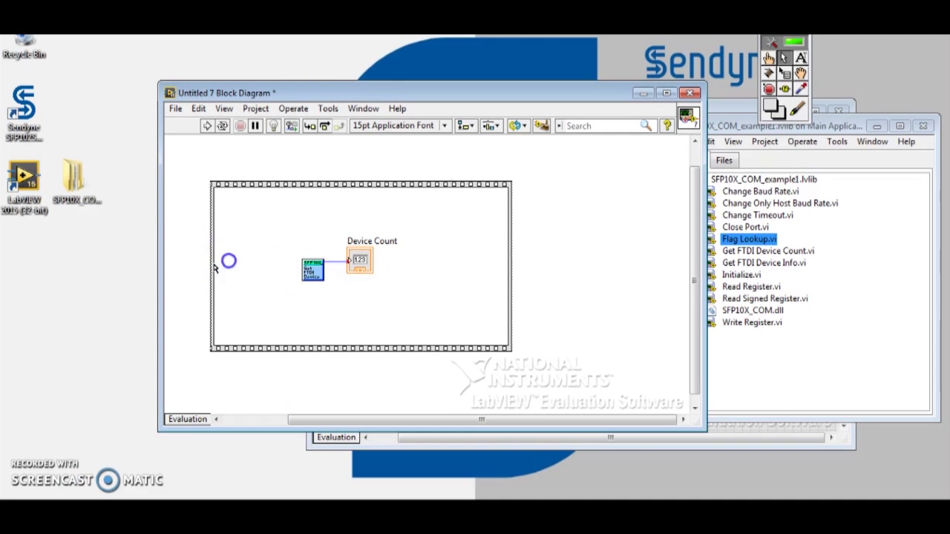
# Shrink the sequence around the Device Count code and add a wide empty frame after it
pyautogui.moveTo(213, 264); pyautogui.dragTo(280, 269)
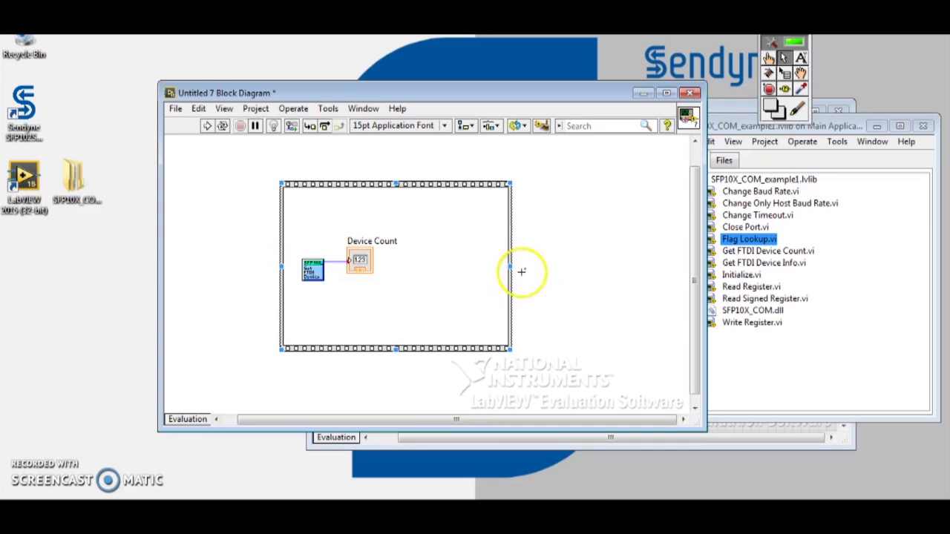
pyautogui.moveTo(510, 269); pyautogui.dragTo(428, 268)
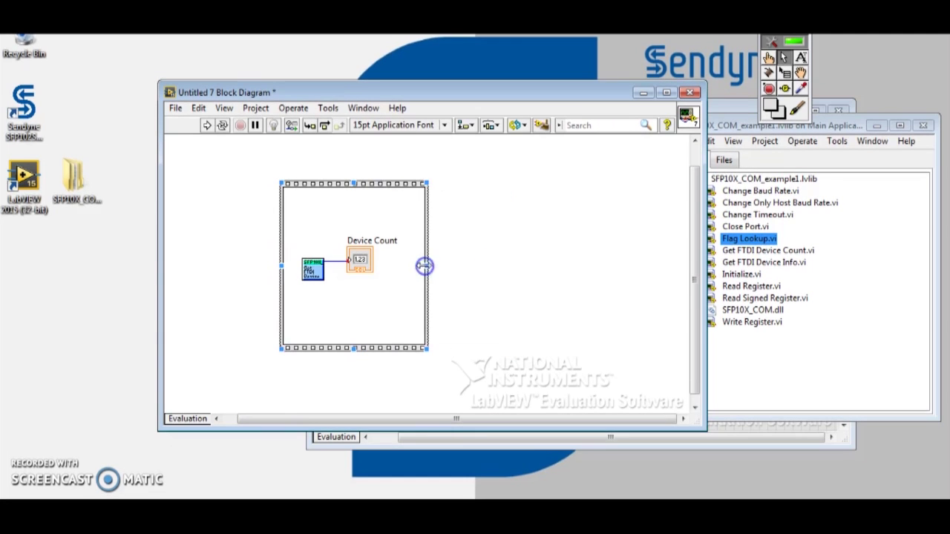
pyautogui.rightClick(405, 186)
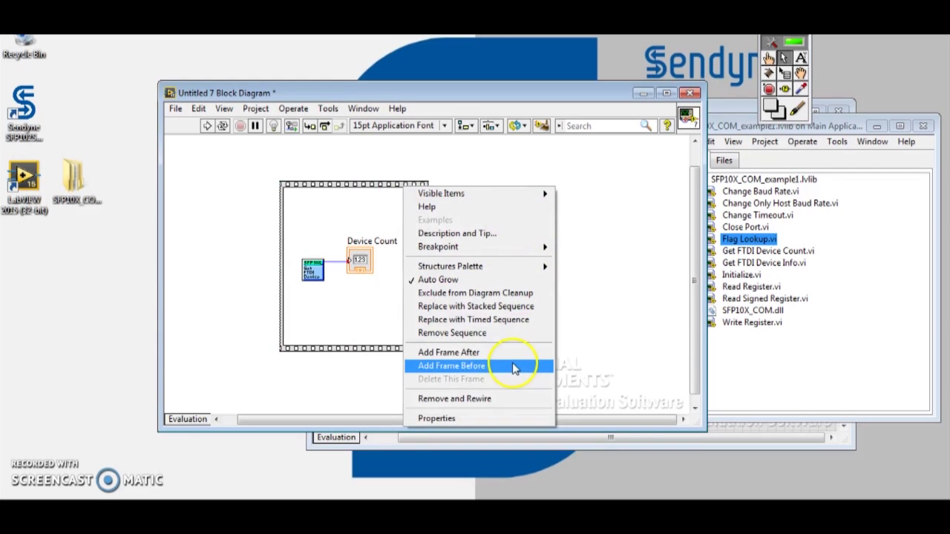
pyautogui.click(502, 356)
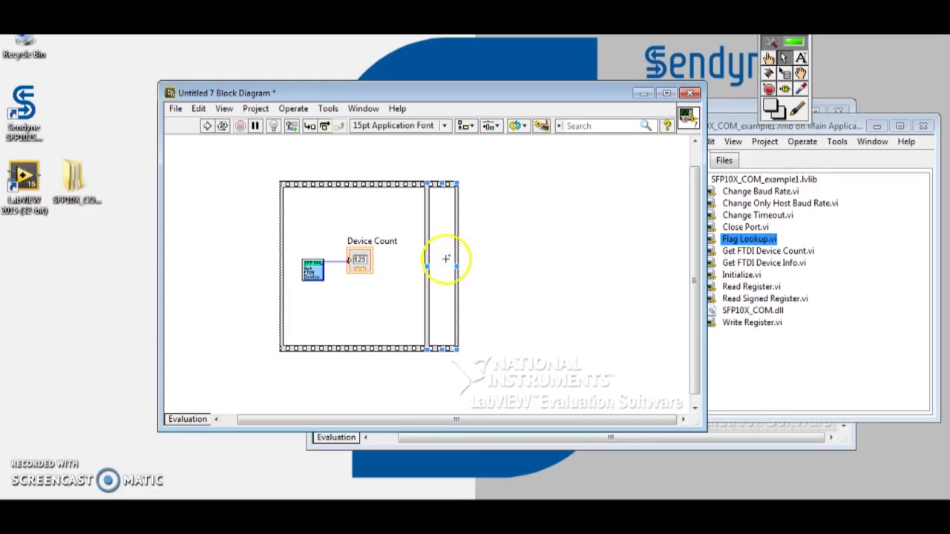
pyautogui.moveTo(458, 267); pyautogui.dragTo(575, 266)
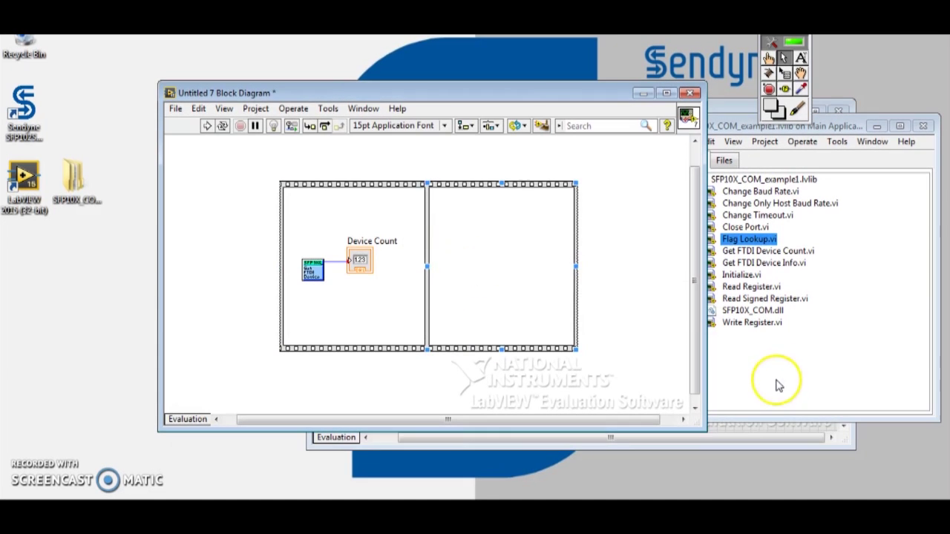
pyautogui.click(776, 382)
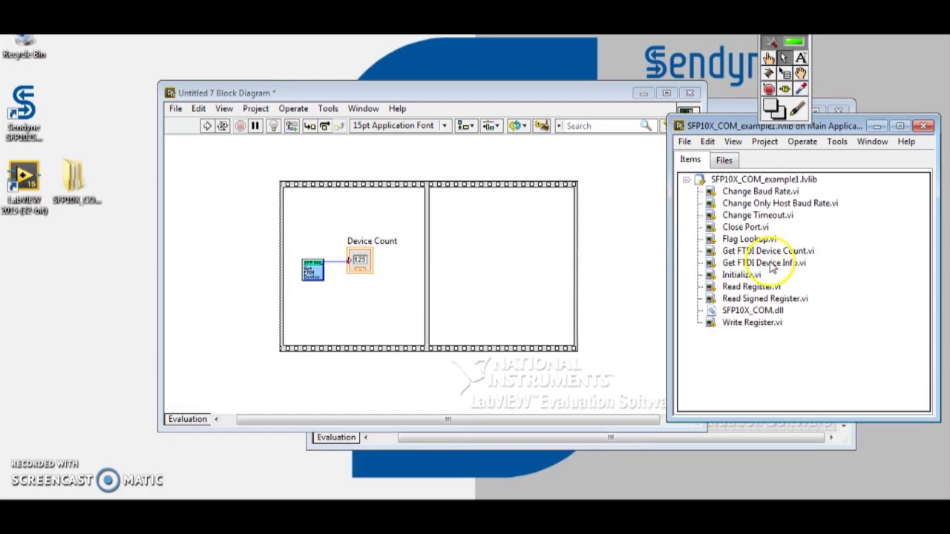
# Place Get FTDI Device Info.vi in the second sequence frame
pyautogui.moveTo(788, 264)
pyautogui.mouseDown()
pyautogui.moveTo(768, 275)
pyautogui.moveTo(468, 265)
pyautogui.mouseUp()
pyautogui.click(498, 282)
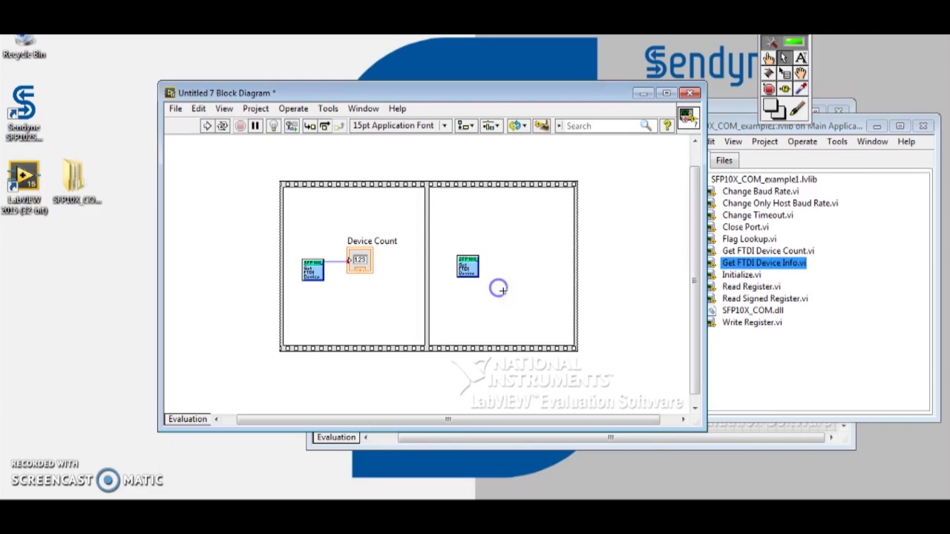
pyautogui.click(468, 267)
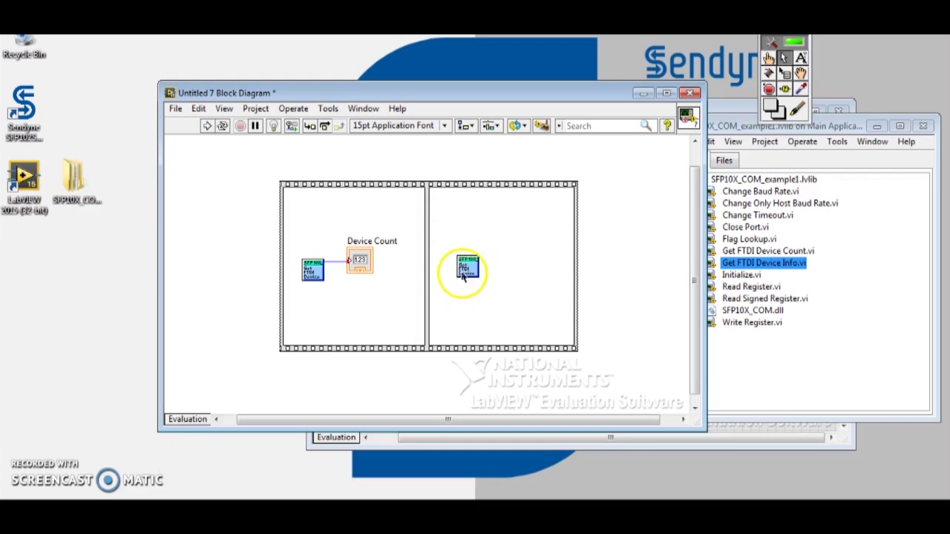
# Add a string indicator labelled 'FTDI Serial' to the front panel
pyautogui.click(691, 441)
pyautogui.rightClick(447, 292)
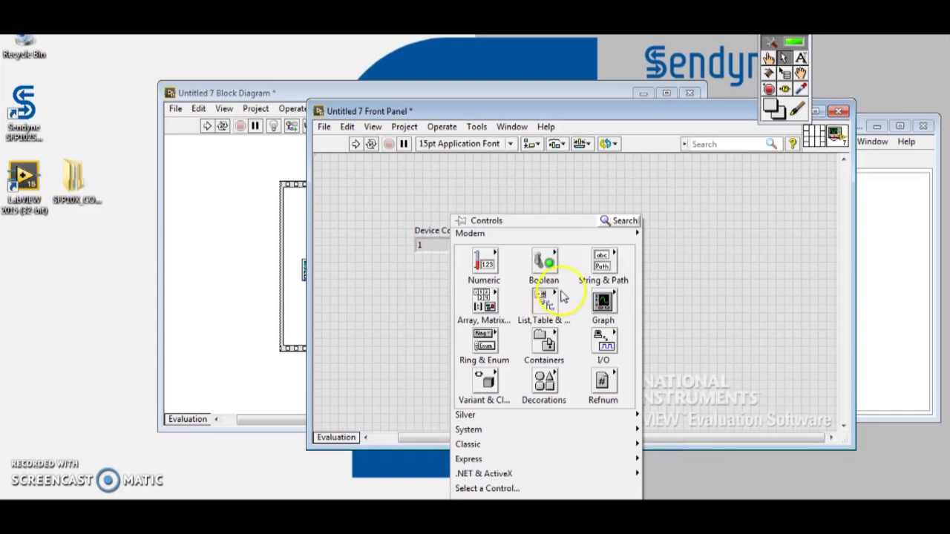
pyautogui.click(598, 261)
pyautogui.click(722, 302)
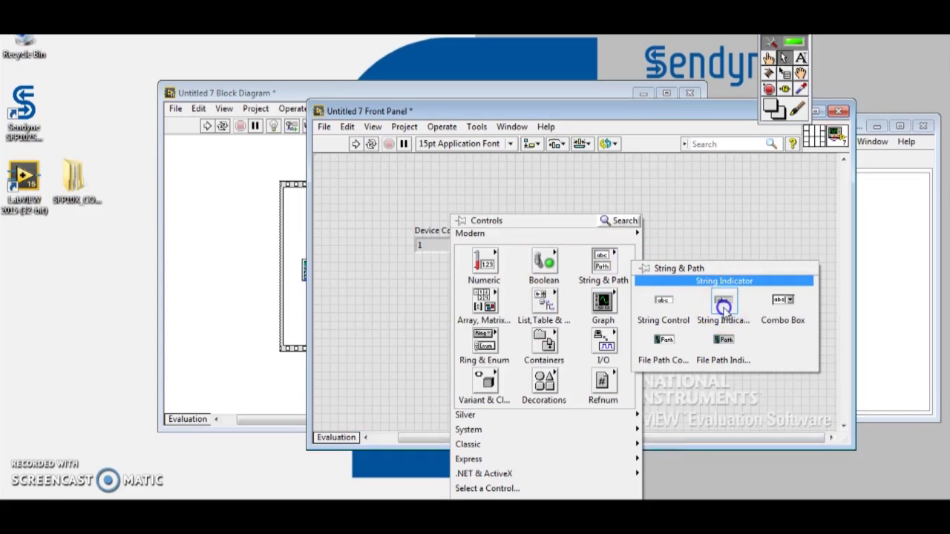
pyautogui.click(532, 244)
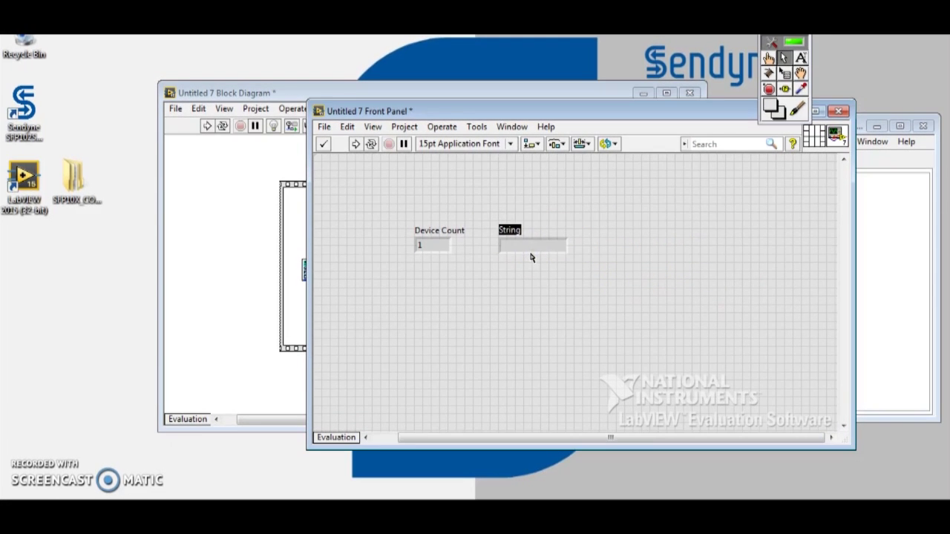
pyautogui.click(509, 230)
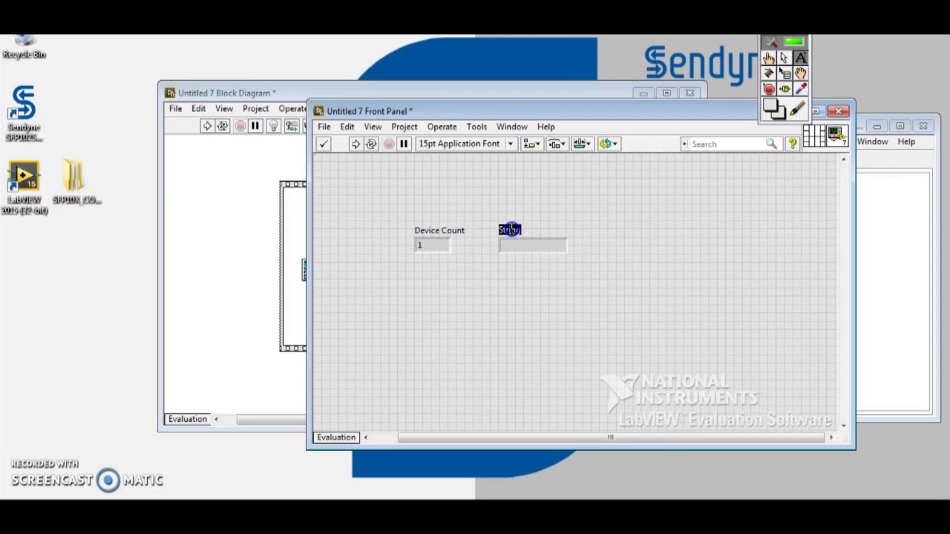
pyautogui.write('FT')
pyautogui.write('DI A')
pyautogui.press('BackSpace')
pyautogui.write('Se')
pyautogui.write('rial')
pyautogui.click(513, 282)
# Add a second string indicator labelled 'Status' below FTDI Serial
pyautogui.rightClick(534, 266)
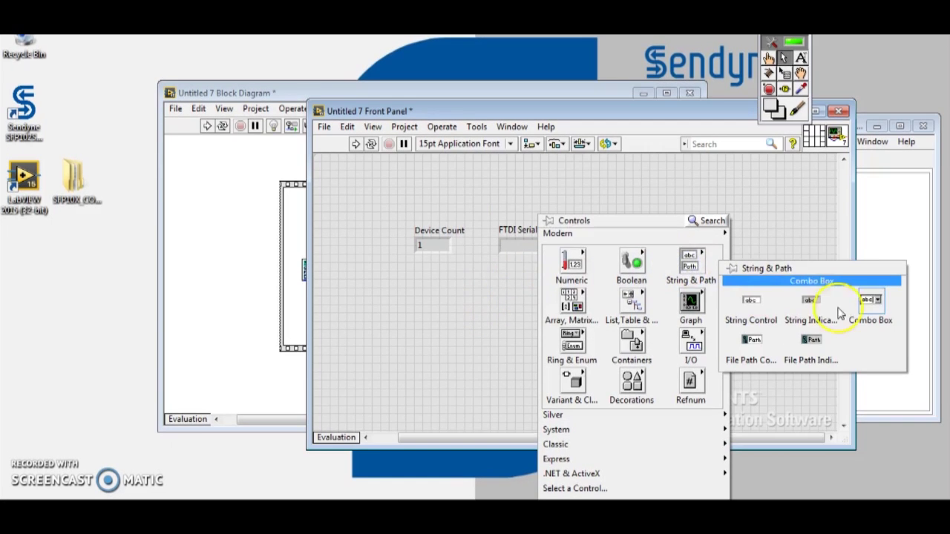
pyautogui.click(807, 301)
pyautogui.click(530, 268)
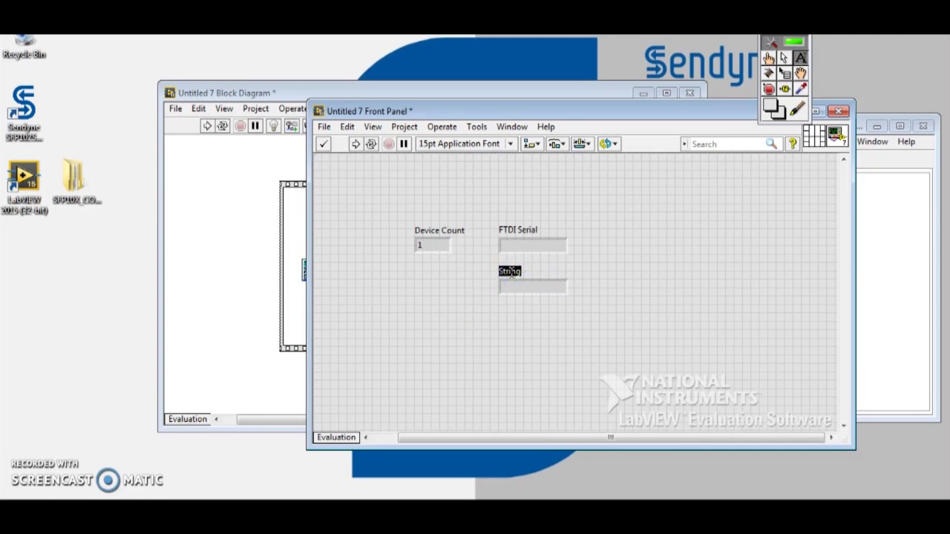
pyautogui.write('Status')
pyautogui.click(509, 307)
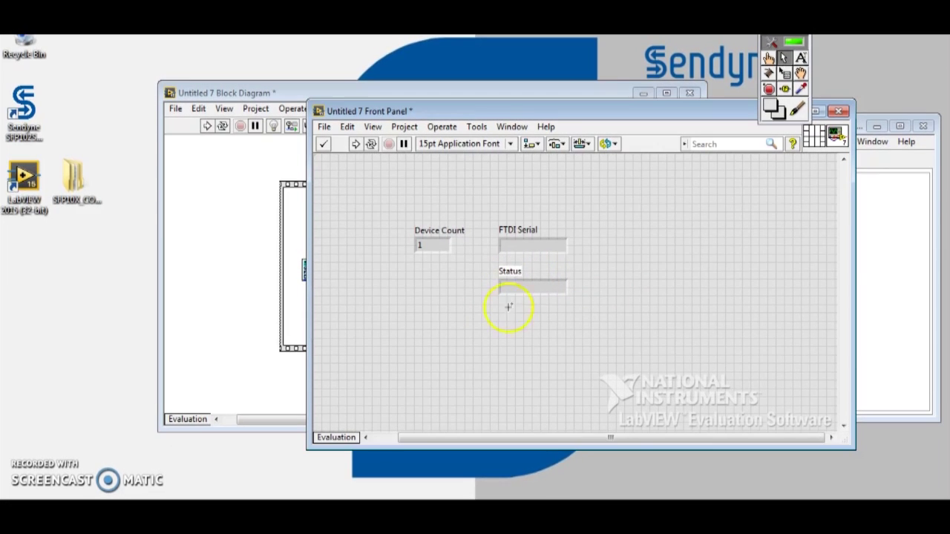
# Move Status below the sequence, and FTDI Serial into frame two wired to the device-info output
pyautogui.click(248, 289)
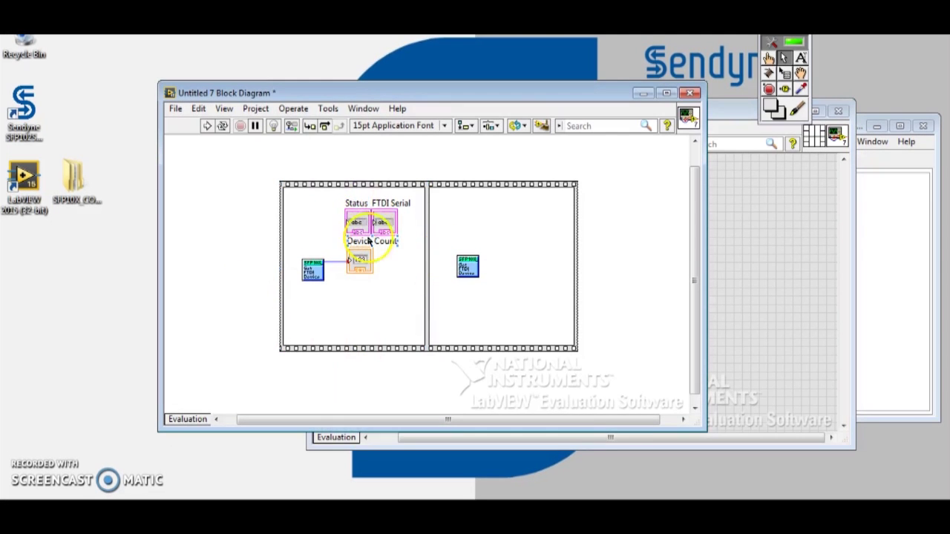
pyautogui.moveTo(404, 274)
pyautogui.mouseDown()
pyautogui.moveTo(340, 196)
pyautogui.moveTo(507, 382)
pyautogui.mouseUp()
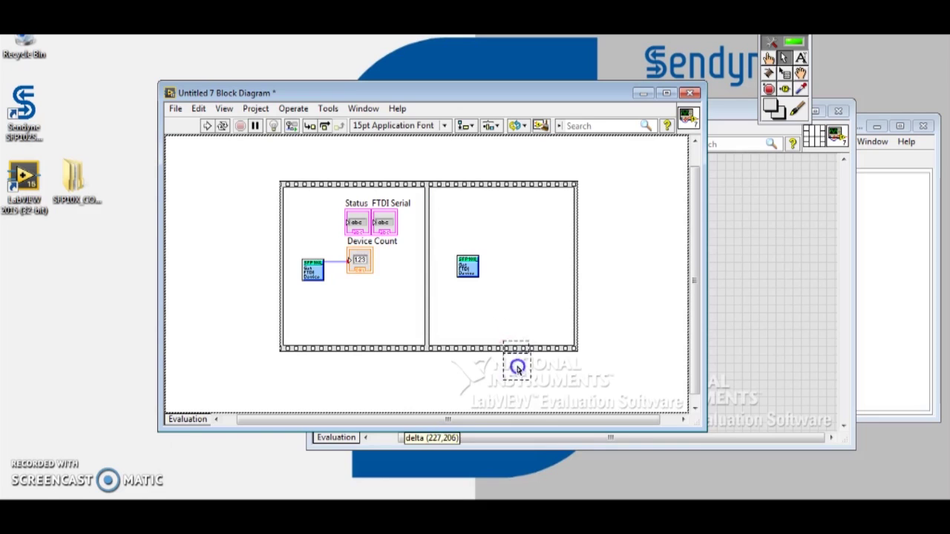
pyautogui.scroll(-1, 512, 234)
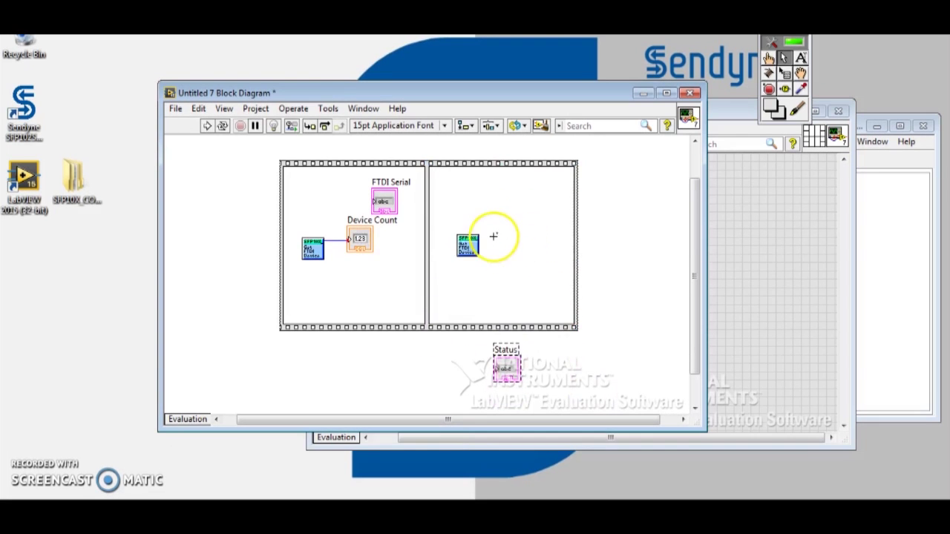
pyautogui.click(385, 206)
pyautogui.moveTo(384, 206); pyautogui.dragTo(512, 251)
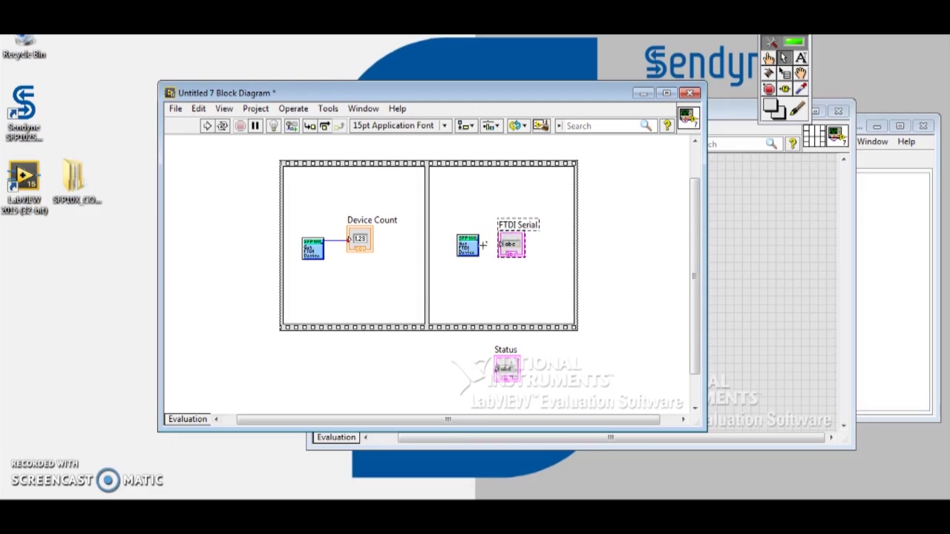
pyautogui.click(481, 239)
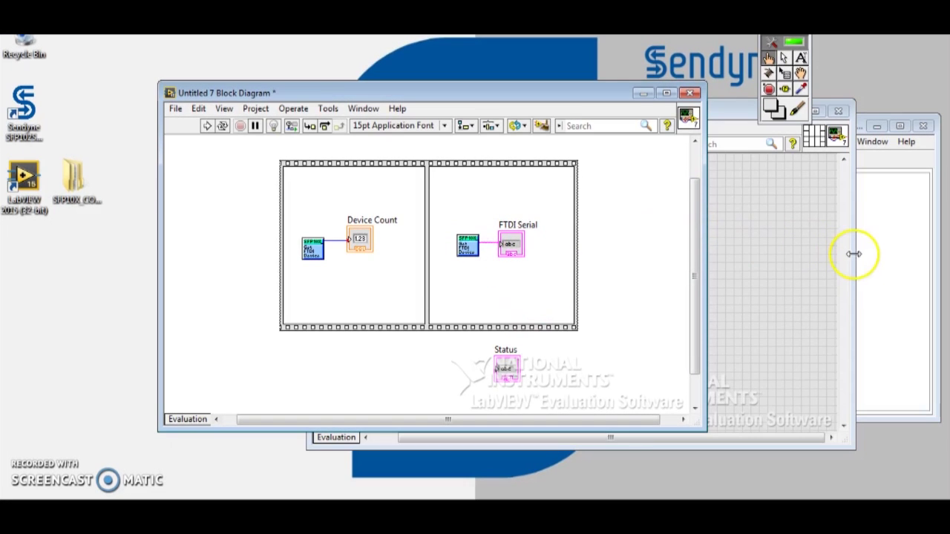
pyautogui.click(890, 260)
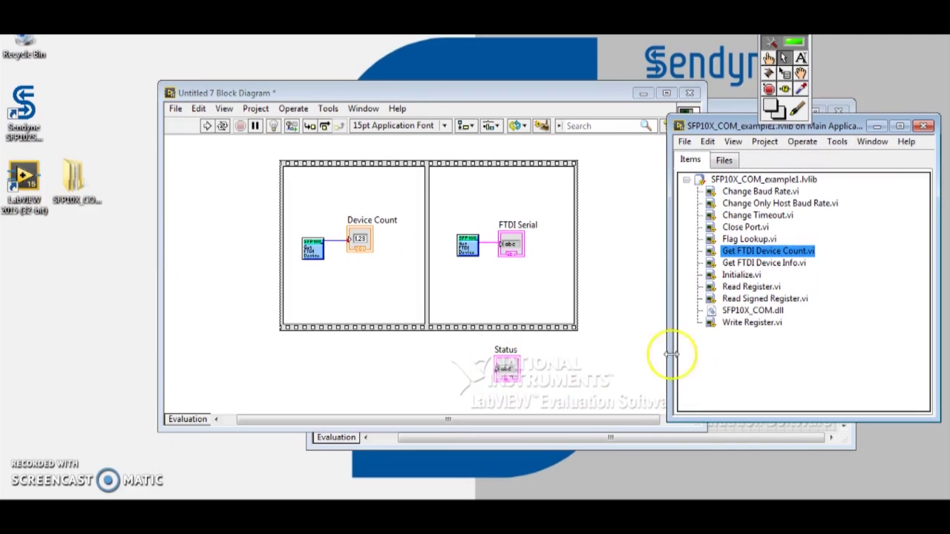
# Place Flag Lookup.vi below the sequence, just left of the Status indicator
pyautogui.click(836, 334)
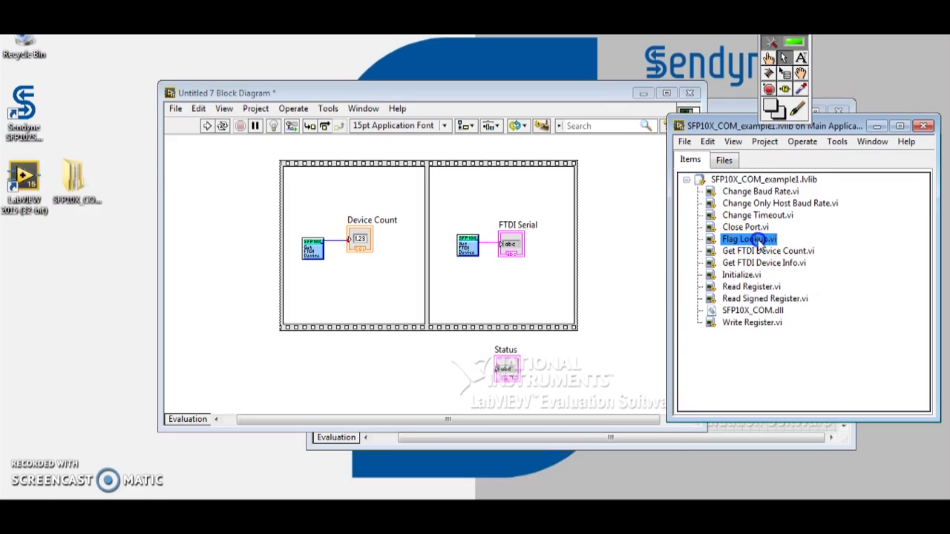
pyautogui.moveTo(749, 239); pyautogui.dragTo(466, 363)
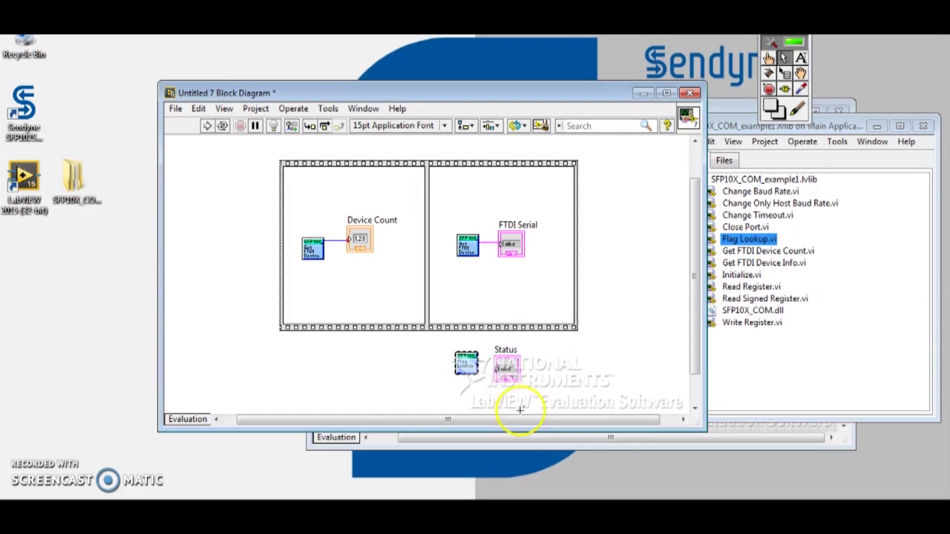
pyautogui.moveTo(528, 365); pyautogui.dragTo(582, 365)
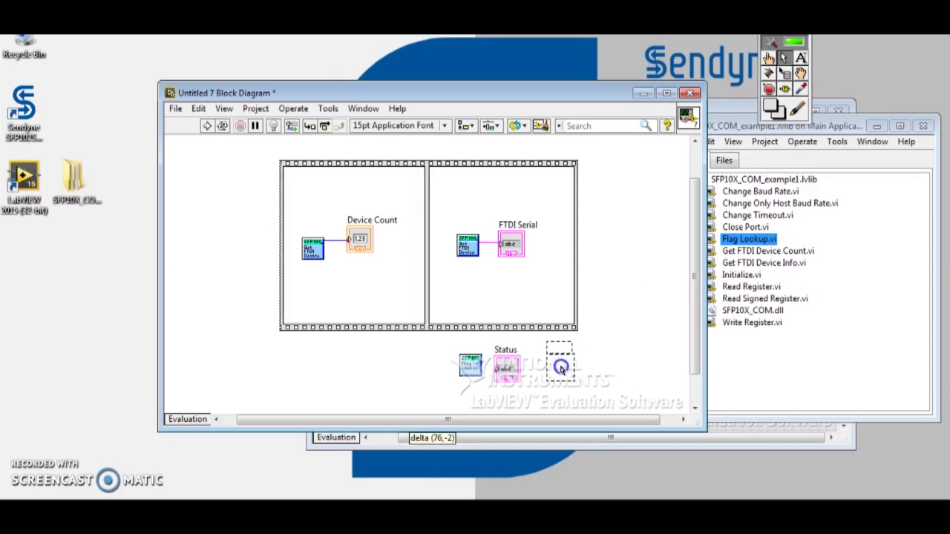
pyautogui.moveTo(468, 367); pyautogui.dragTo(517, 370)
# Wire the device-info output into Flag Lookup's flag input and Flag Lookup's output to Status
pyautogui.click(489, 248)
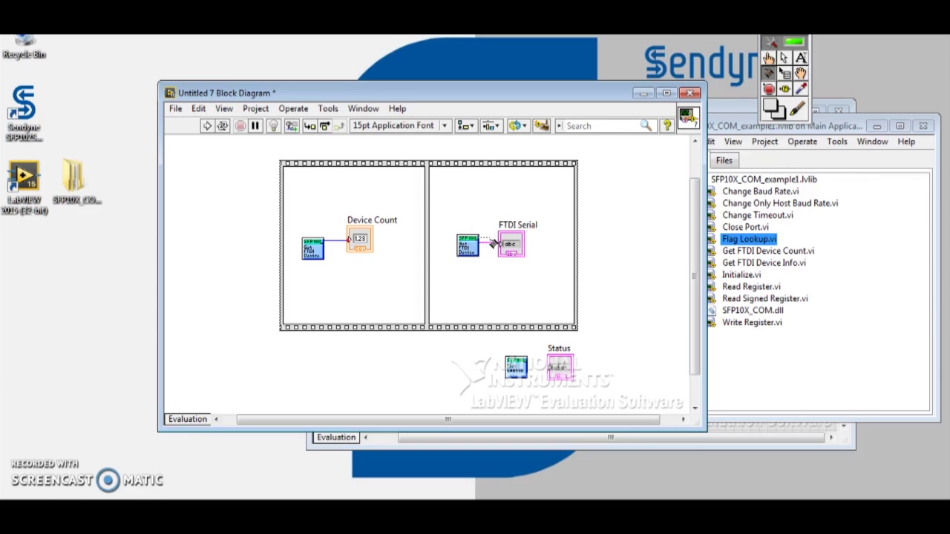
pyautogui.click(484, 361)
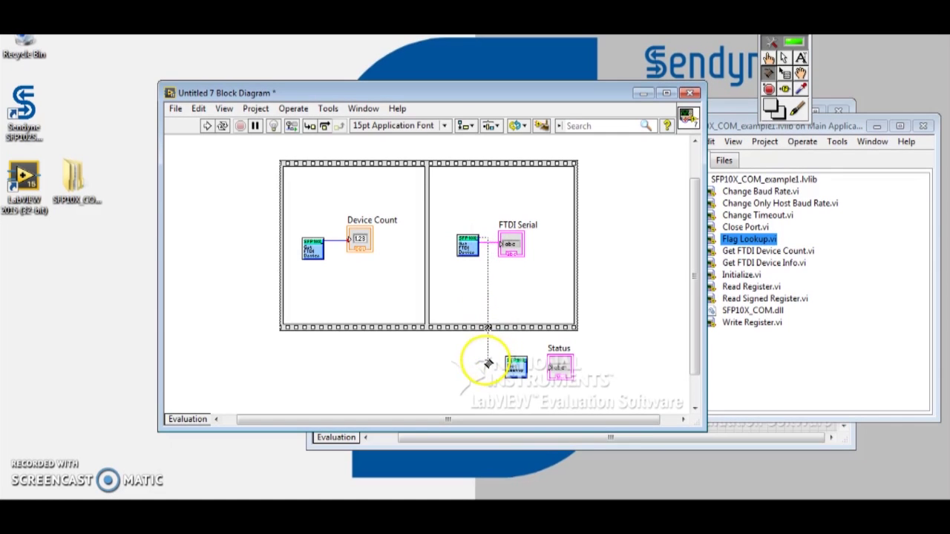
pyautogui.click(503, 363)
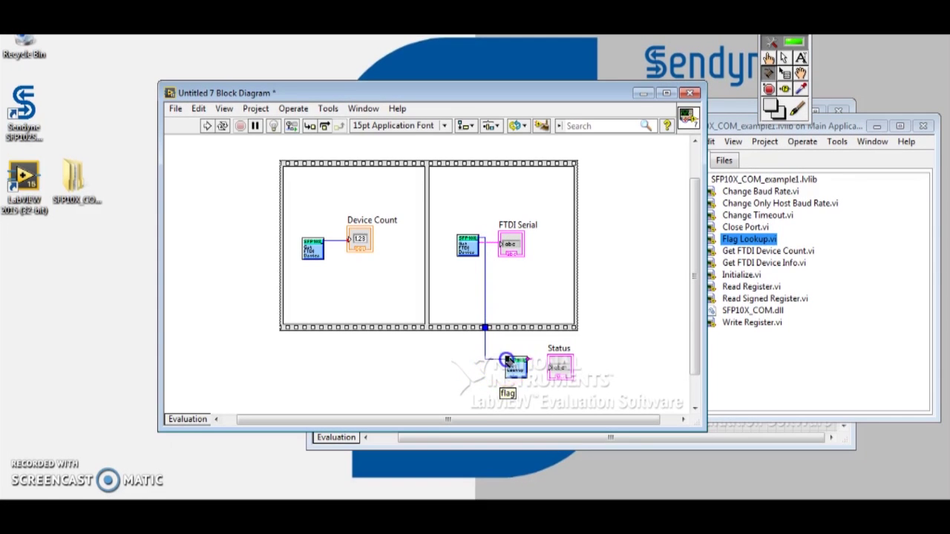
pyautogui.click(528, 361)
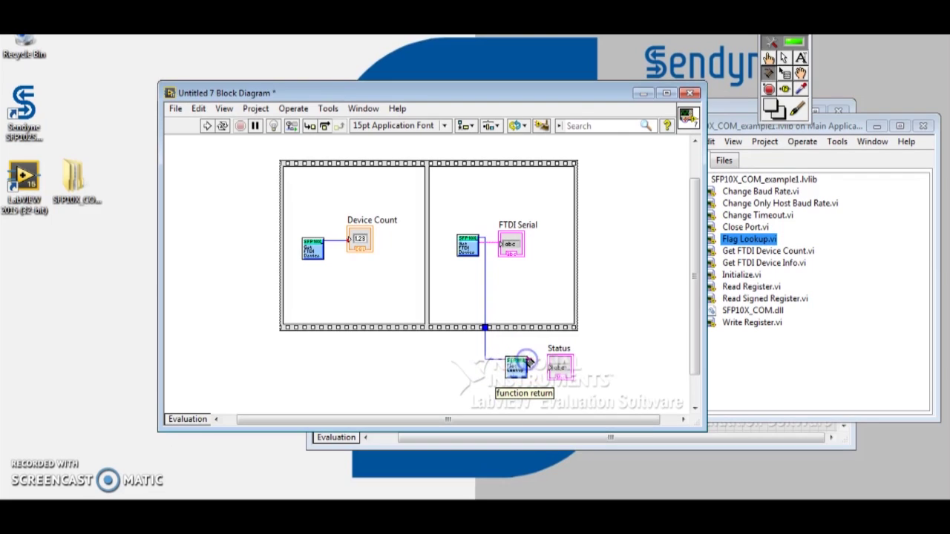
pyautogui.click(528, 361)
pyautogui.click(556, 371)
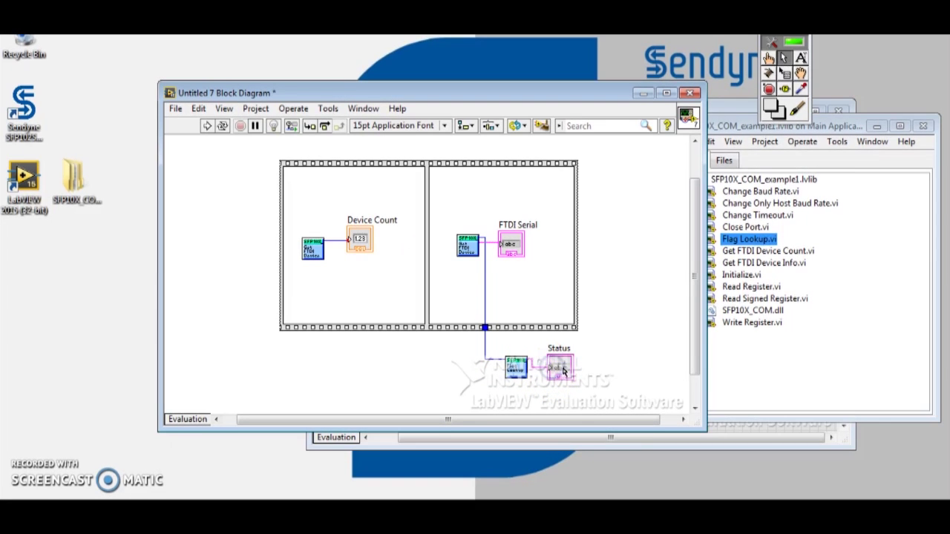
# Add a numeric control labelled 'Device' to the front panel
pyautogui.click(767, 219)
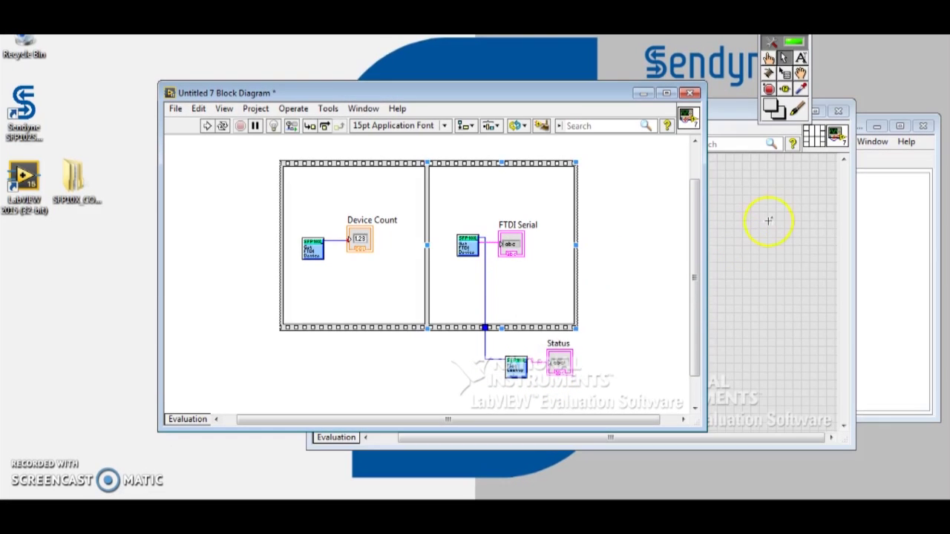
pyautogui.rightClick(503, 336)
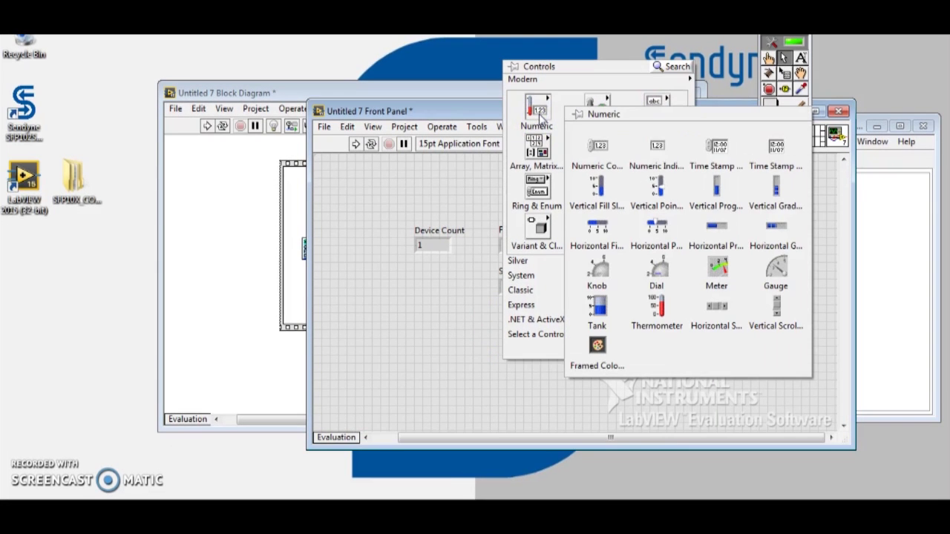
pyautogui.click(596, 143)
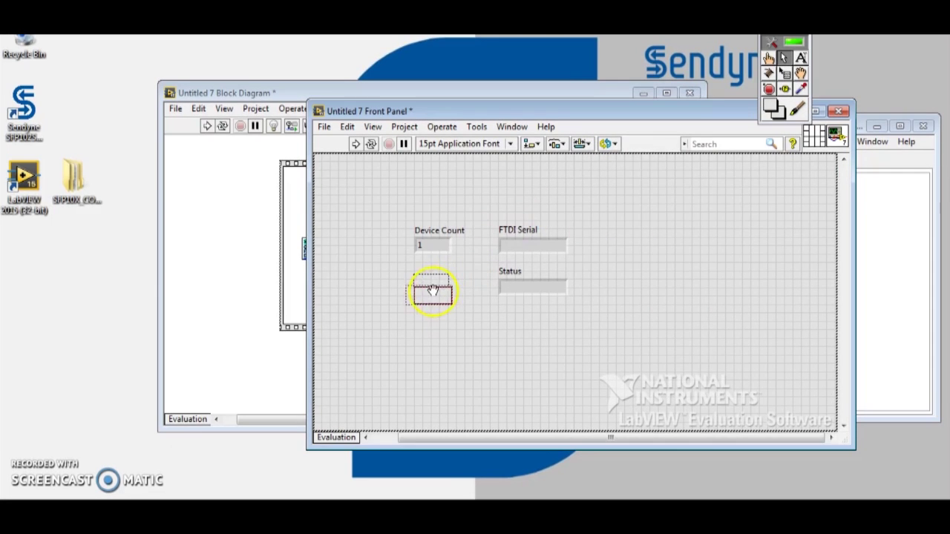
pyautogui.click(432, 287)
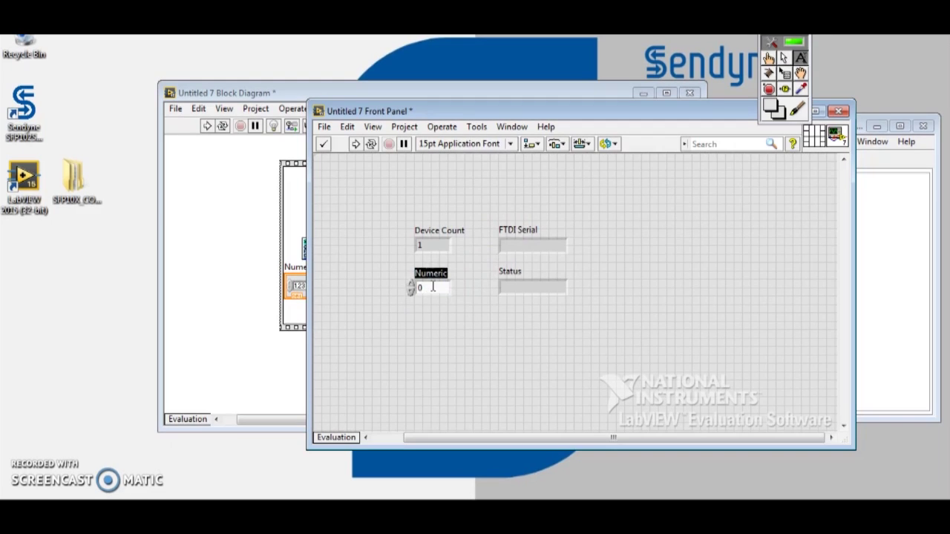
pyautogui.write('Device')
pyautogui.click(434, 300)
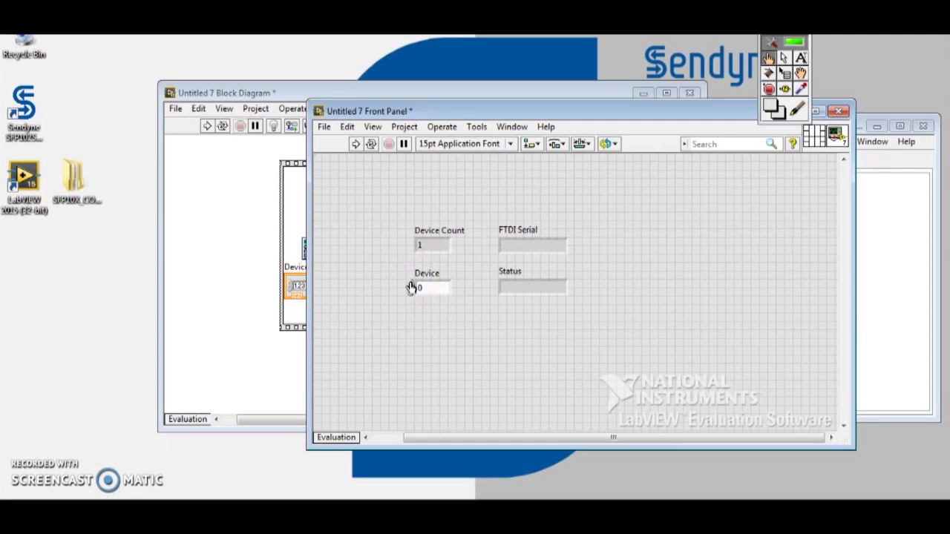
pyautogui.click(440, 218)
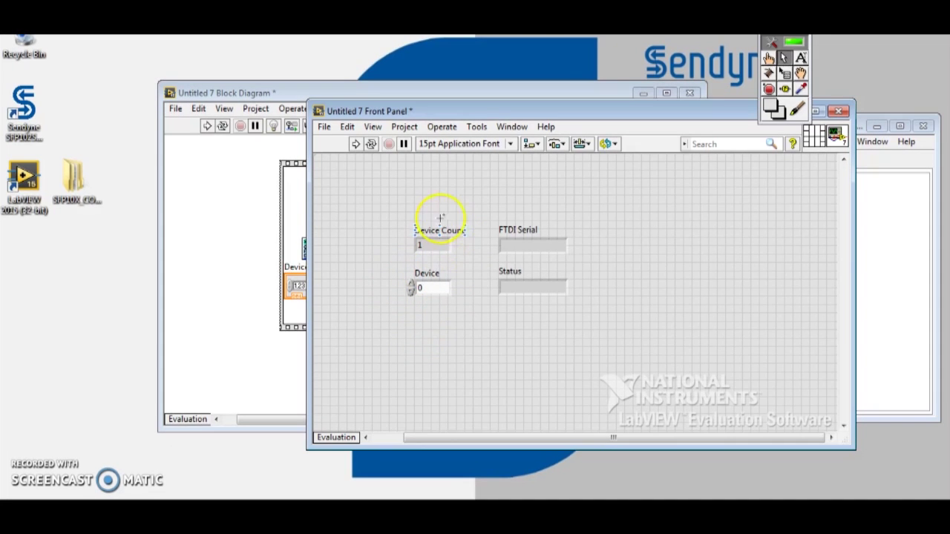
pyautogui.doubleClick(434, 288)
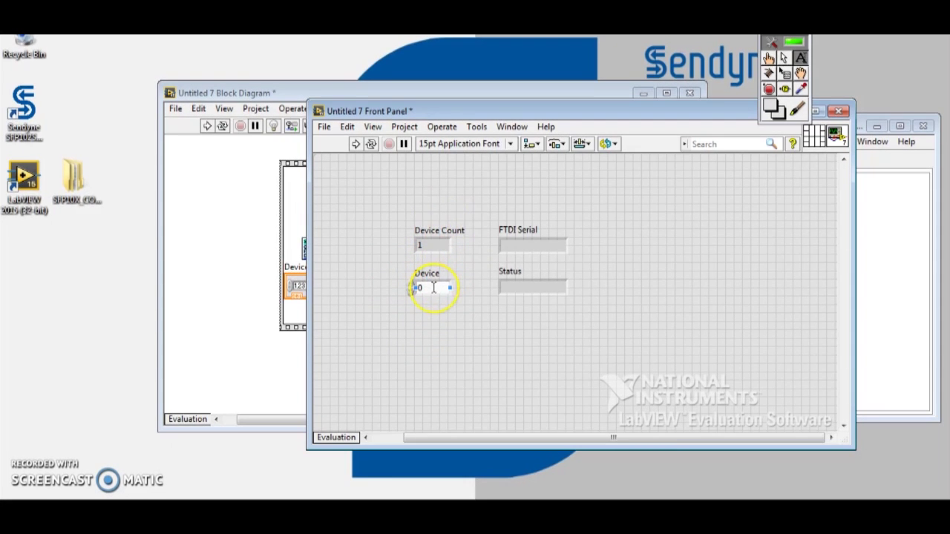
# Move the Device terminal into frame two and wire it to the device-info VI's device_num input
pyautogui.click(242, 371)
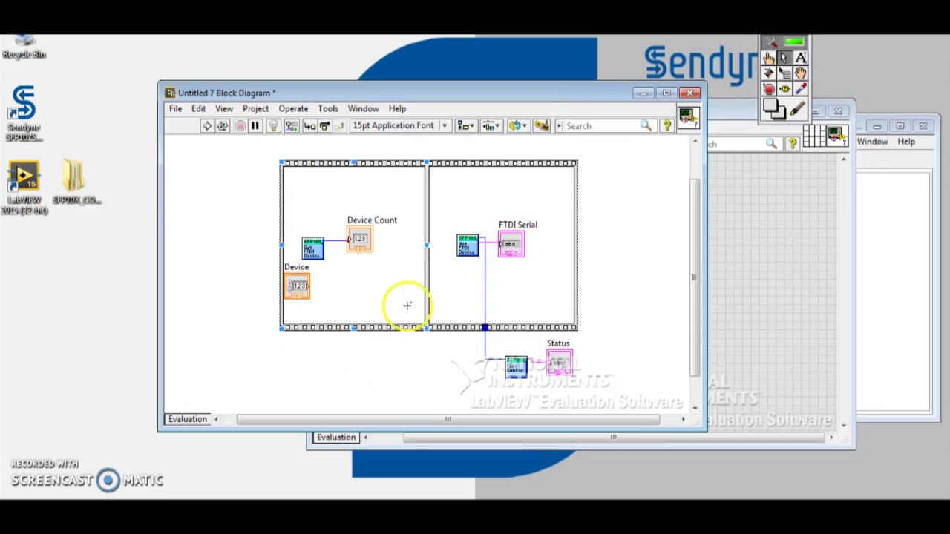
pyautogui.moveTo(289, 291); pyautogui.dragTo(448, 204)
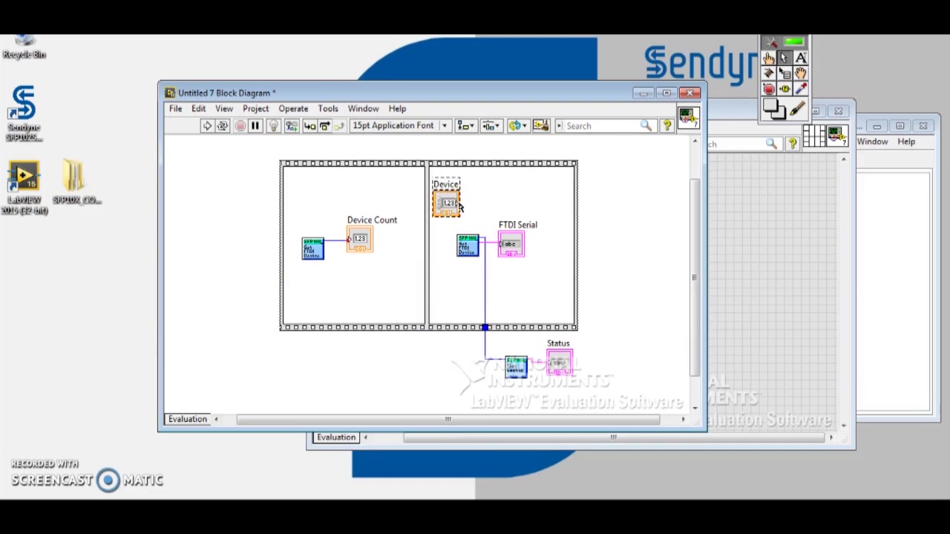
pyautogui.click(458, 206)
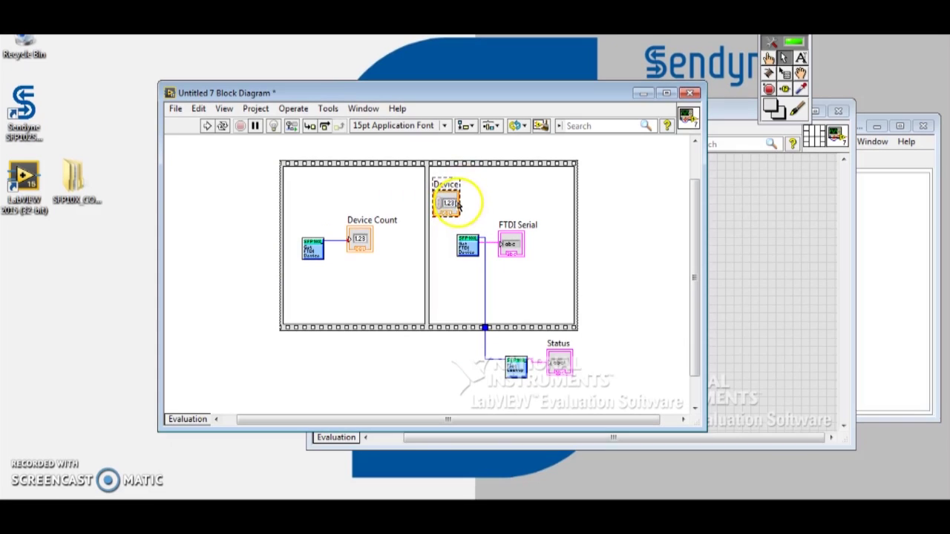
pyautogui.moveTo(458, 206)
pyautogui.mouseDown()
pyautogui.moveTo(468, 214)
pyautogui.moveTo(458, 240)
pyautogui.mouseUp()
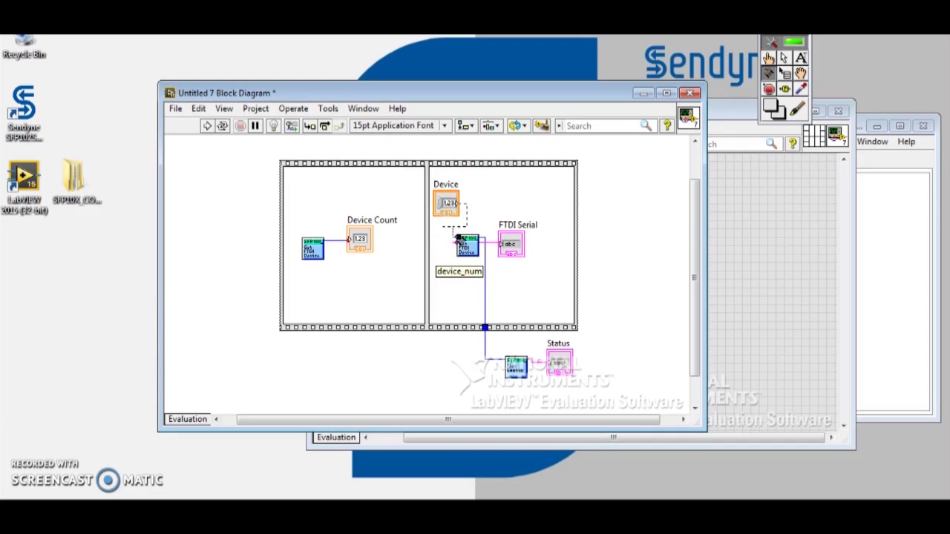
pyautogui.click(458, 239)
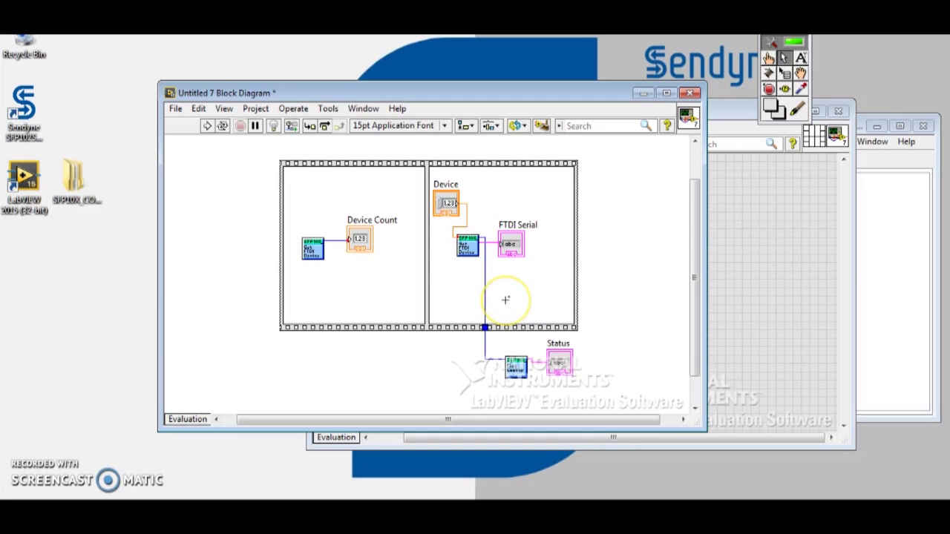
pyautogui.click(621, 288)
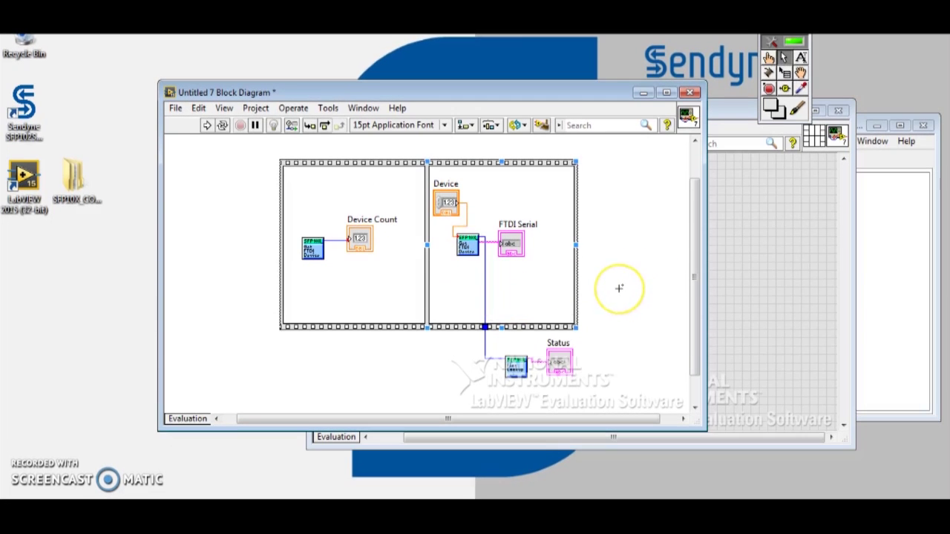
# Run the VI once from the front panel and check that Status reads SFP_OK
pyautogui.click(733, 250)
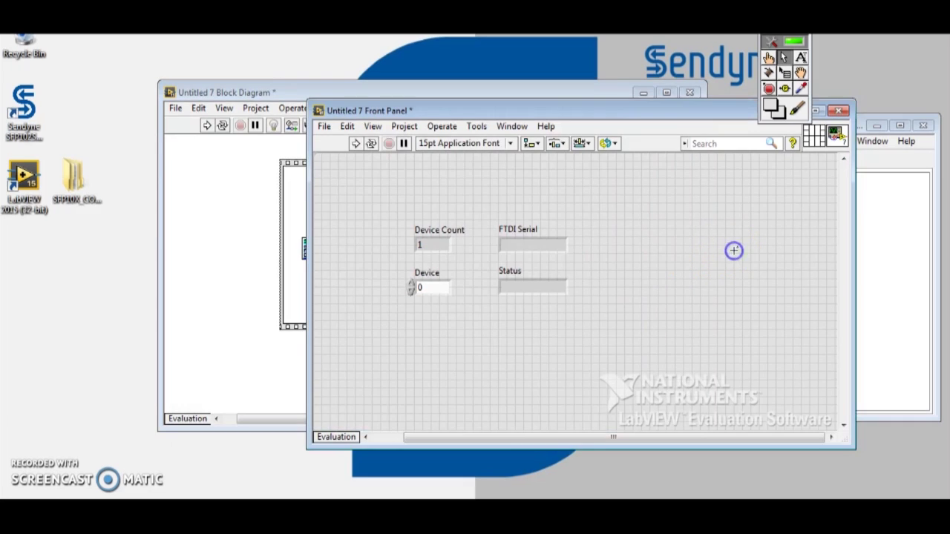
pyautogui.click(351, 146)
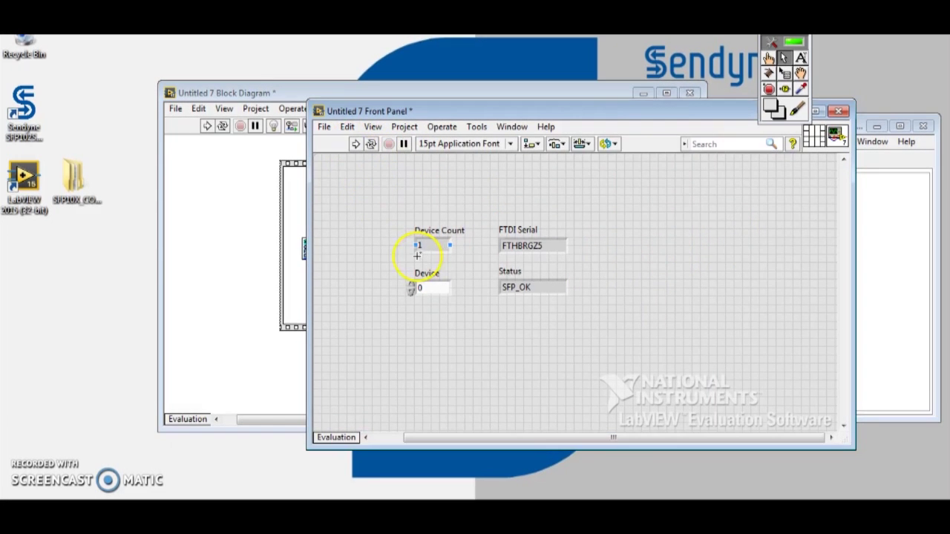
pyautogui.click(534, 282)
pyautogui.doubleClick(534, 284)
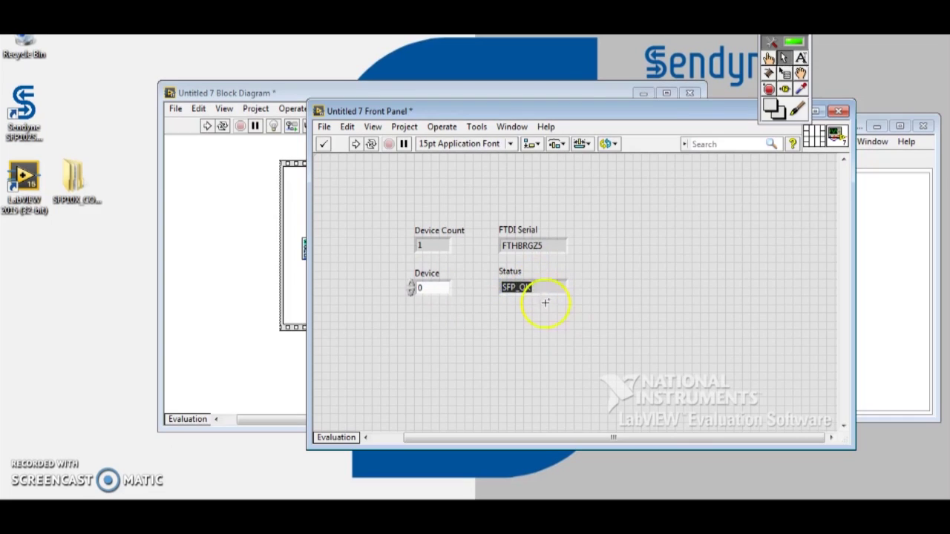
pyautogui.click(564, 331)
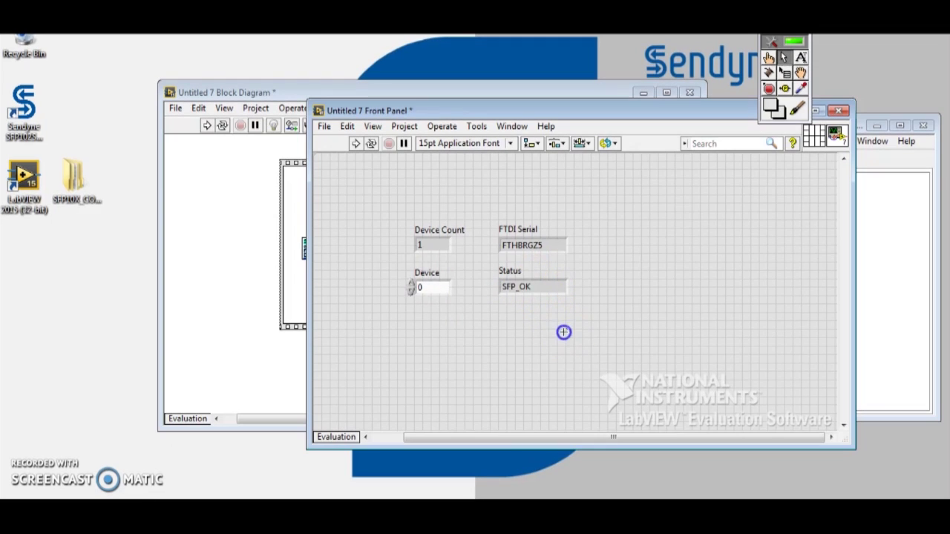
# Inspect the FTDI Serial reading and the Device value of 0
pyautogui.click(506, 250)
pyautogui.moveTo(506, 250); pyautogui.dragTo(551, 248)
pyautogui.click(551, 248)
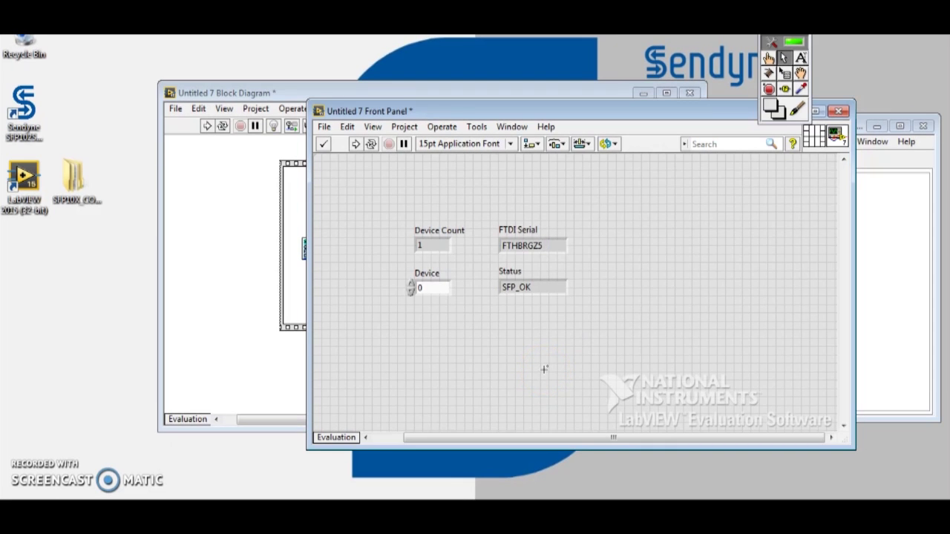
pyautogui.click(499, 263)
pyautogui.click(424, 286)
pyautogui.doubleClick(432, 288)
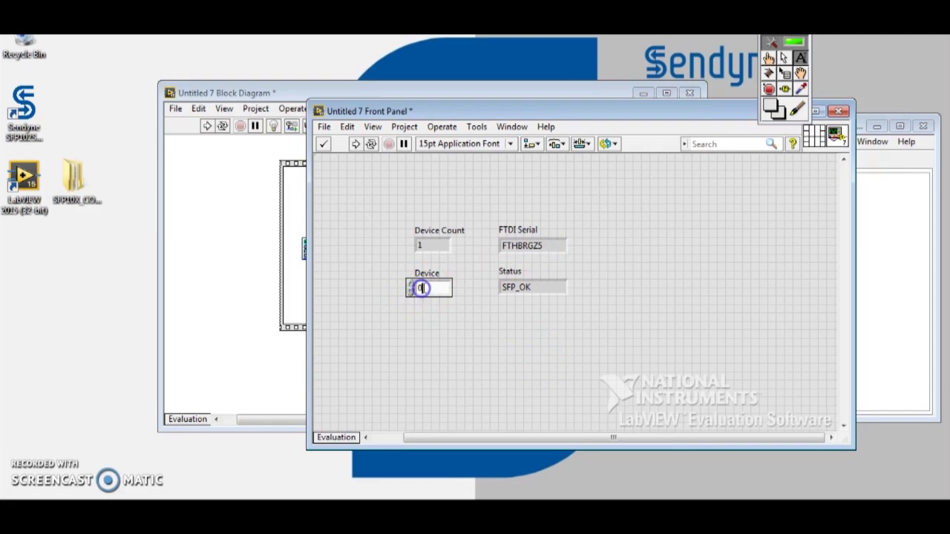
pyautogui.click(437, 292)
pyautogui.click(460, 342)
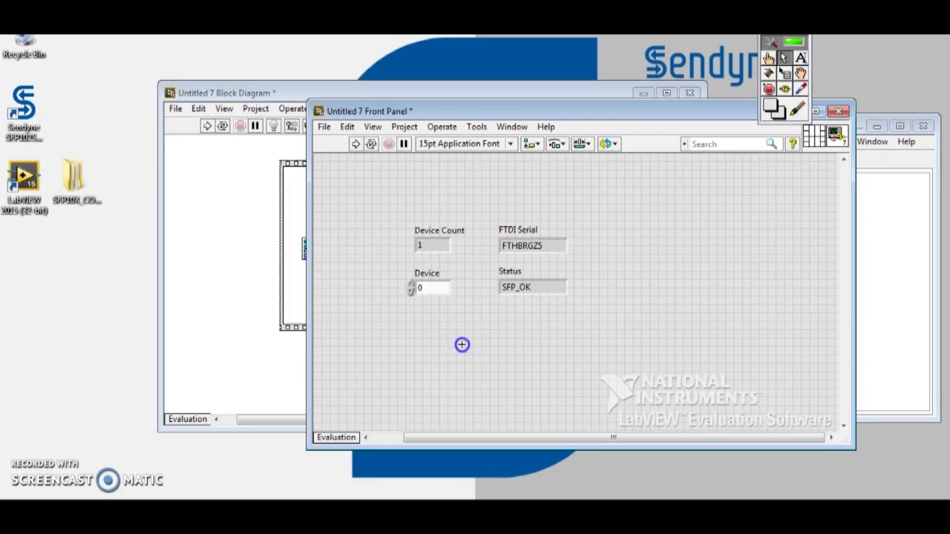
# Confirm Device Count reads 1, then return to the block diagram's flat sequence
pyautogui.click(416, 246)
pyautogui.click(492, 329)
pyautogui.click(439, 230)
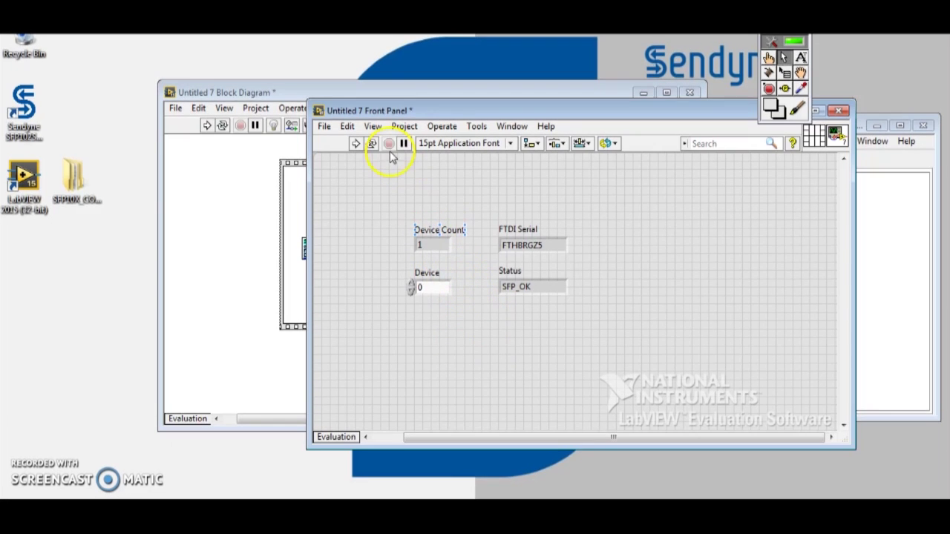
pyautogui.click(237, 221)
pyautogui.rightClick(558, 163)
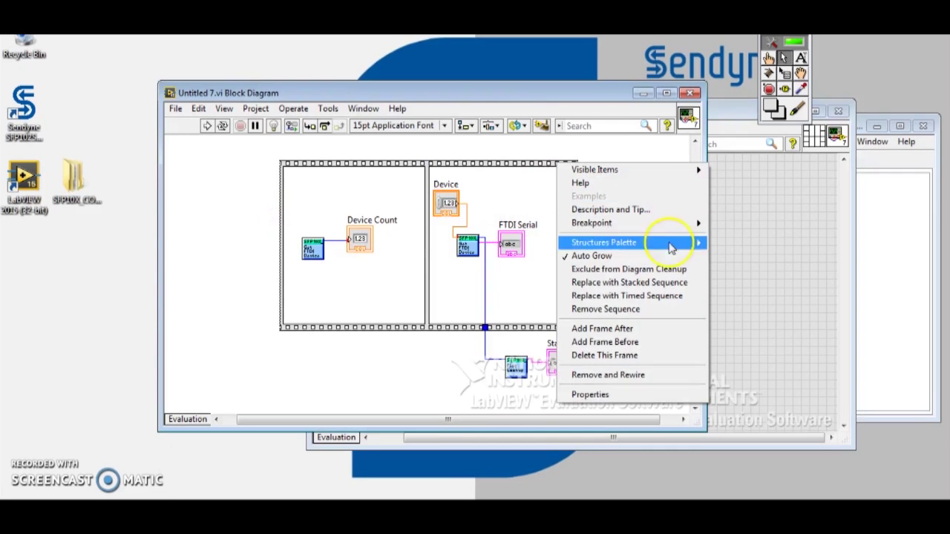
# Add a third frame after the last flat-sequence frame and widen it
pyautogui.click(640, 328)
pyautogui.moveTo(705, 273); pyautogui.dragTo(808, 274)
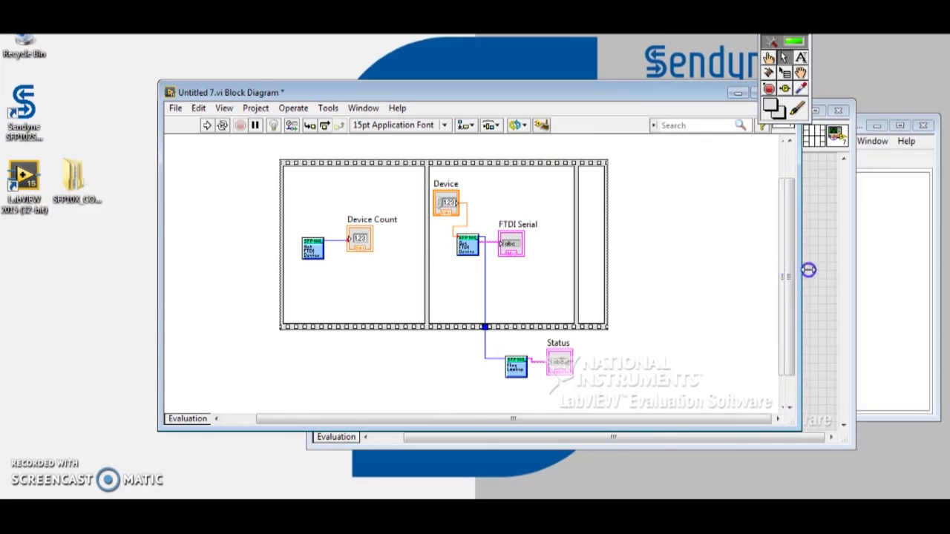
pyautogui.click(607, 244)
pyautogui.moveTo(608, 243); pyautogui.dragTo(746, 242)
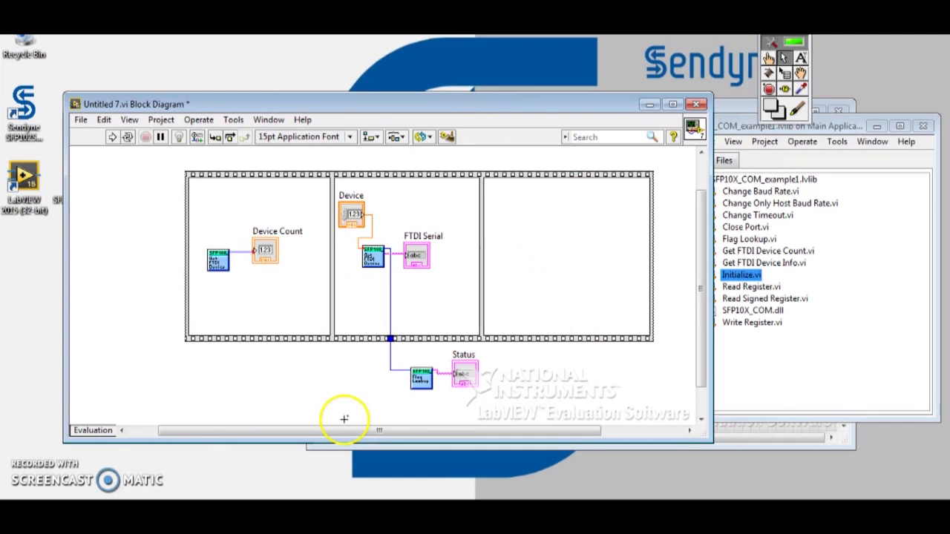
# Place Initialize.vi in the third frame and wire Device to its input
pyautogui.click(801, 381)
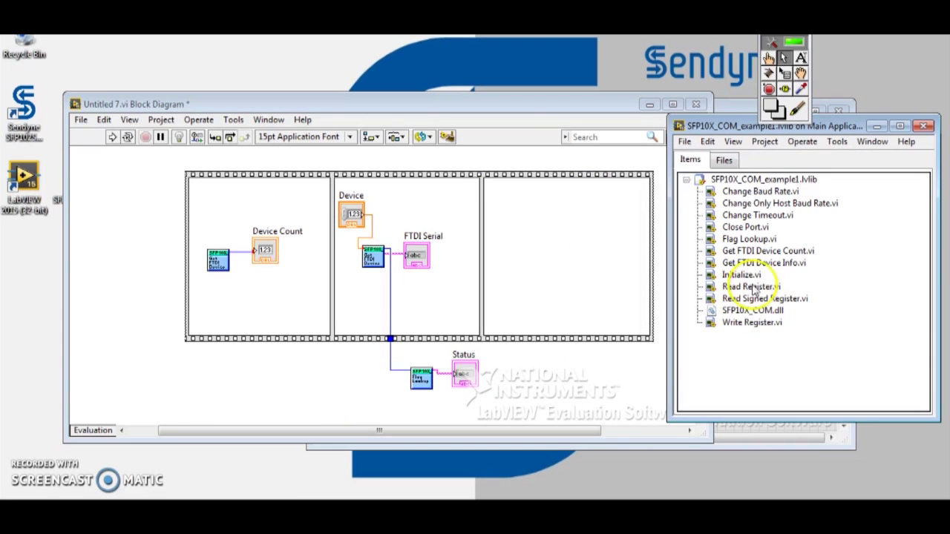
pyautogui.click(750, 275)
pyautogui.moveTo(751, 276); pyautogui.dragTo(531, 253)
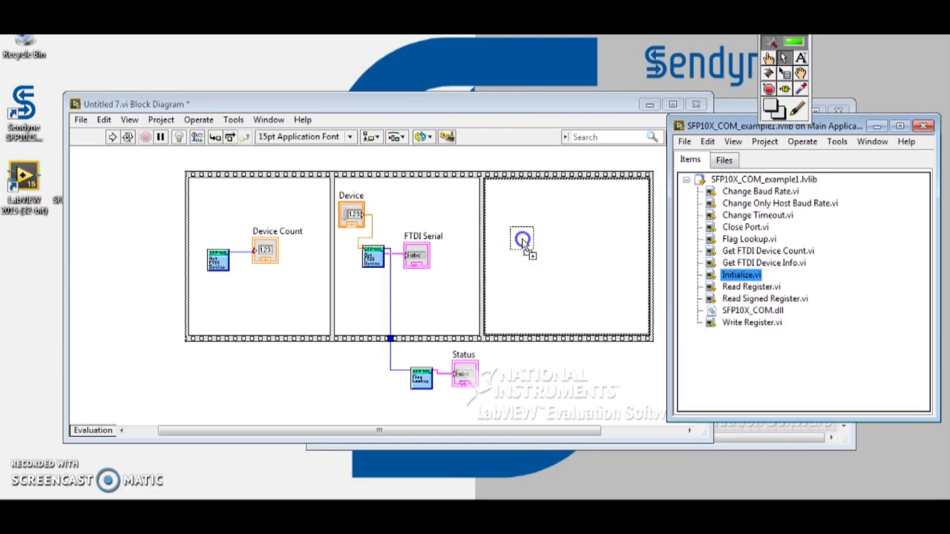
pyautogui.click(365, 217)
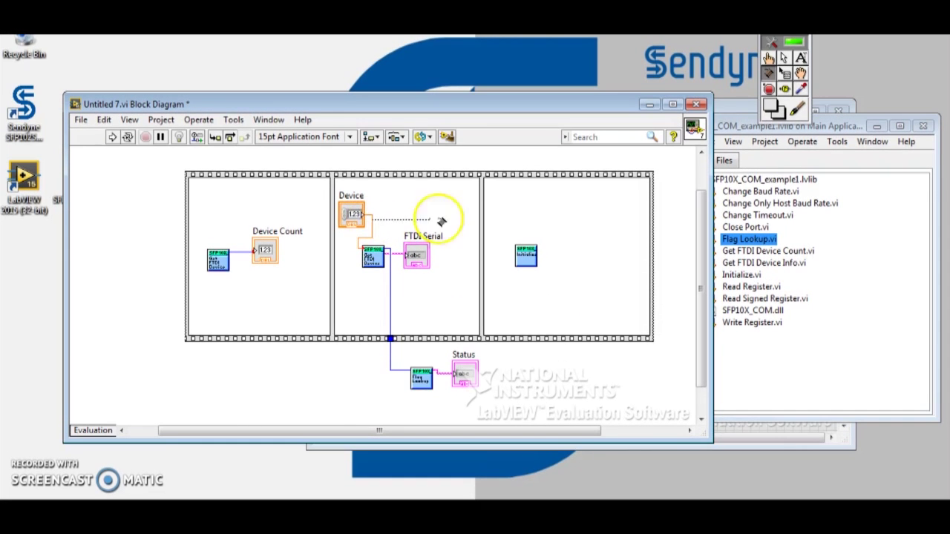
pyautogui.click(516, 252)
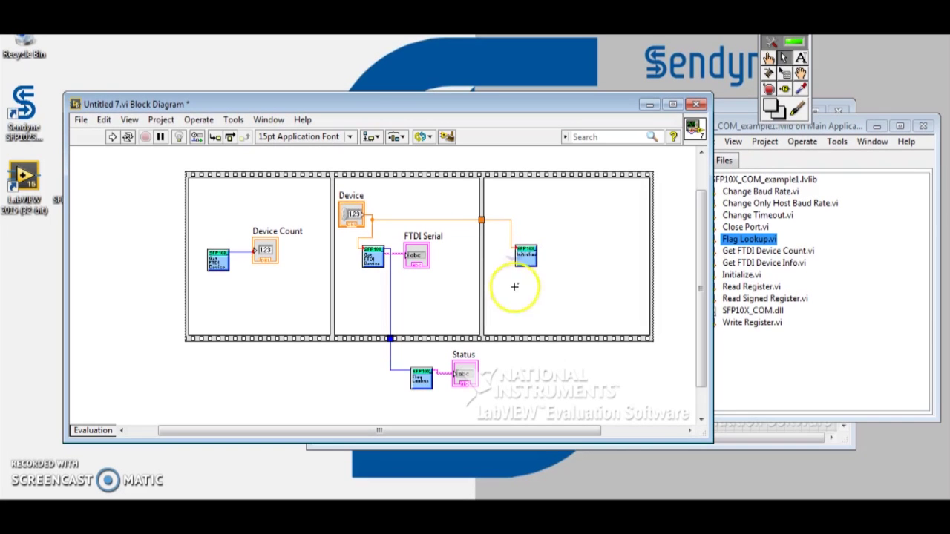
pyautogui.click(479, 303)
# Move the status lookup node and Status indicator below frame 3, deleting the old wire branch
pyautogui.click(791, 444)
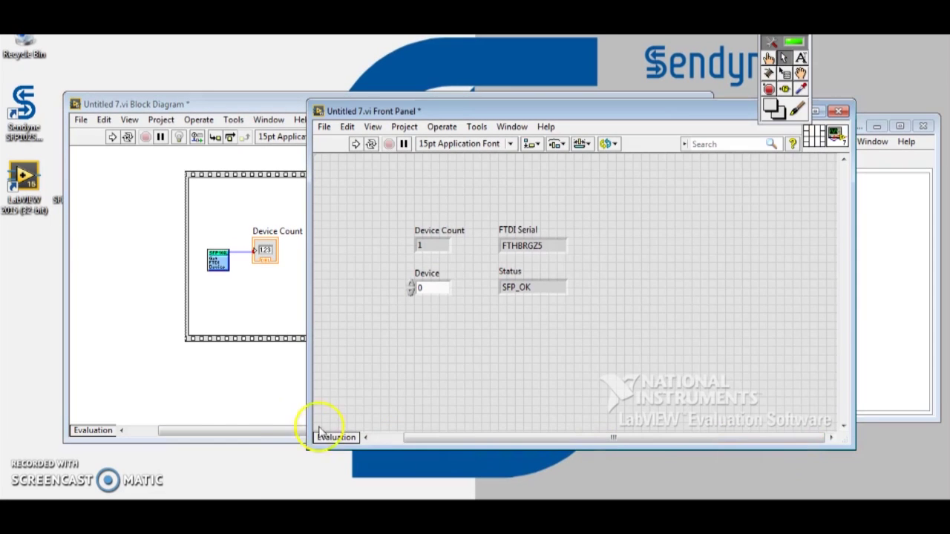
pyautogui.click(237, 399)
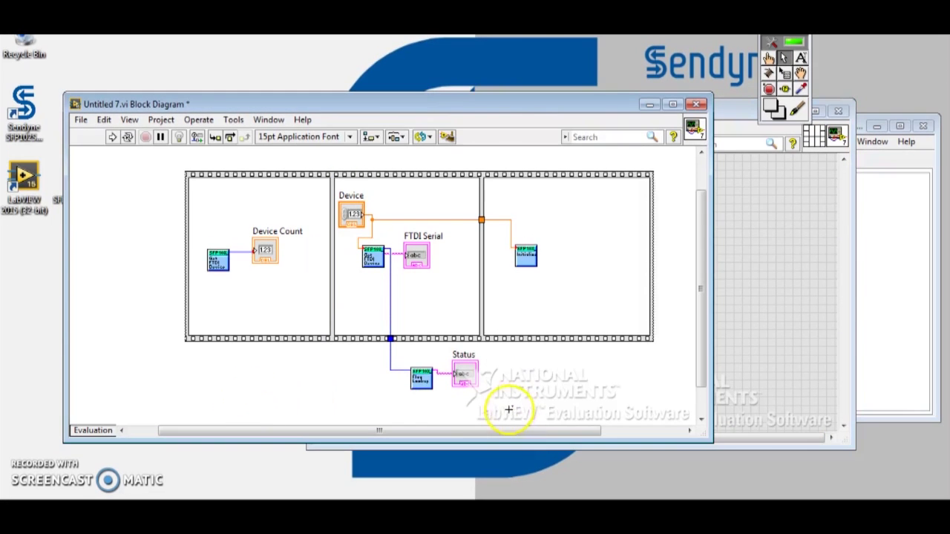
pyautogui.moveTo(507, 409)
pyautogui.mouseDown()
pyautogui.moveTo(414, 363)
pyautogui.moveTo(536, 402)
pyautogui.mouseUp()
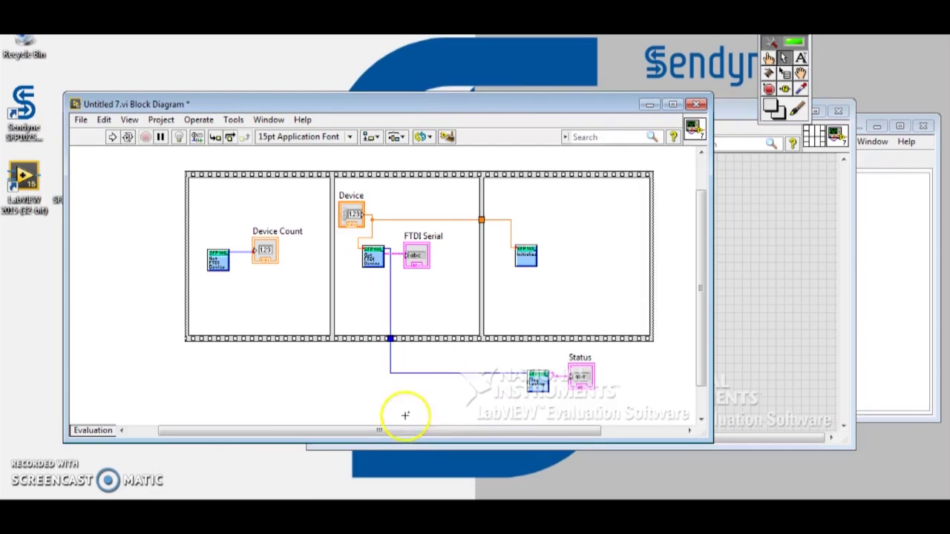
pyautogui.click(599, 391)
pyautogui.click(404, 317)
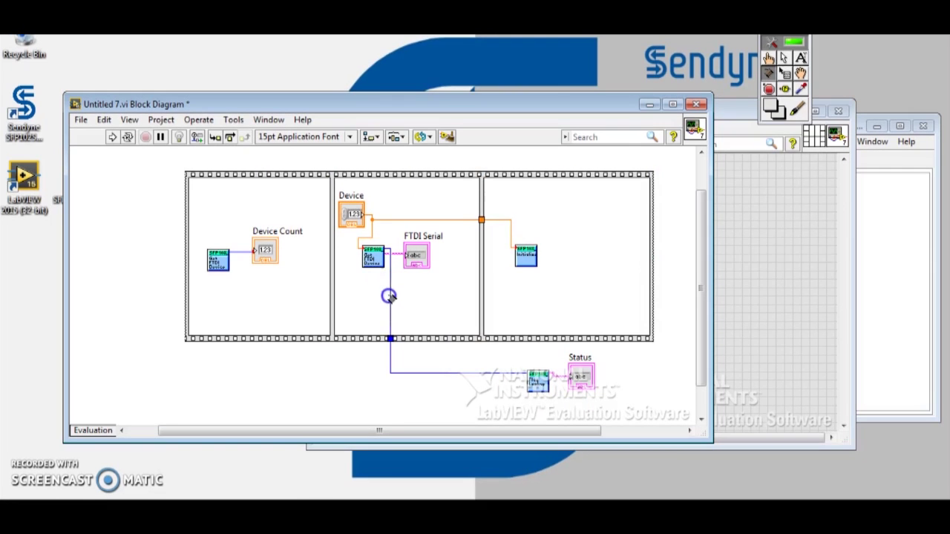
pyautogui.rightClick(390, 296)
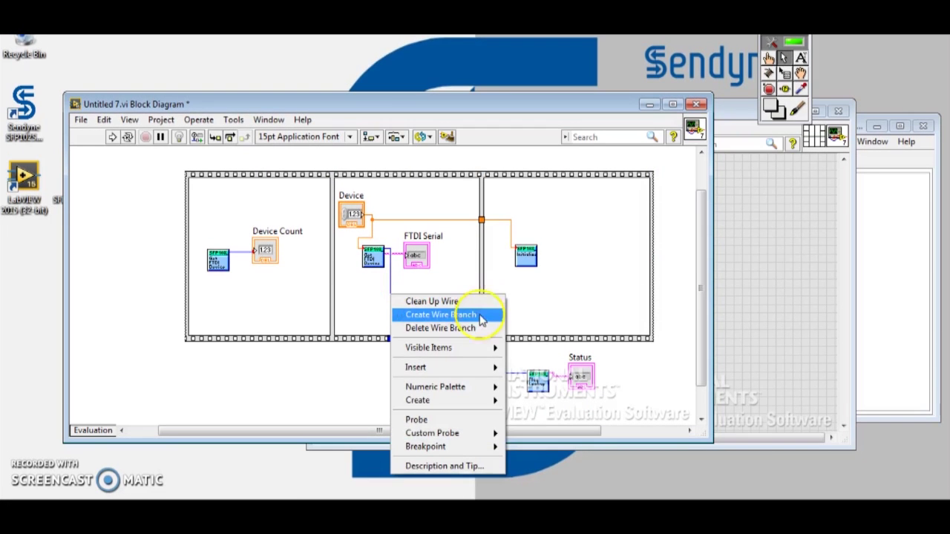
pyautogui.click(460, 328)
pyautogui.click(544, 249)
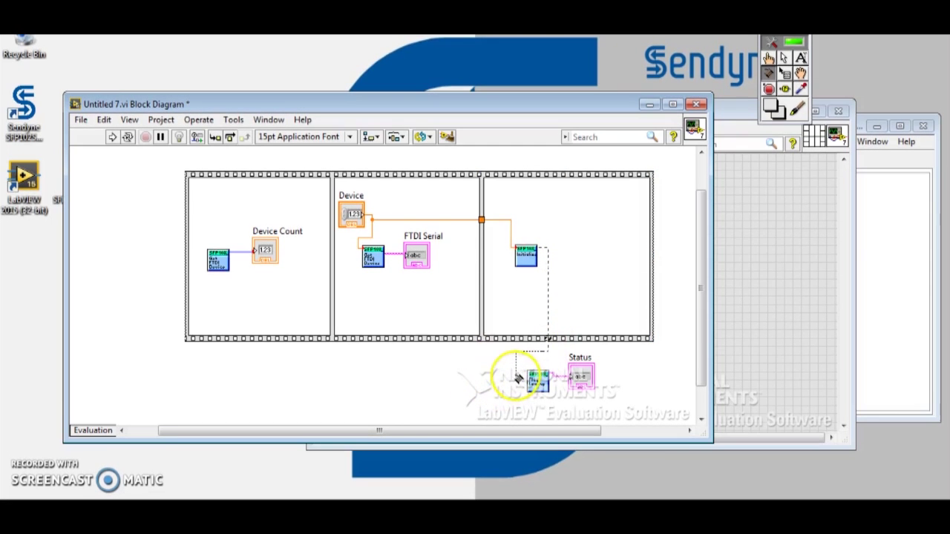
# Narrow the flat sequence by pulling its right edge inward
pyautogui.click(651, 254)
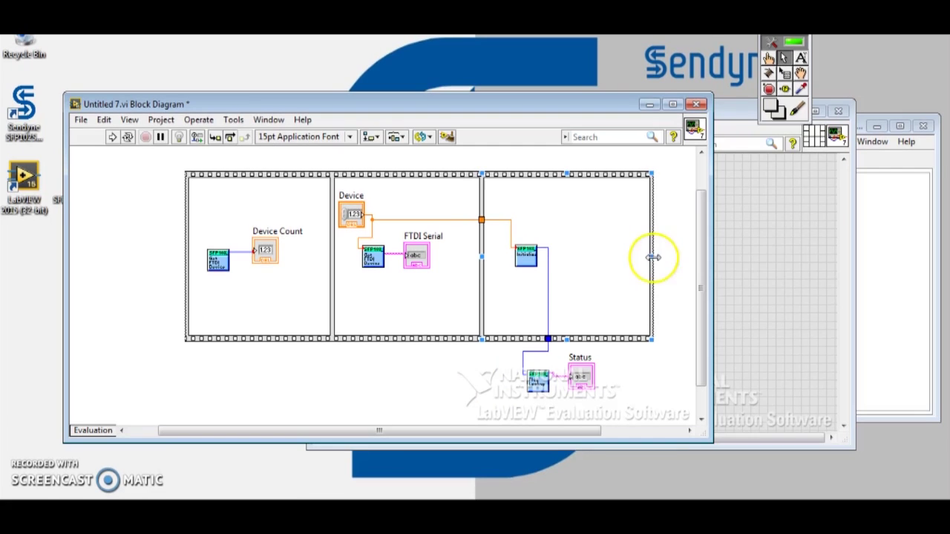
pyautogui.moveTo(653, 257); pyautogui.dragTo(597, 257)
pyautogui.click(573, 189)
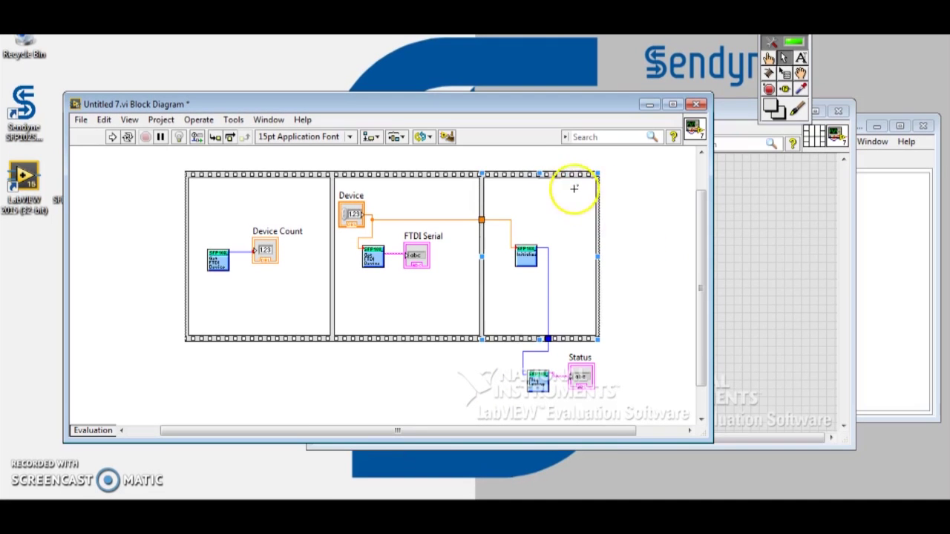
# Add a fourth frame after the last sequence frame and widen it
pyautogui.rightClick(579, 180)
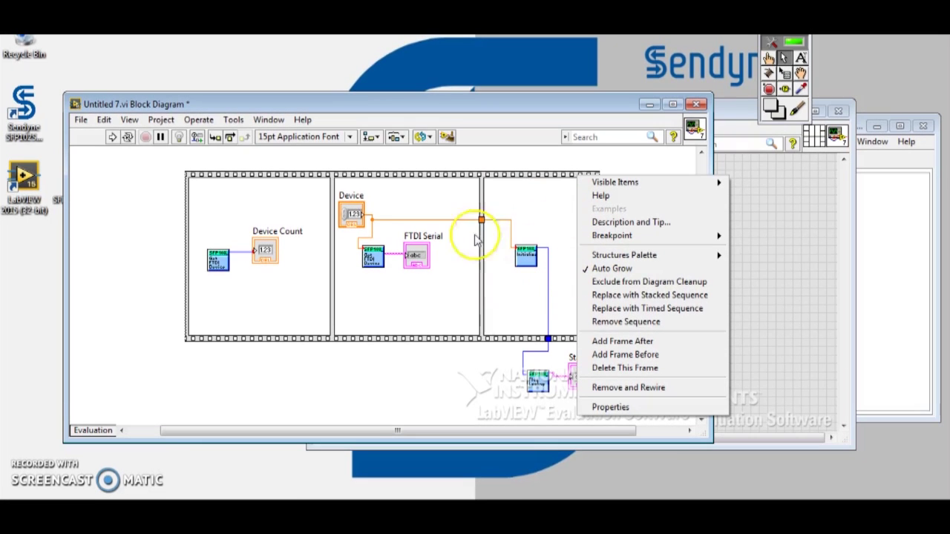
pyautogui.click(694, 343)
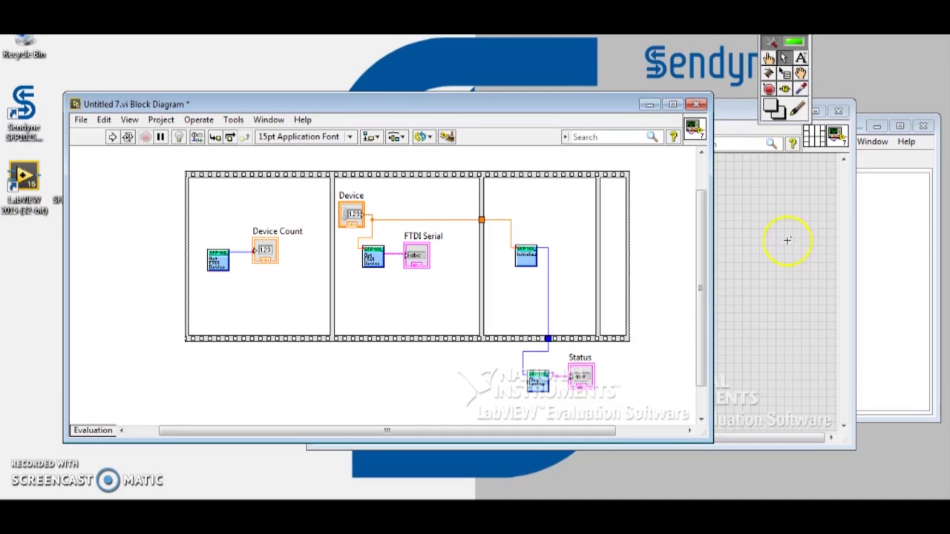
pyautogui.moveTo(710, 254); pyautogui.dragTo(779, 253)
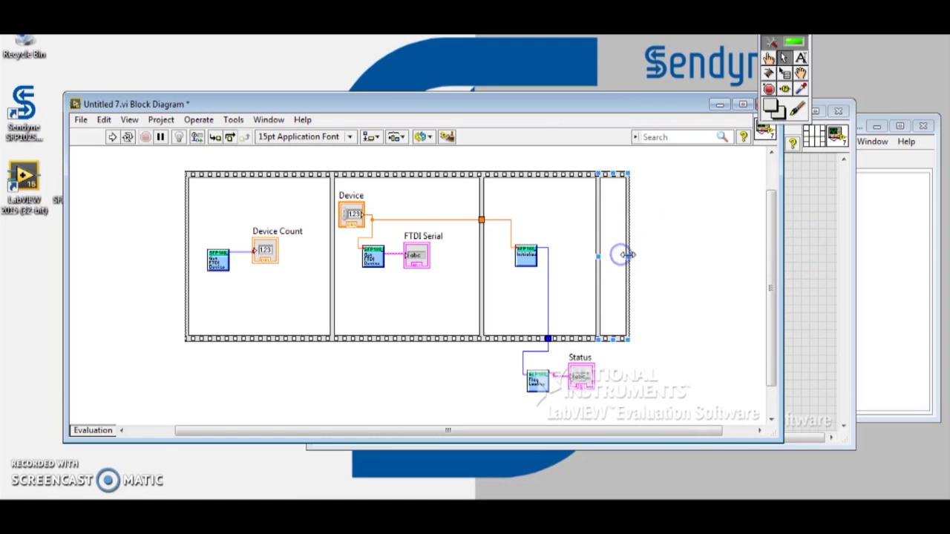
pyautogui.moveTo(627, 254); pyautogui.dragTo(730, 254)
pyautogui.click(878, 250)
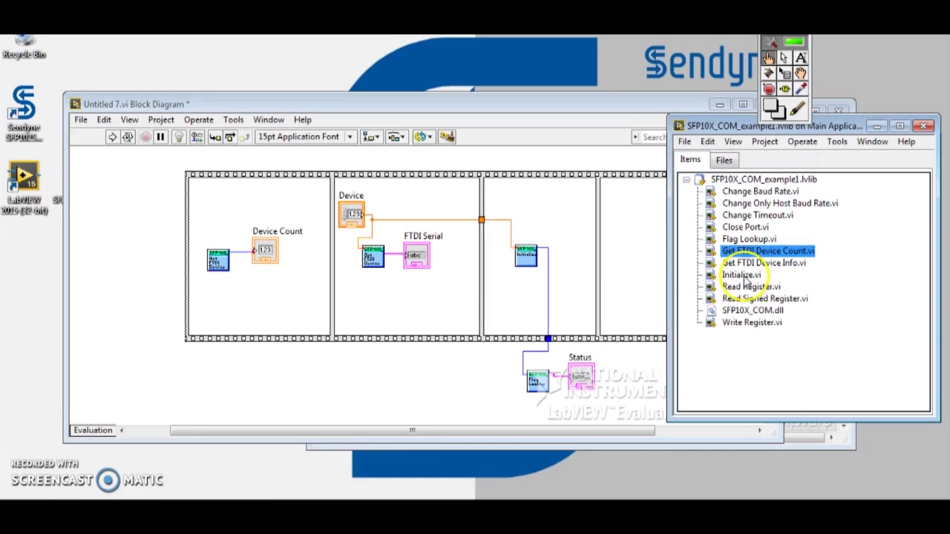
pyautogui.click(751, 228)
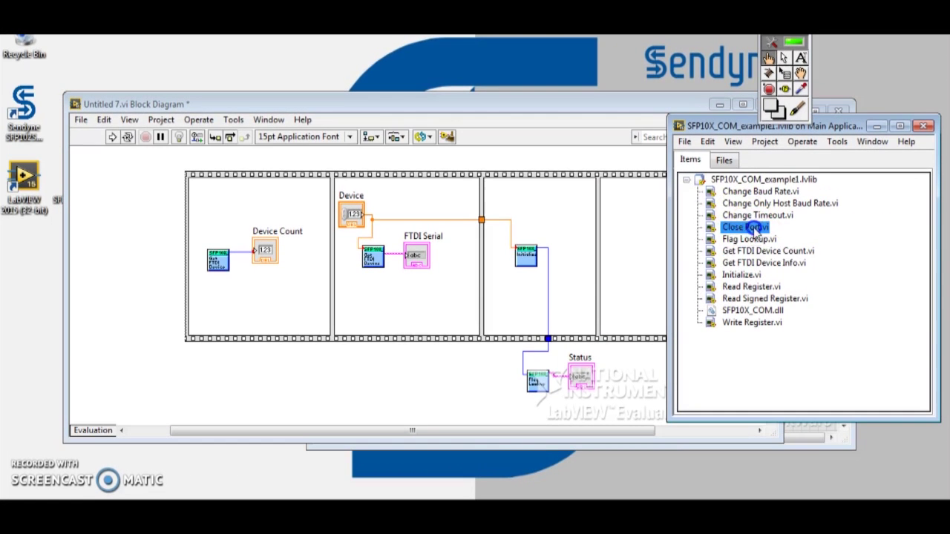
pyautogui.moveTo(755, 232); pyautogui.dragTo(616, 246)
pyautogui.click(529, 254)
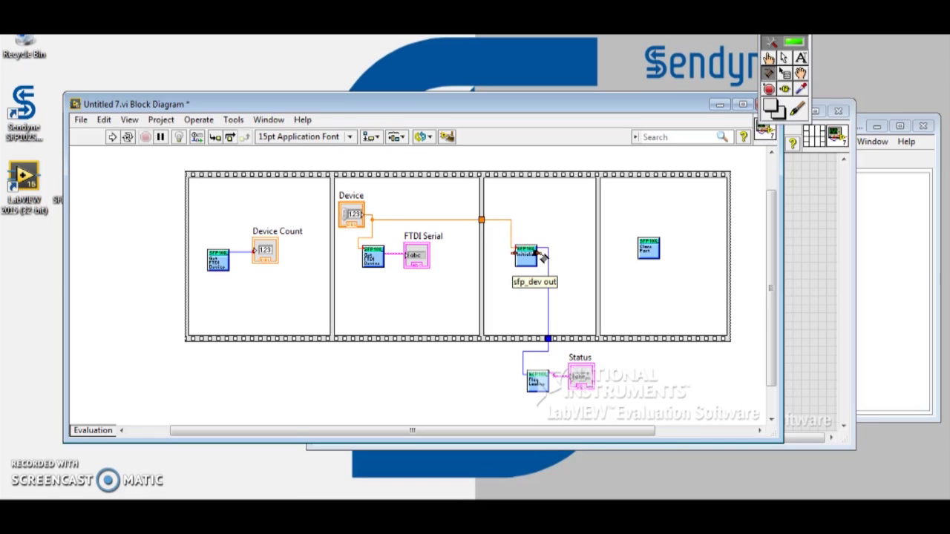
pyautogui.moveTo(542, 256); pyautogui.dragTo(639, 247)
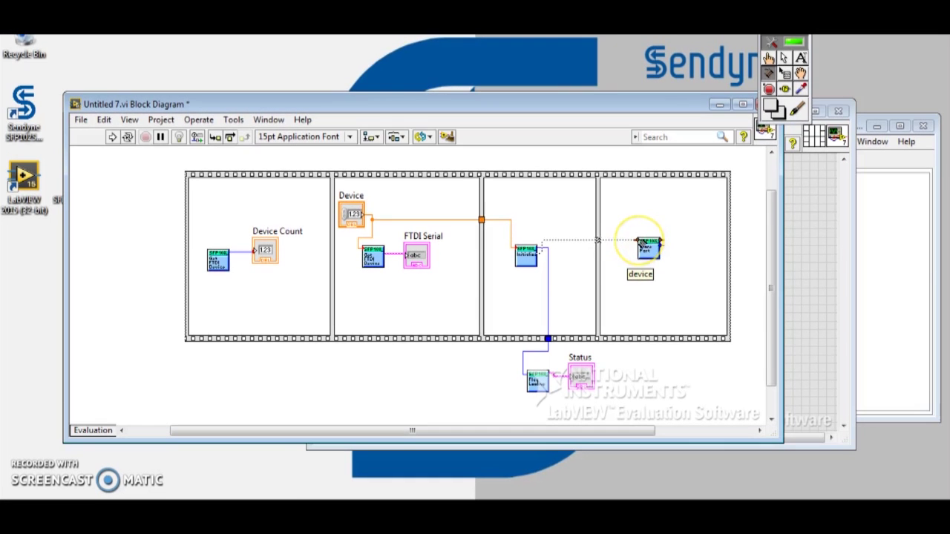
pyautogui.moveTo(639, 243); pyautogui.dragTo(640, 244)
pyautogui.click(639, 243)
pyautogui.click(626, 283)
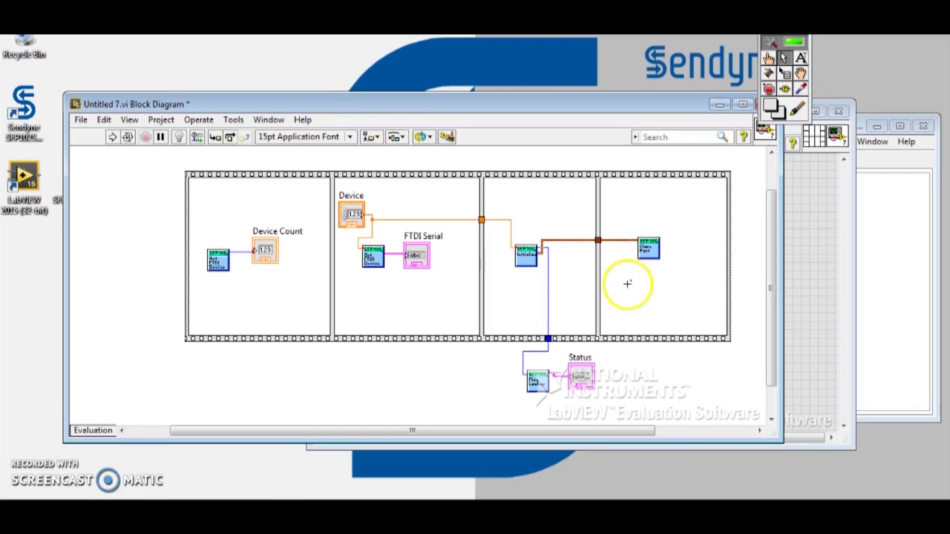
# Check the third and fourth frames, then bring the front panel forward
pyautogui.click(526, 257)
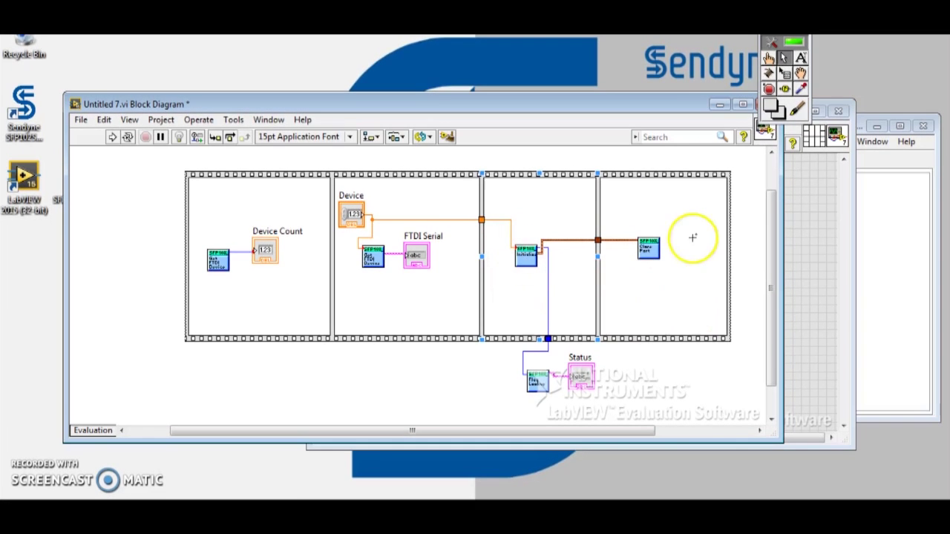
pyautogui.click(598, 325)
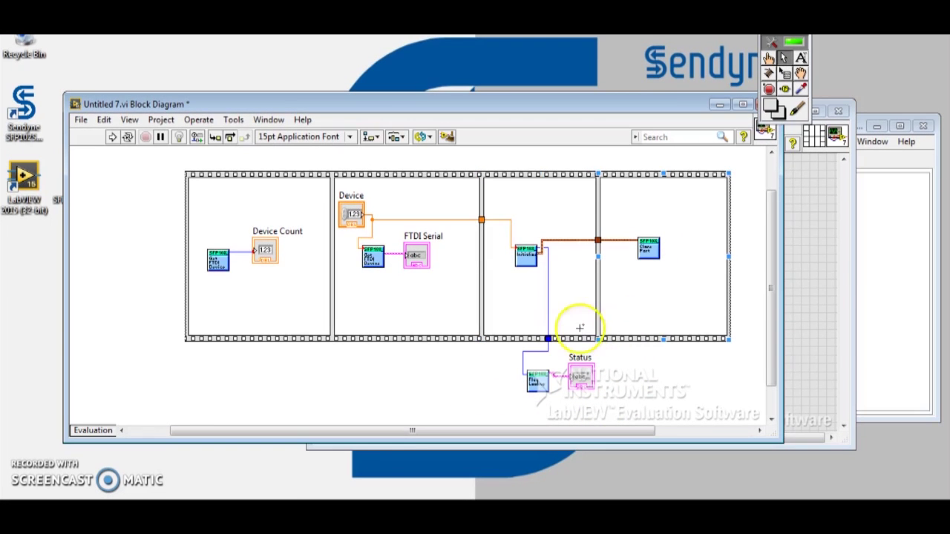
pyautogui.click(501, 354)
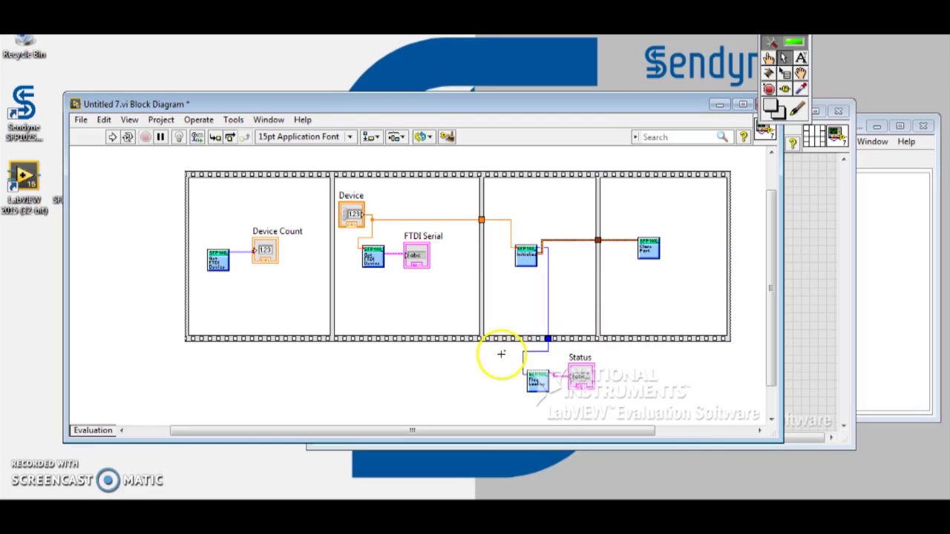
pyautogui.click(812, 253)
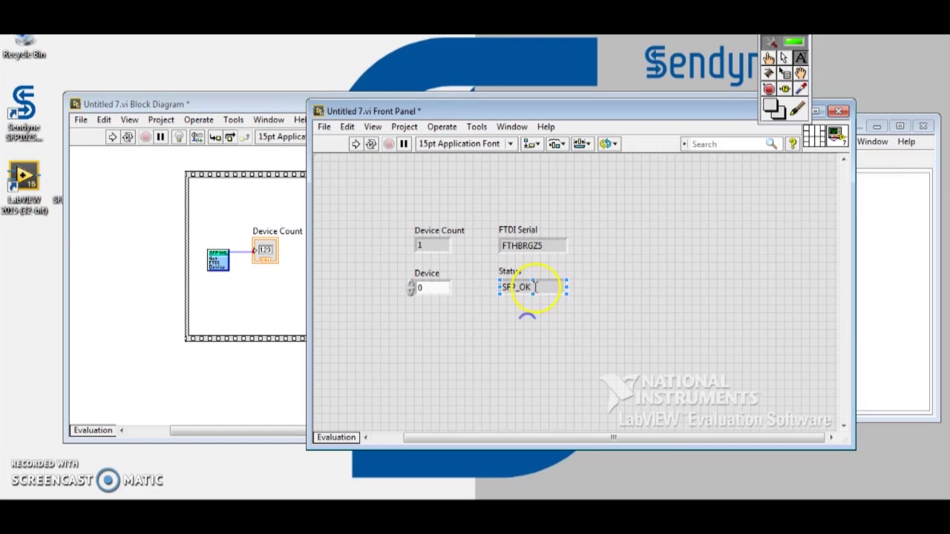
# Verify the Close Port node, run the four-frame VI once, and return to the diagram
pyautogui.click(256, 397)
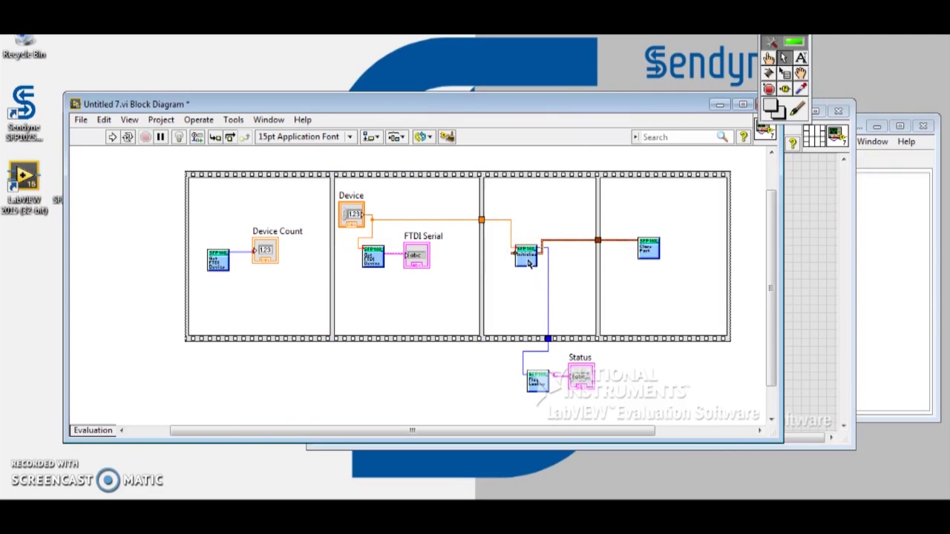
pyautogui.click(647, 246)
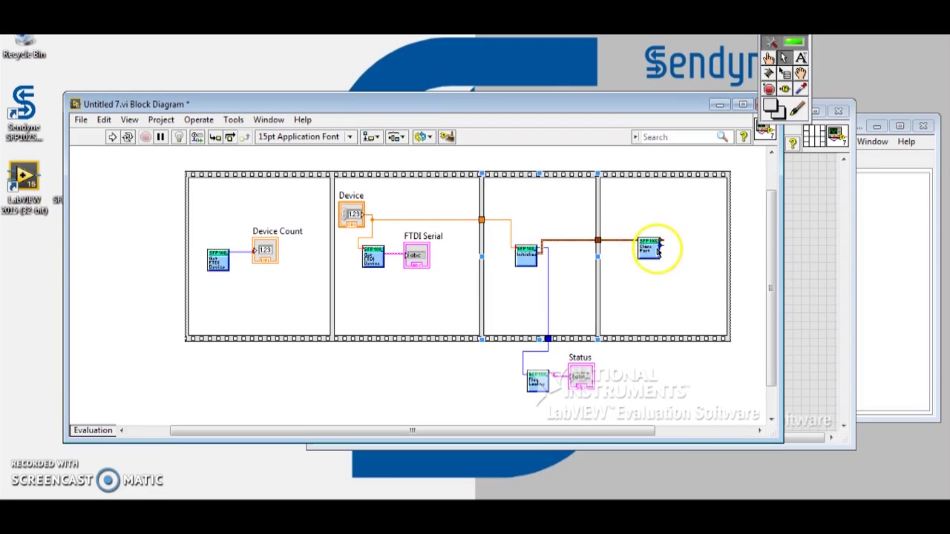
pyautogui.click(806, 248)
pyautogui.click(355, 145)
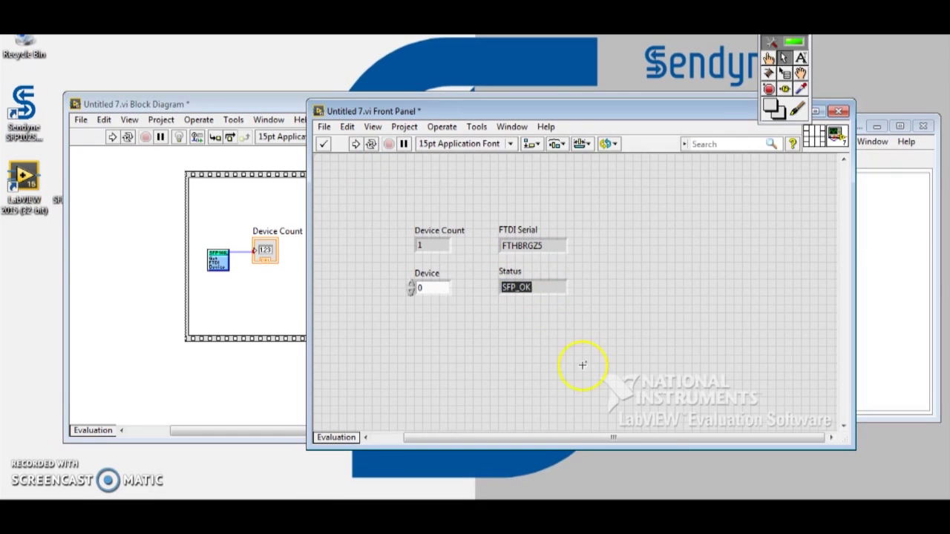
pyautogui.click(285, 371)
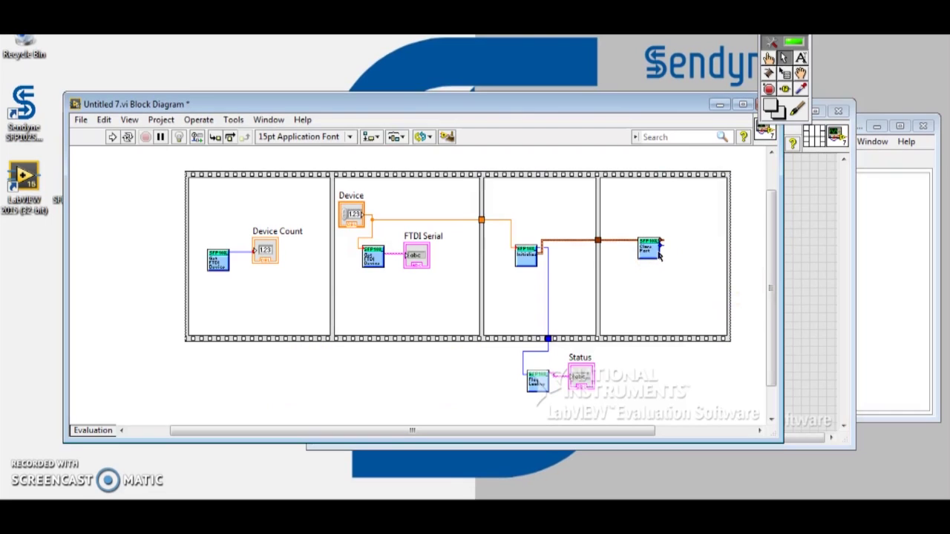
pyautogui.click(613, 351)
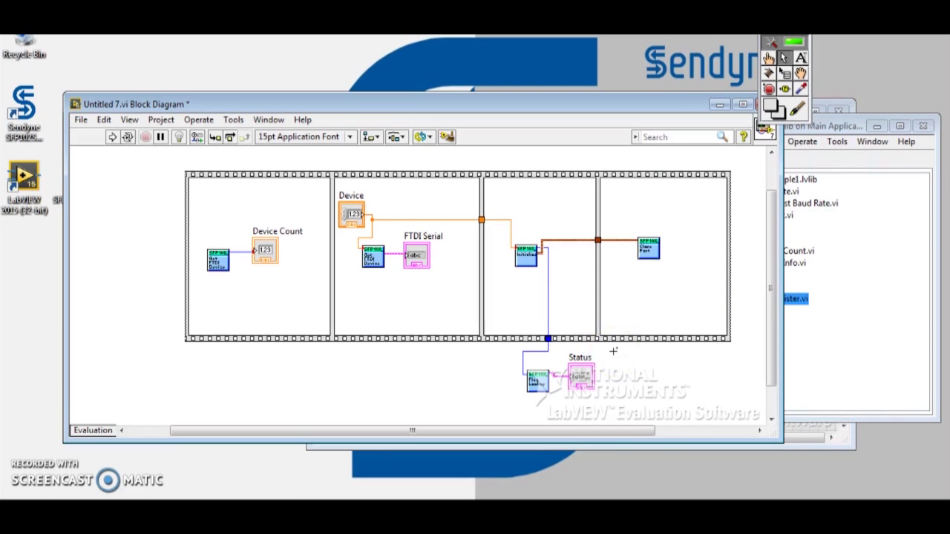
# Put Read Signed Register.vi in the fourth frame, move Close Port out, and wire the reference to it
pyautogui.click(849, 363)
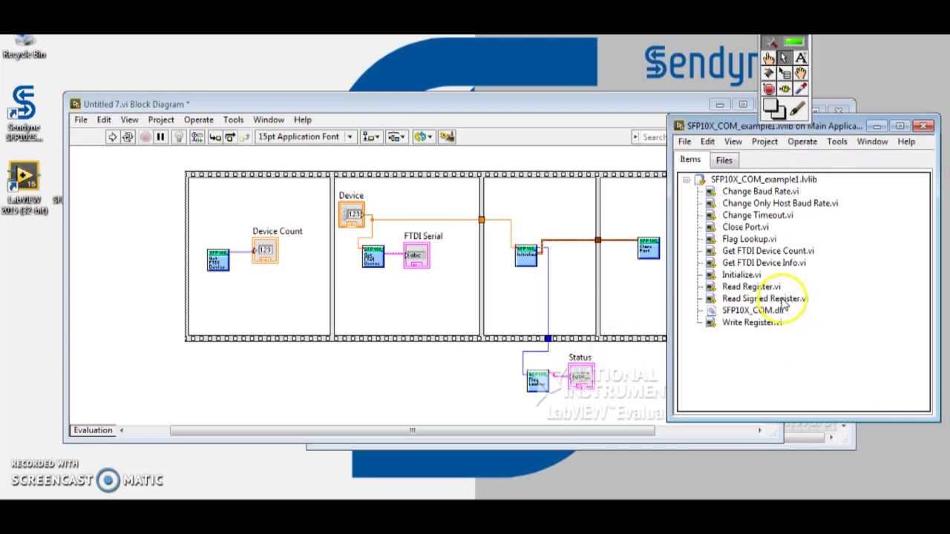
pyautogui.moveTo(780, 298); pyautogui.dragTo(653, 299)
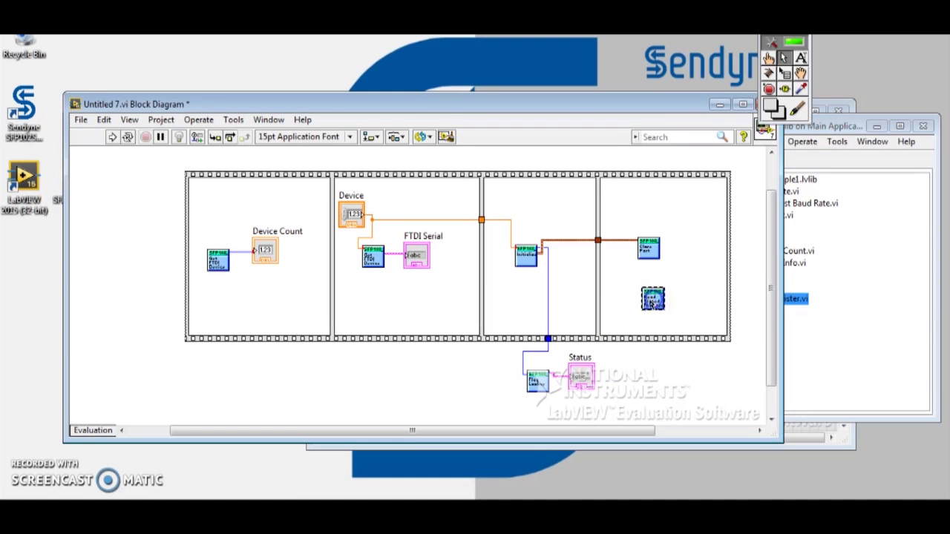
pyautogui.click(649, 247)
pyautogui.moveTo(649, 247); pyautogui.dragTo(727, 380)
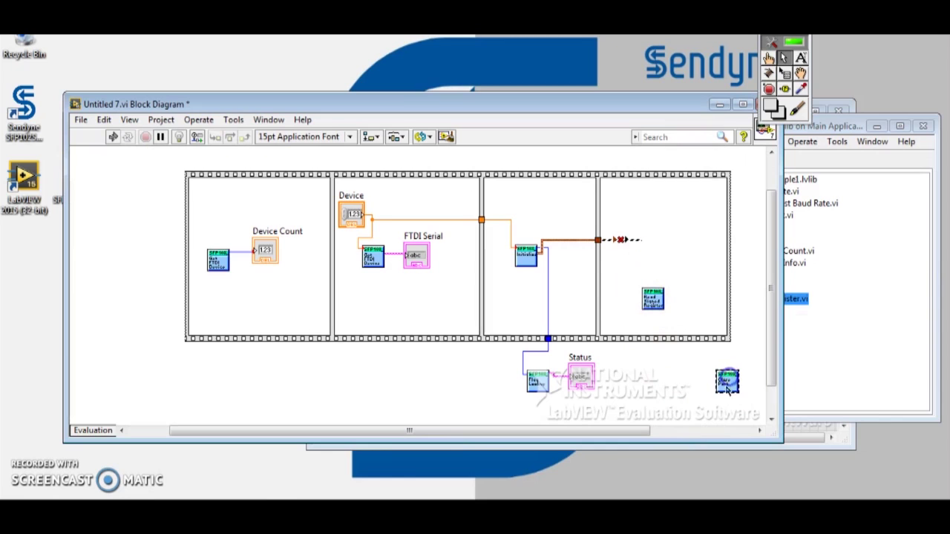
pyautogui.click(670, 339)
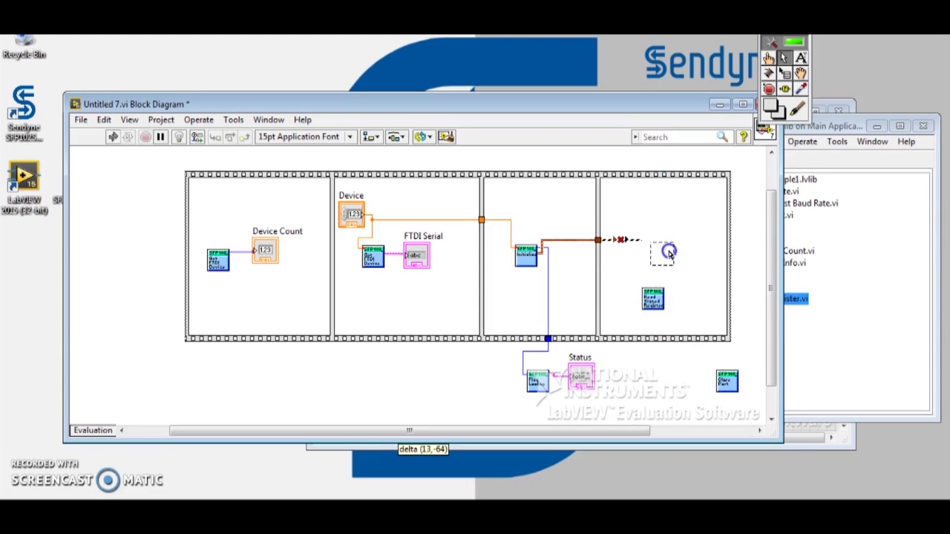
pyautogui.moveTo(660, 297); pyautogui.dragTo(677, 256)
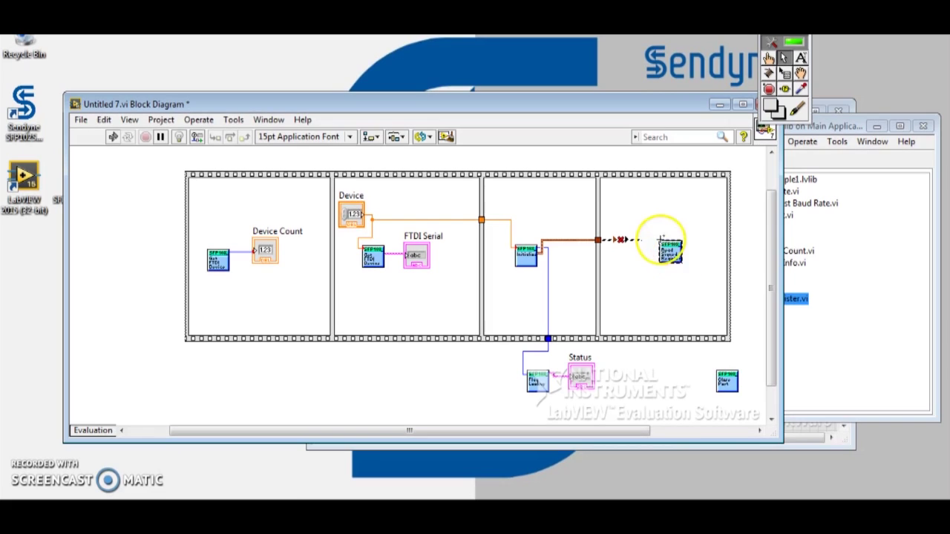
pyautogui.moveTo(677, 256); pyautogui.dragTo(661, 245)
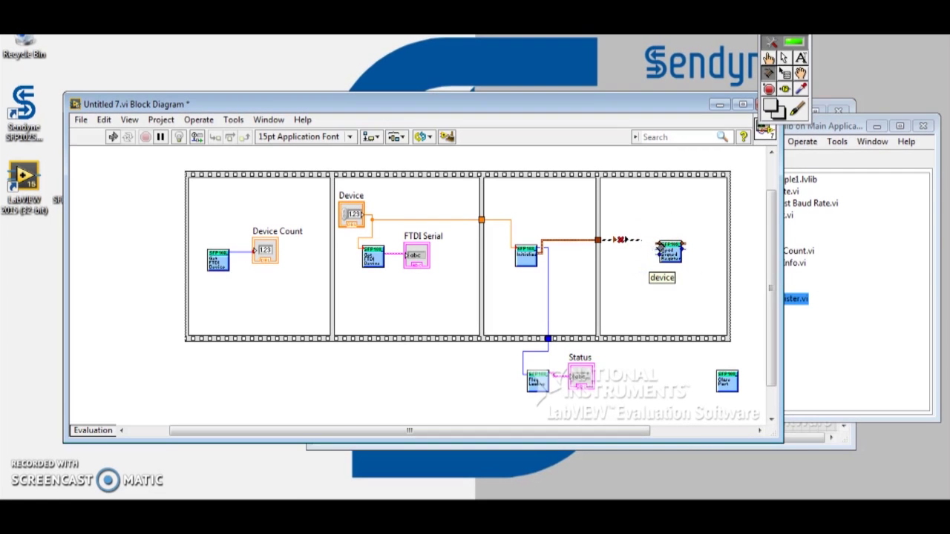
pyautogui.moveTo(638, 244); pyautogui.dragTo(659, 242)
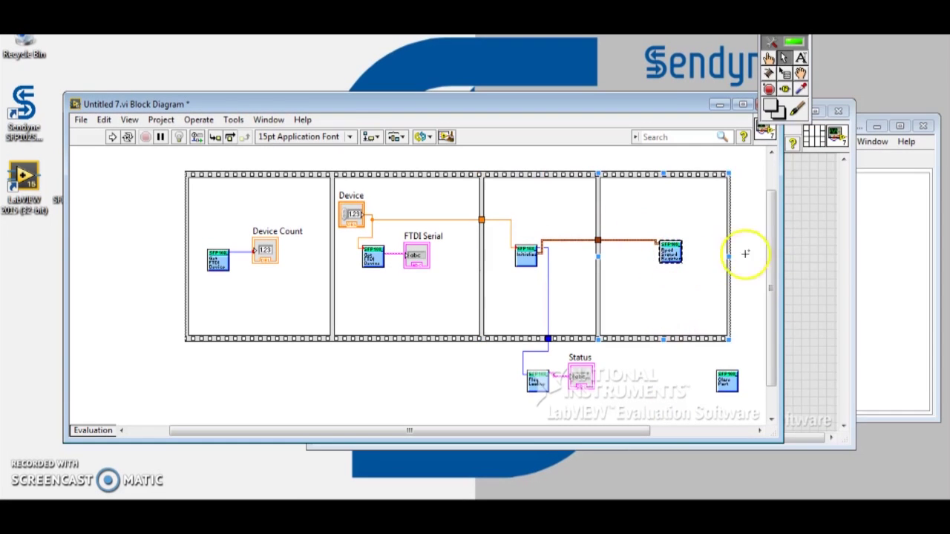
# Place two front-panel numeric controls, labelling them 'Register address' and 'Number of bytes'
pyautogui.hotkey('ctrl', 'e')
pyautogui.rightClick(629, 249)
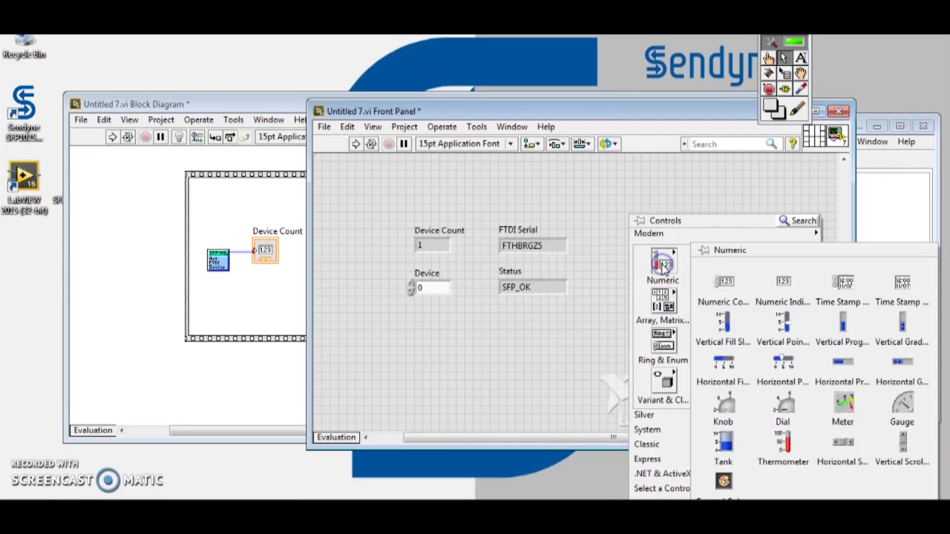
pyautogui.click(717, 282)
pyautogui.click(631, 250)
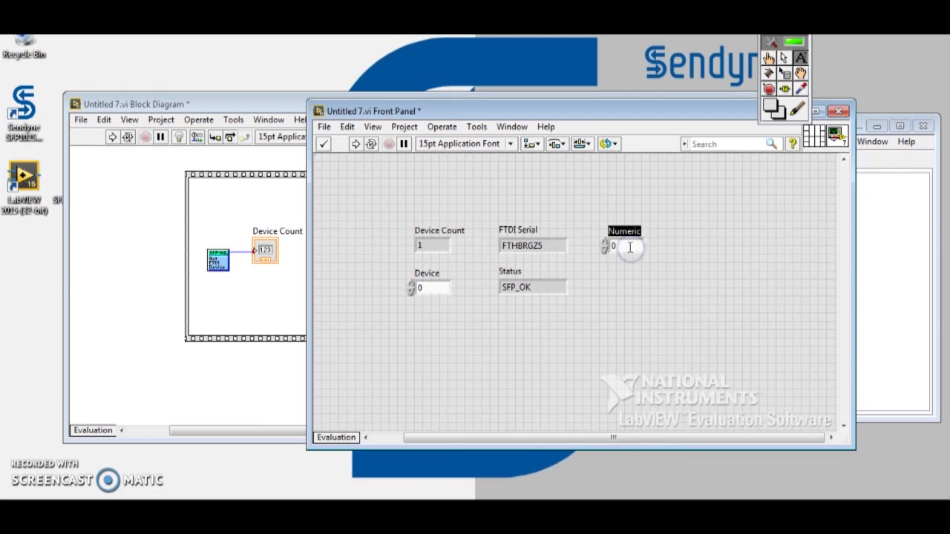
pyautogui.write('R')
pyautogui.write('egister address')
pyautogui.click(630, 259)
pyautogui.rightClick(609, 290)
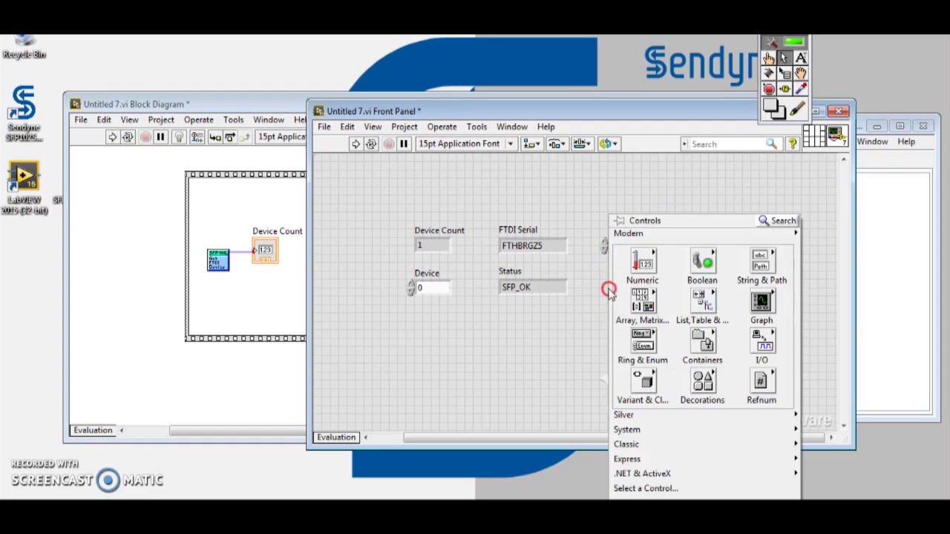
pyautogui.click(679, 294)
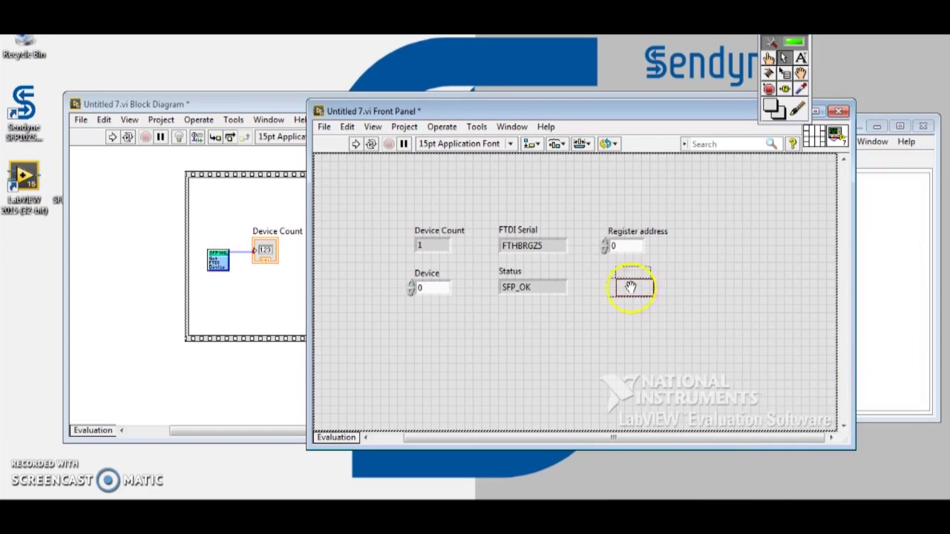
pyautogui.click(628, 285)
pyautogui.write('Number of bytes')
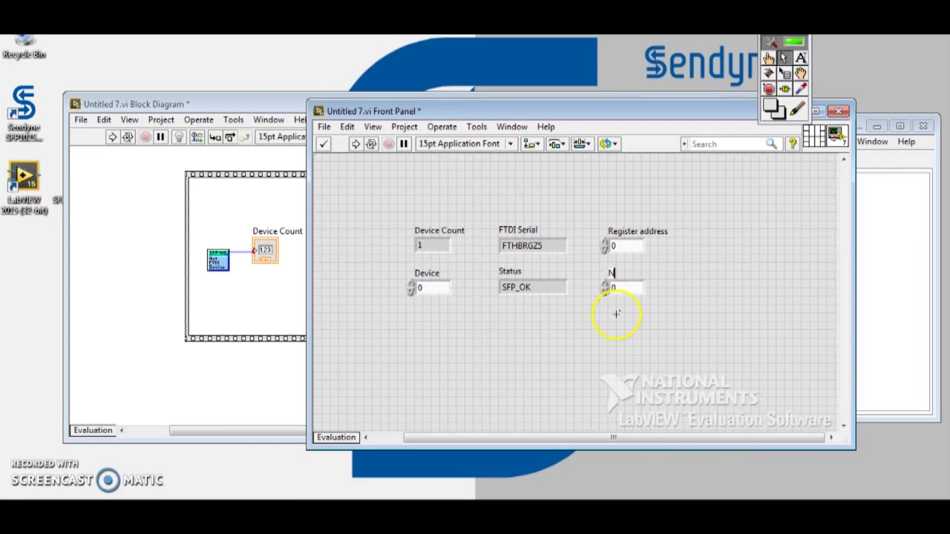
pyautogui.click(615, 313)
# Move the Register address and Number of bytes terminals into the fourth frame and widen it
pyautogui.click(252, 380)
pyautogui.click(608, 348)
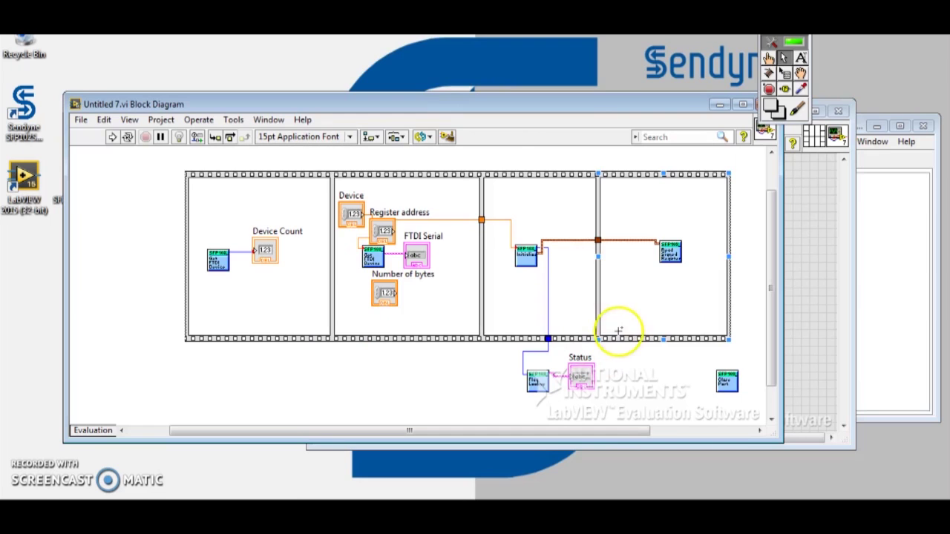
pyautogui.click(351, 196)
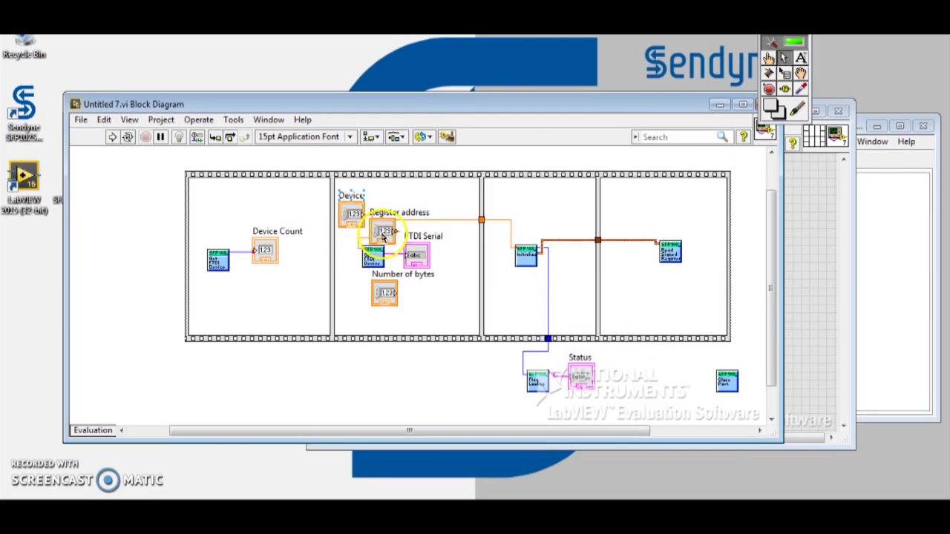
pyautogui.moveTo(382, 234); pyautogui.dragTo(644, 389)
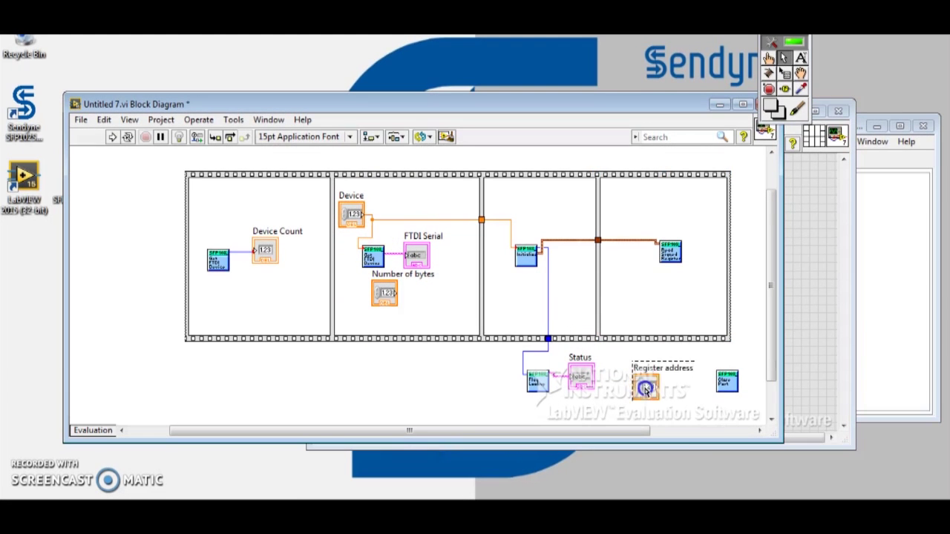
pyautogui.moveTo(385, 293)
pyautogui.mouseDown()
pyautogui.moveTo(696, 397)
pyautogui.moveTo(695, 386)
pyautogui.mouseUp()
pyautogui.hscroll(3, 586, 389)
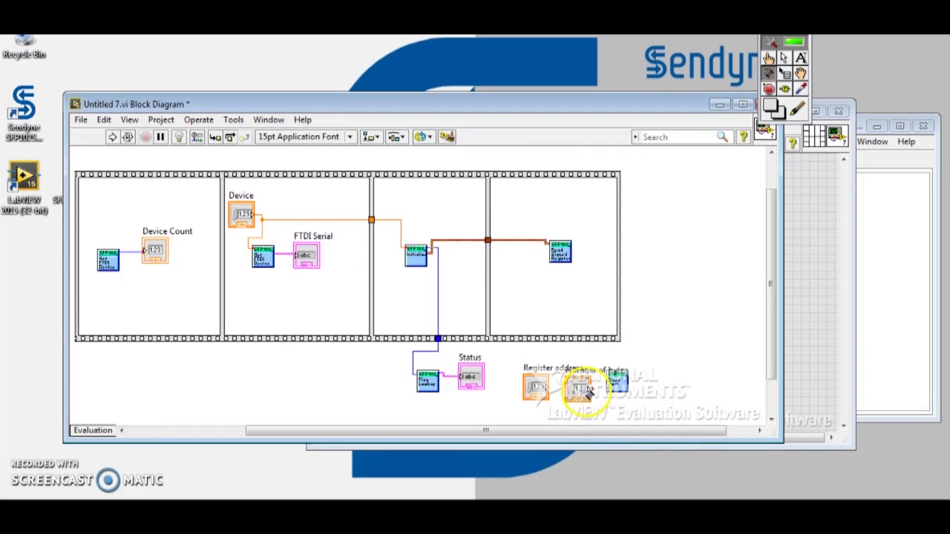
pyautogui.moveTo(580, 399); pyautogui.dragTo(532, 207)
pyautogui.moveTo(537, 395); pyautogui.dragTo(529, 299)
pyautogui.moveTo(618, 257); pyautogui.dragTo(695, 255)
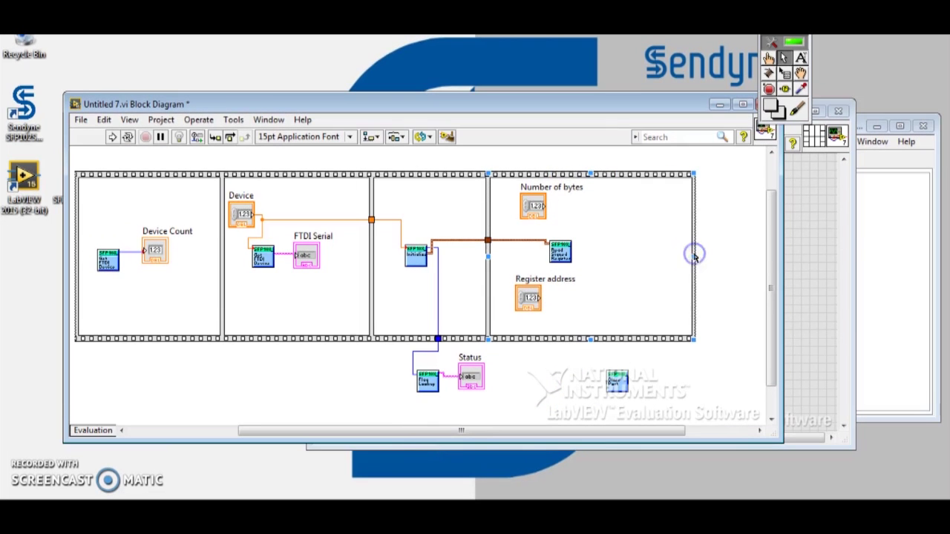
pyautogui.moveTo(561, 252); pyautogui.dragTo(549, 243)
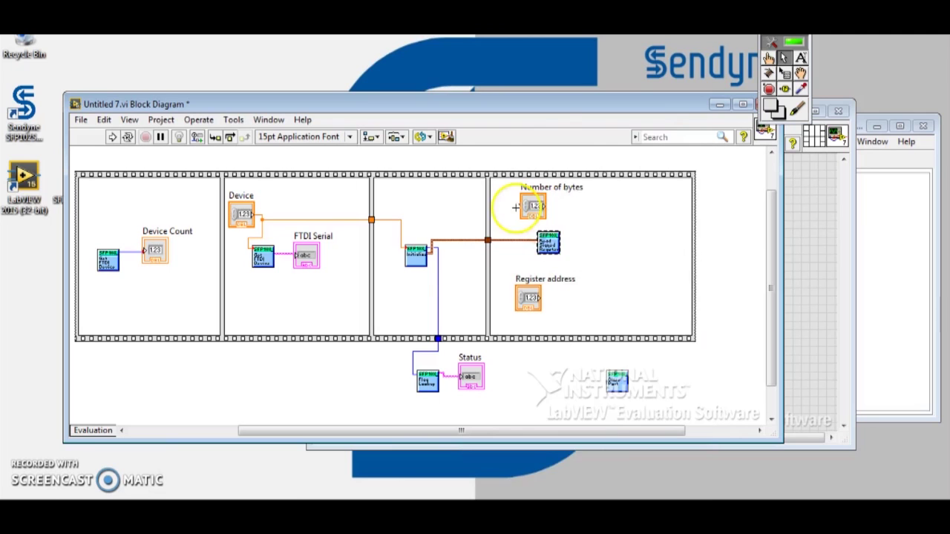
# Make Number of bytes an unsigned byte (U8) displayed in hexadecimal
pyautogui.rightClick(515, 207)
pyautogui.click(509, 206)
pyautogui.rightClick(531, 206)
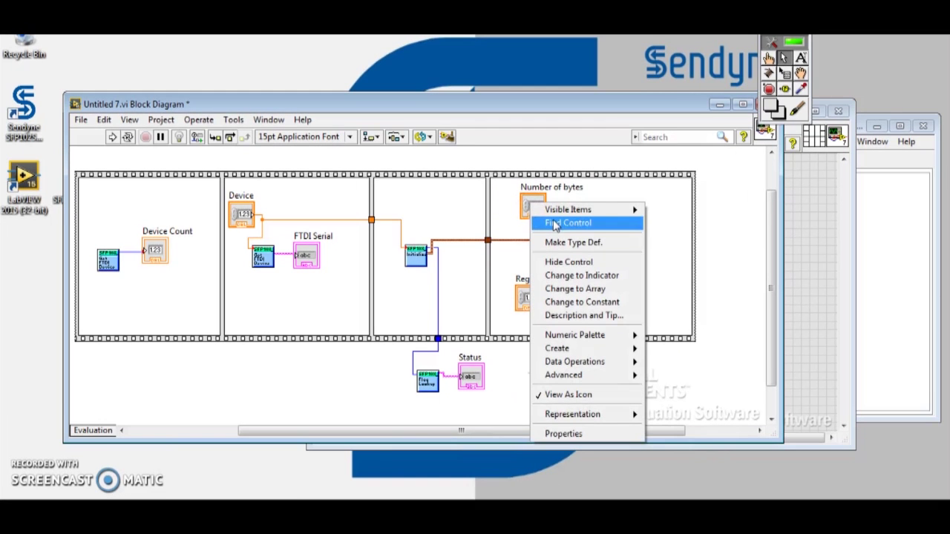
pyautogui.click(567, 433)
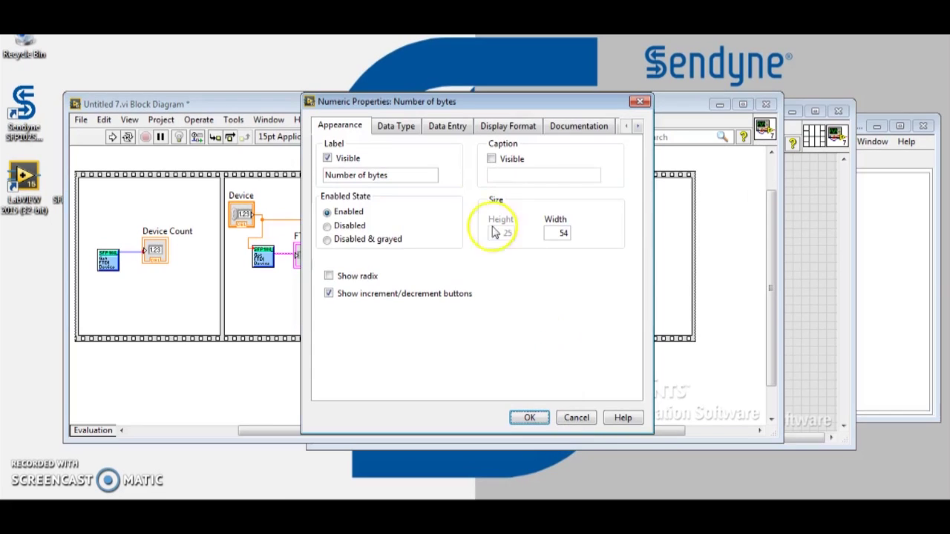
pyautogui.click(394, 125)
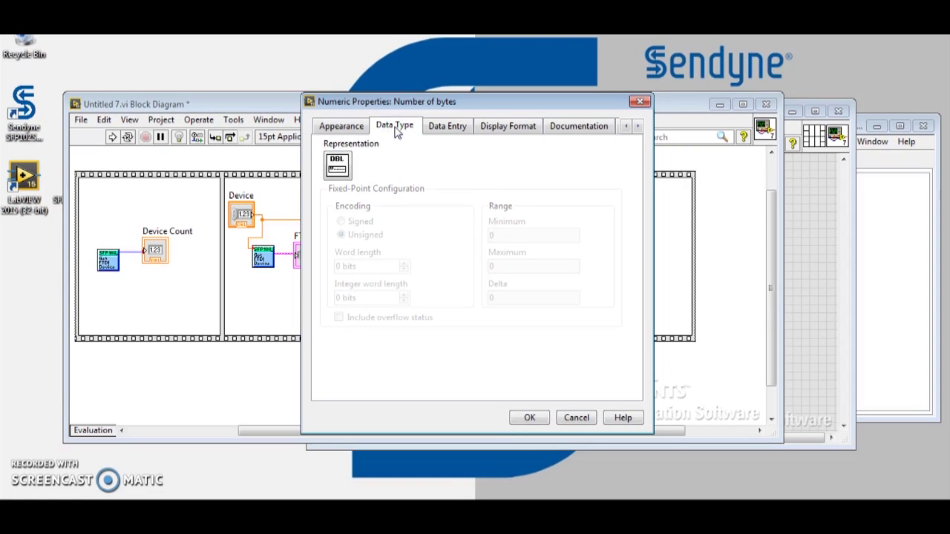
pyautogui.click(338, 164)
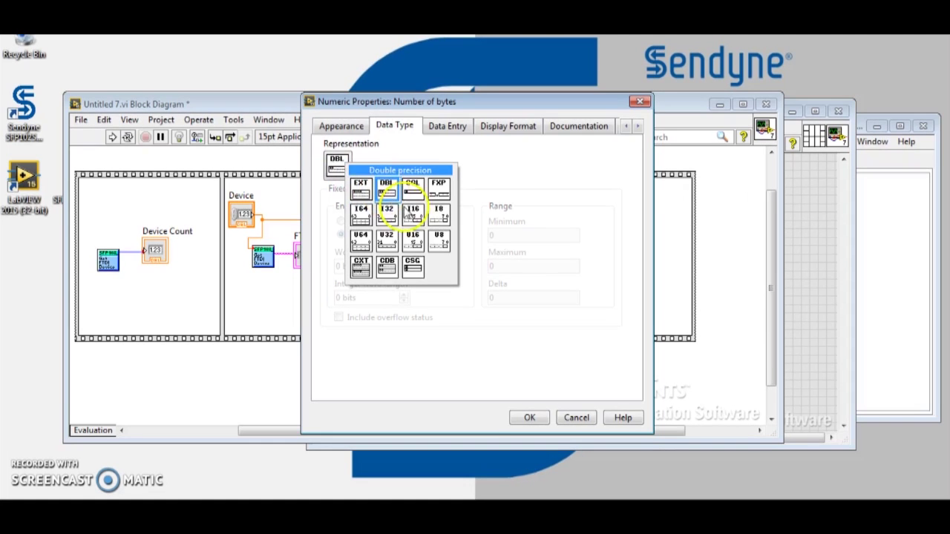
pyautogui.click(443, 245)
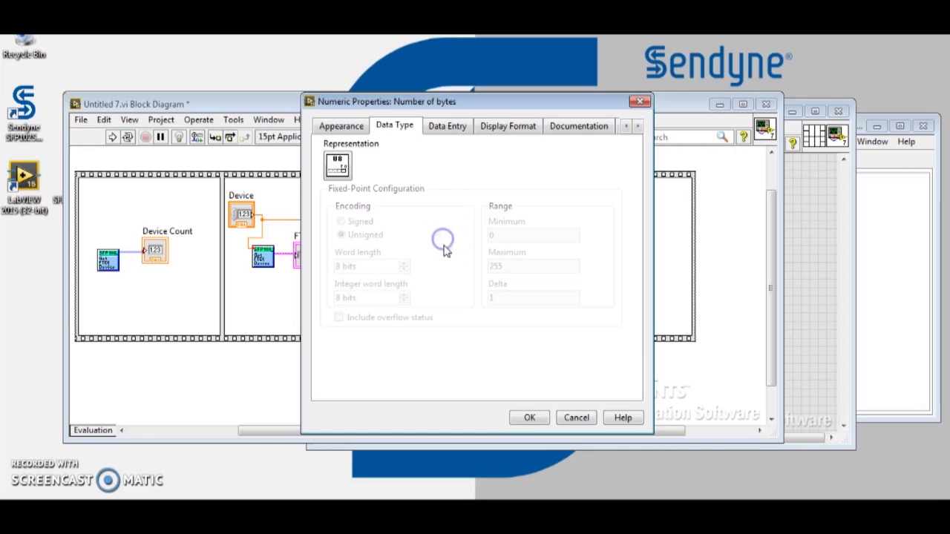
pyautogui.click(445, 126)
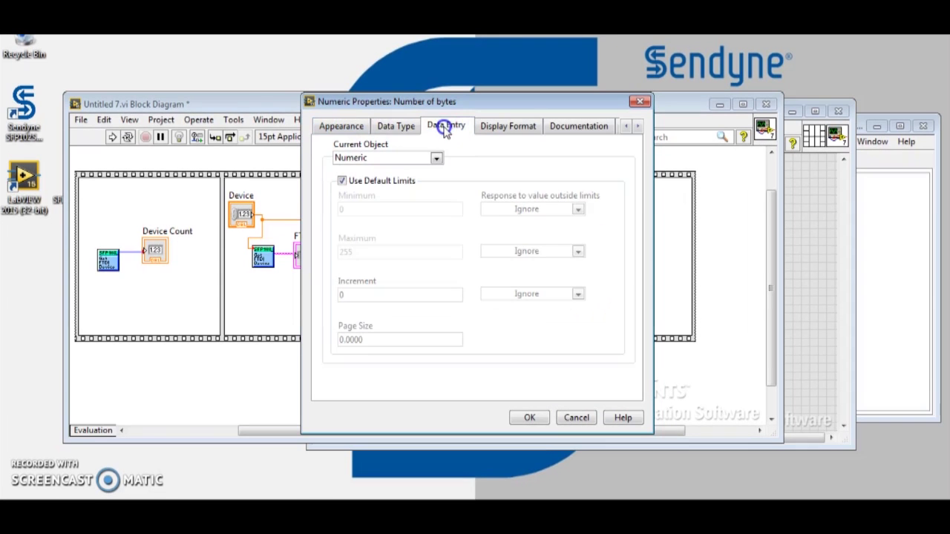
pyautogui.click(504, 126)
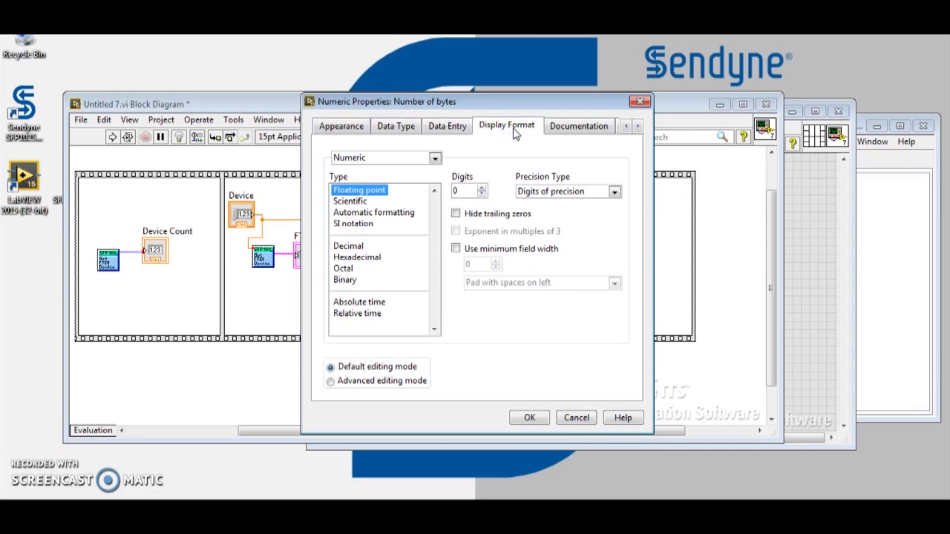
pyautogui.click(360, 256)
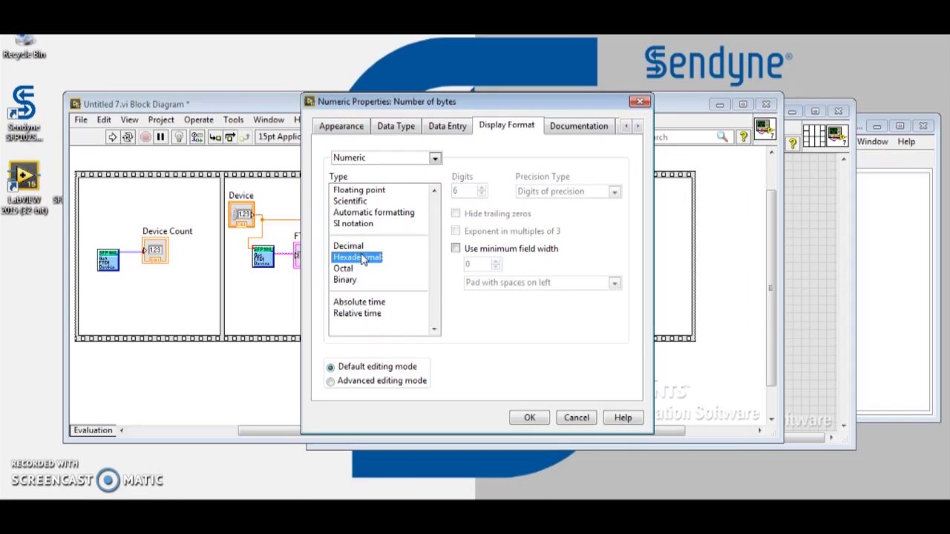
pyautogui.click(530, 416)
# Open the Register address properties and confirm it as U8
pyautogui.click(526, 293)
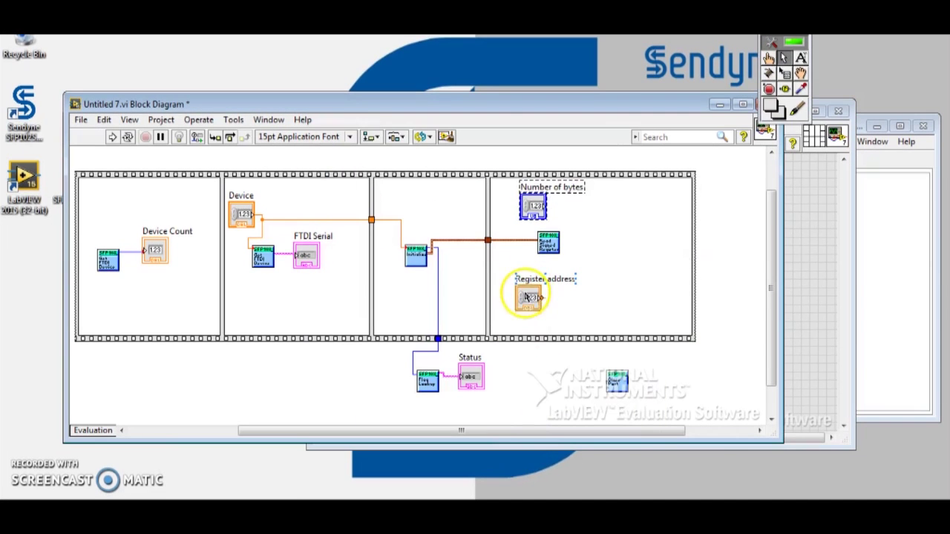
pyautogui.rightClick(528, 298)
pyautogui.click(572, 495)
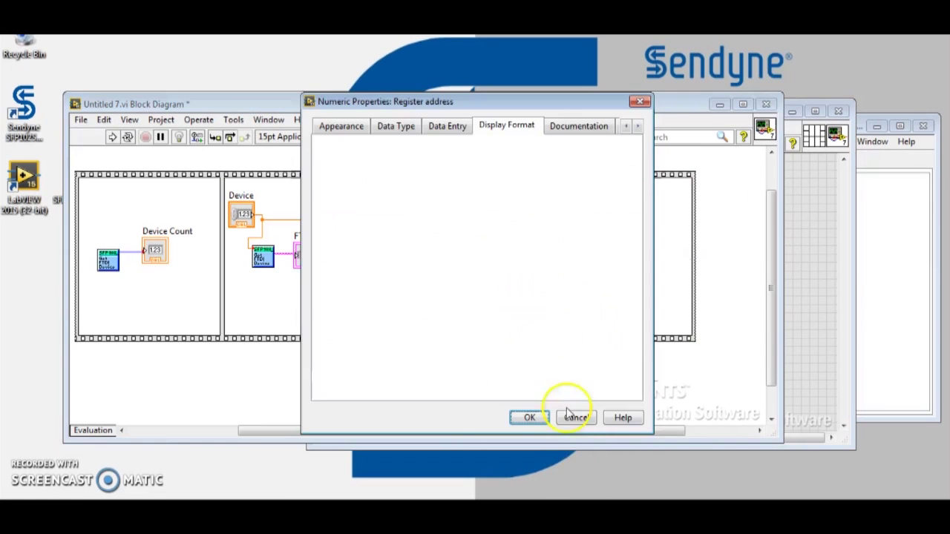
pyautogui.click(526, 416)
# Wire Number of bytes into the Read Signed Register VI
pyautogui.click(553, 188)
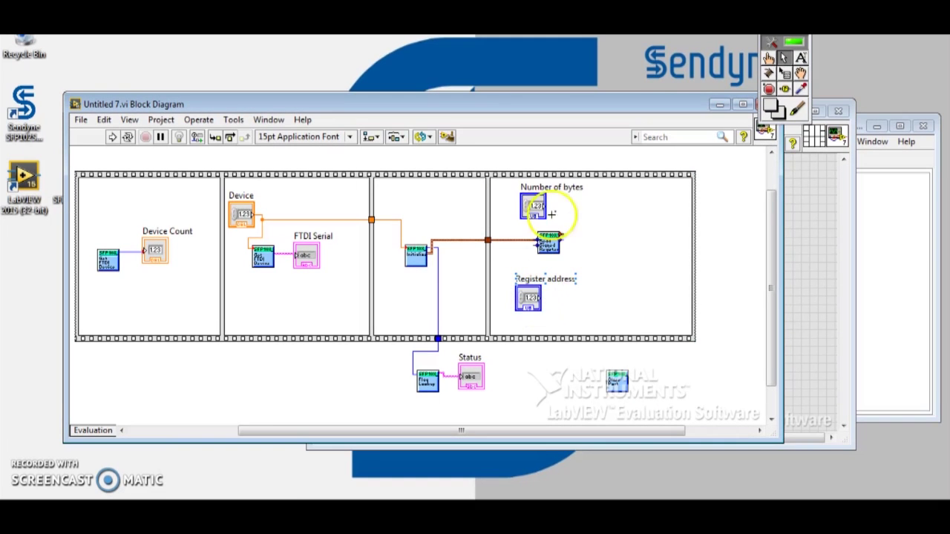
pyautogui.moveTo(528, 215); pyautogui.dragTo(511, 214)
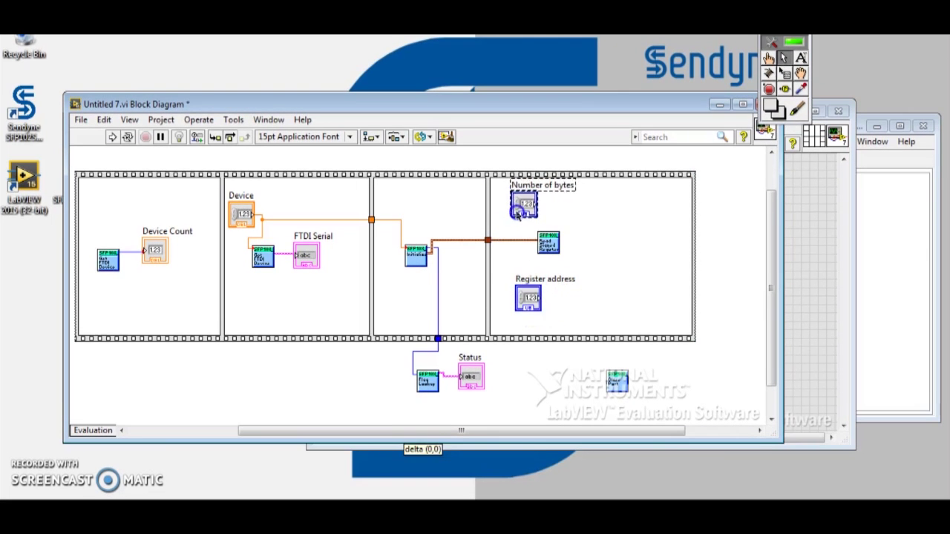
pyautogui.moveTo(517, 292); pyautogui.dragTo(503, 291)
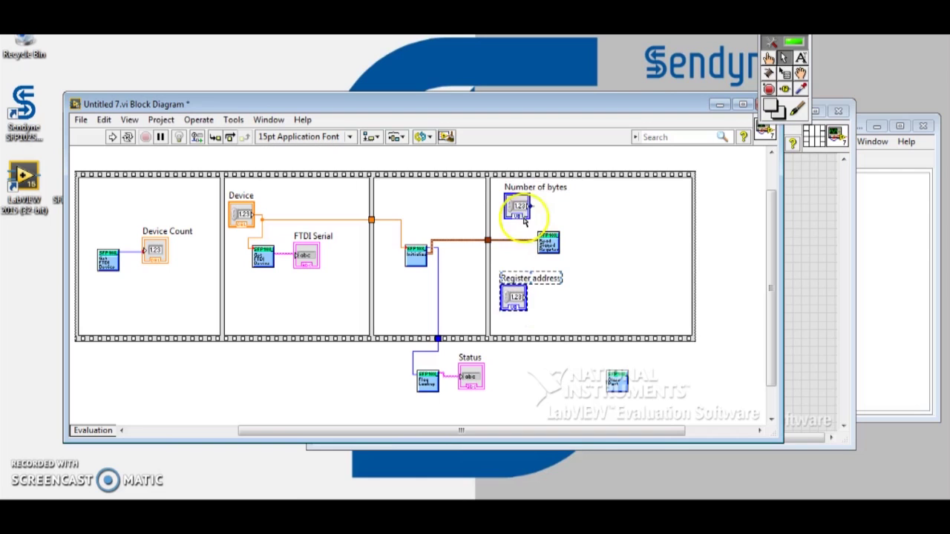
pyautogui.click(533, 210)
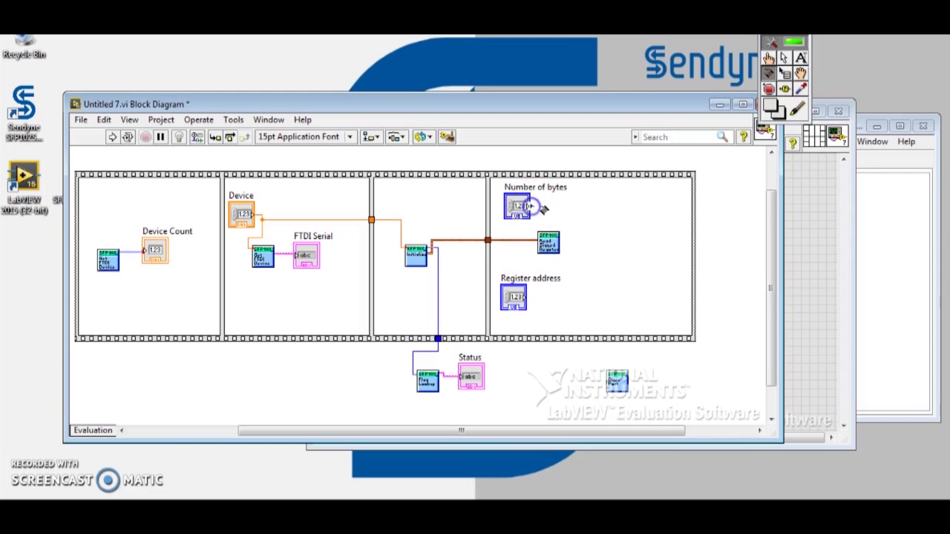
pyautogui.click(541, 247)
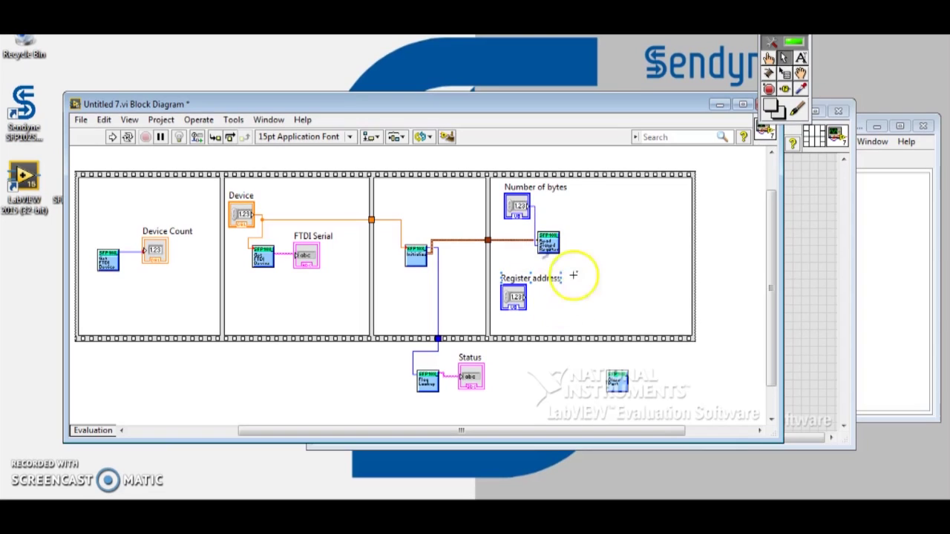
# Wire Register address into the Read node's input
pyautogui.moveTo(552, 244); pyautogui.dragTo(560, 253)
pyautogui.click(569, 261)
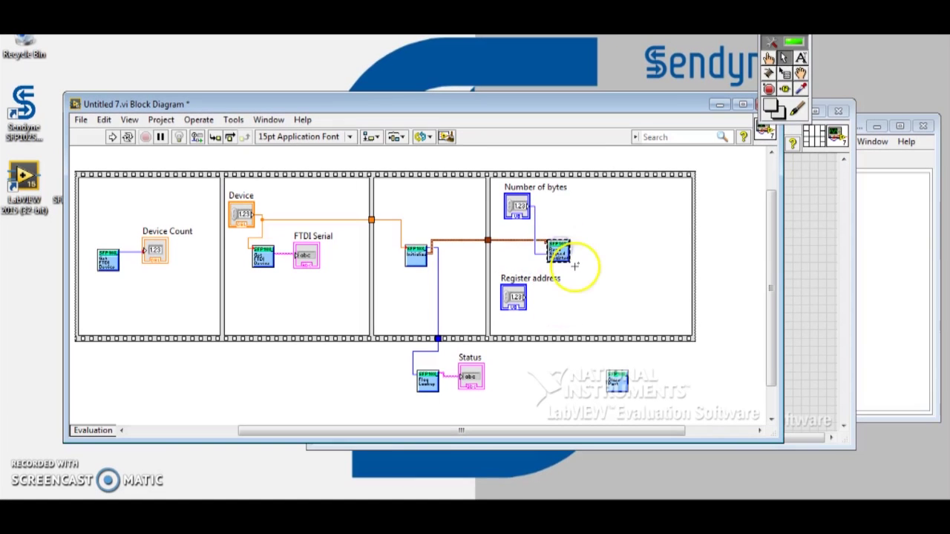
pyautogui.click(529, 299)
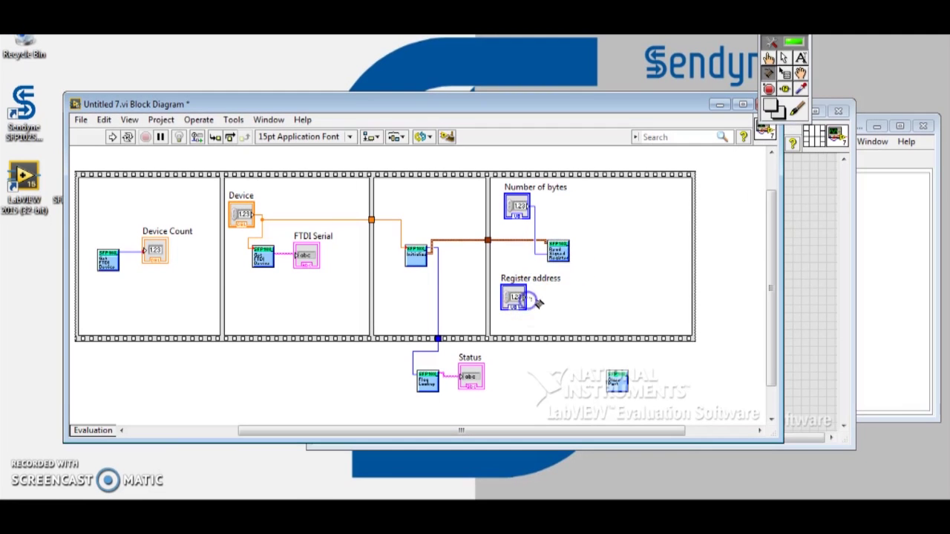
pyautogui.moveTo(528, 298); pyautogui.dragTo(549, 251)
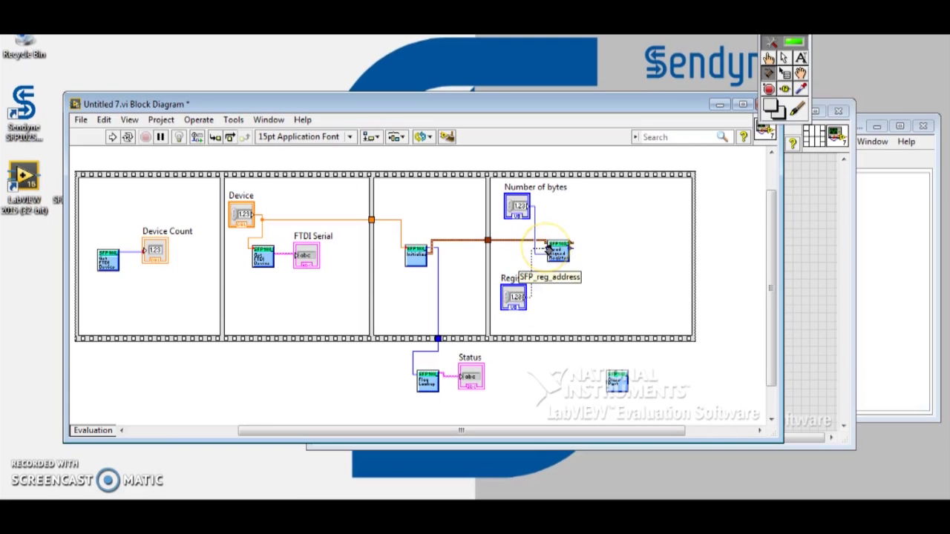
pyautogui.click(546, 248)
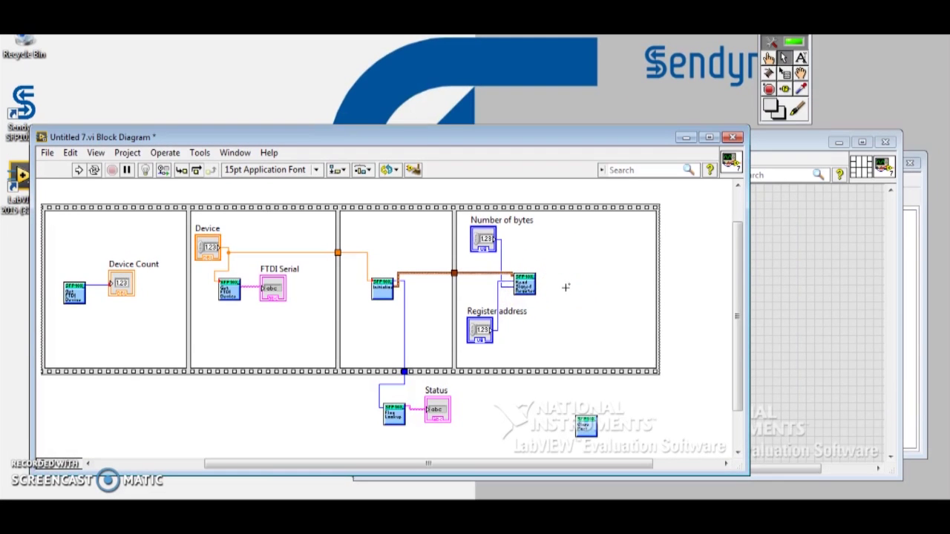
pyautogui.click(557, 277)
pyautogui.click(579, 306)
pyautogui.click(558, 301)
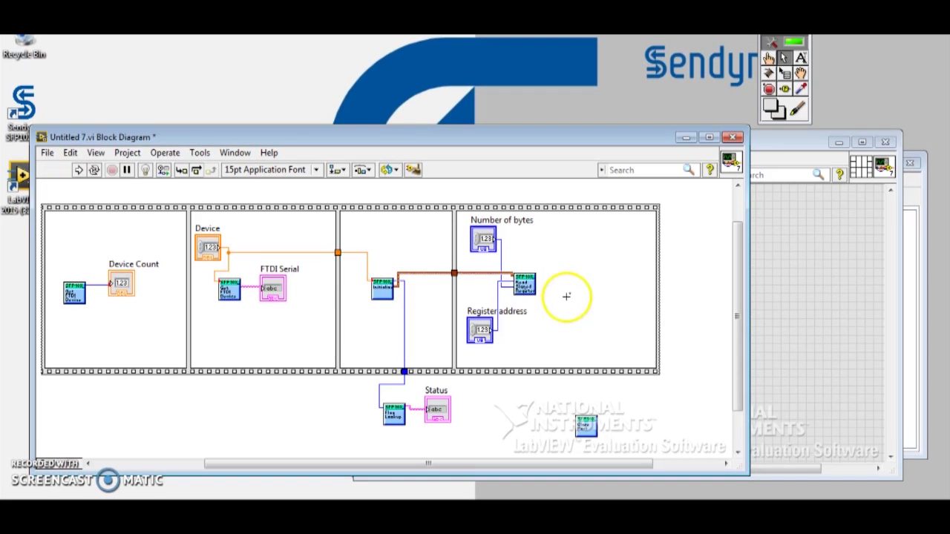
# Convert the Read node's return value to DBL with a To DBL node
pyautogui.rightClick(553, 277)
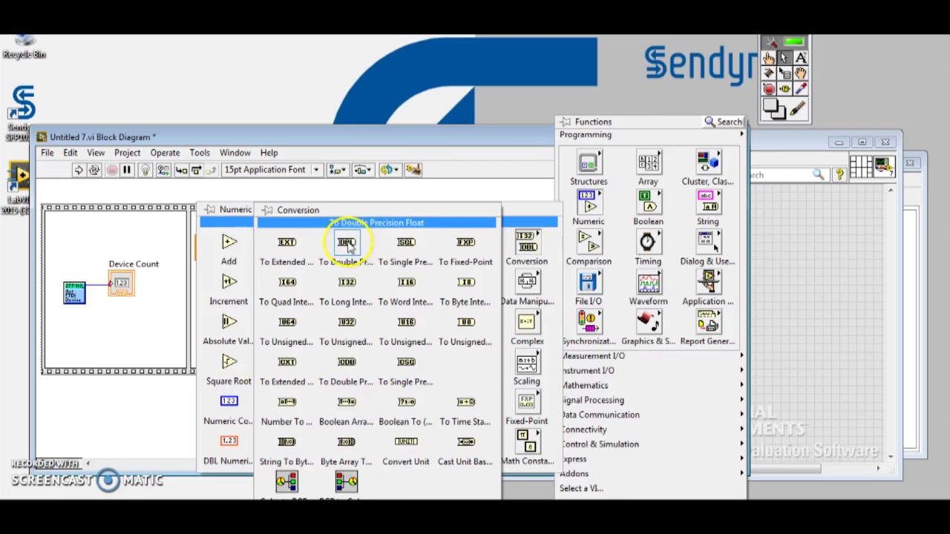
pyautogui.click(353, 245)
pyautogui.click(564, 290)
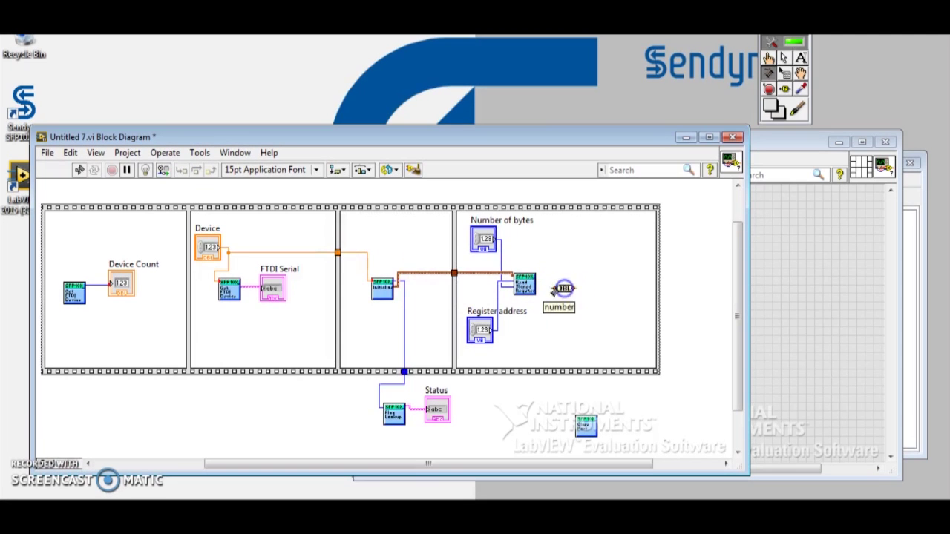
pyautogui.click(535, 286)
# Add a DBL numeric constant of 6.119E-5 below the conversion
pyautogui.rightClick(549, 319)
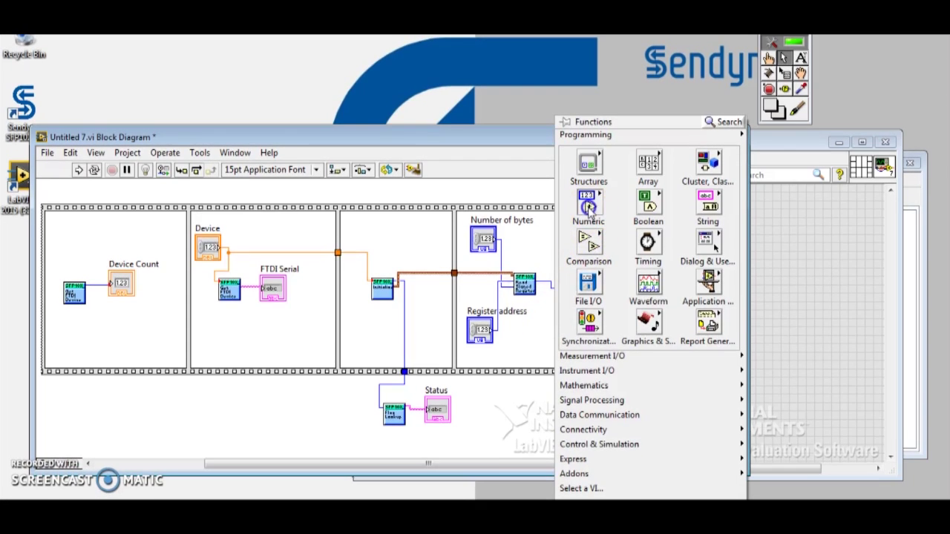
pyautogui.moveTo(588, 207)
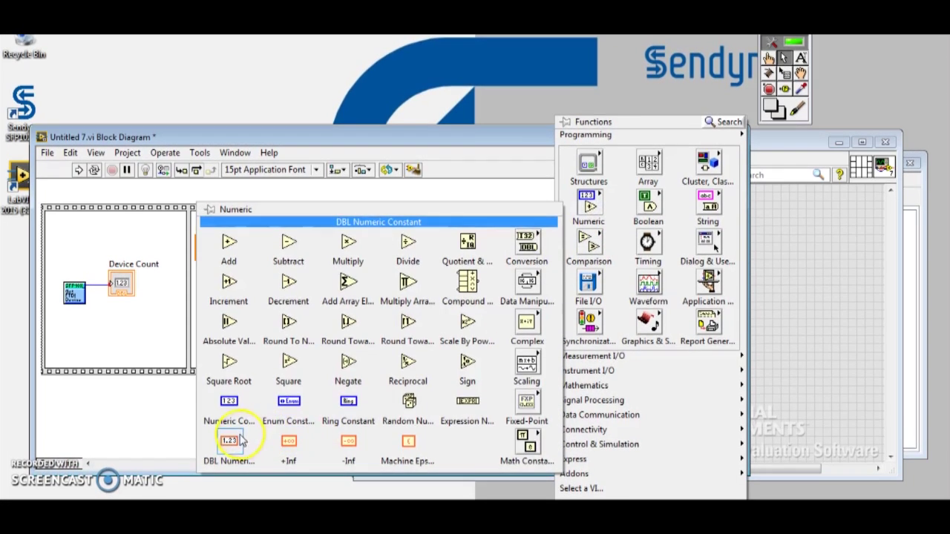
pyautogui.click(229, 440)
pyautogui.click(555, 327)
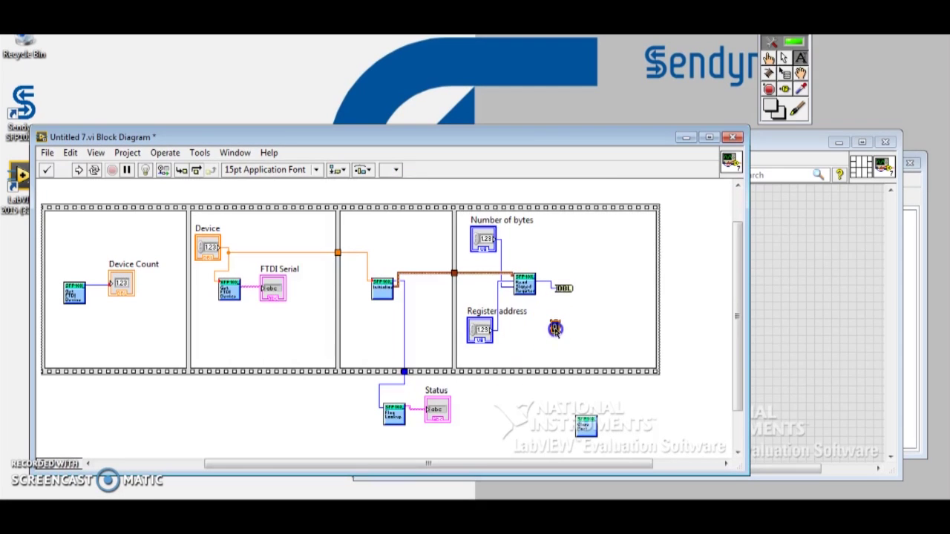
pyautogui.click(600, 340)
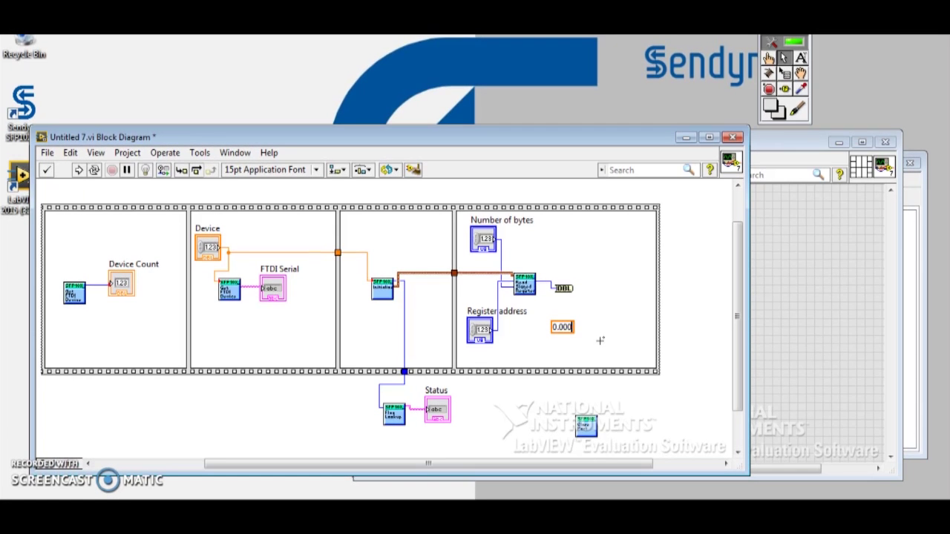
pyautogui.write('061')
pyautogui.write('15')
pyautogui.click(437, 273)
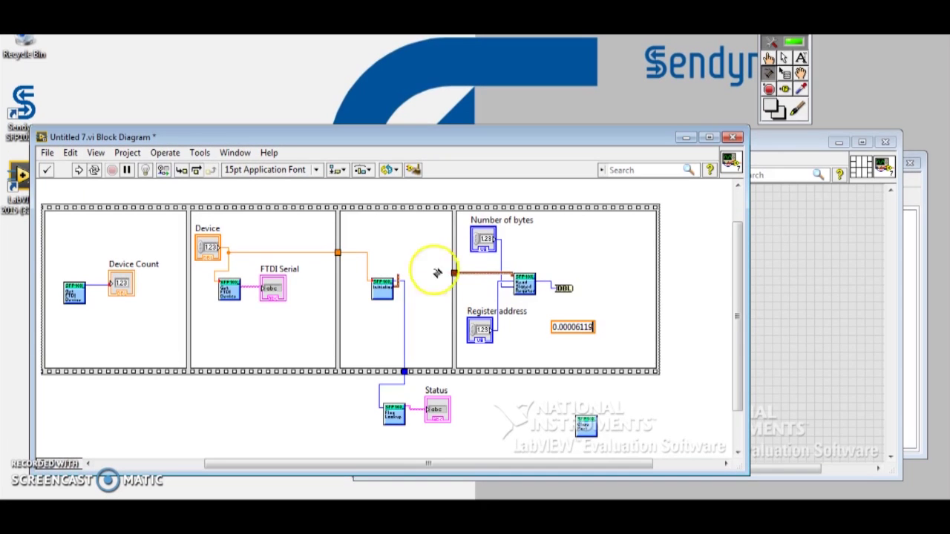
pyautogui.click(585, 299)
# Multiply the DBL value by the 6.119E-5 constant using a Multiply node
pyautogui.rightClick(592, 304)
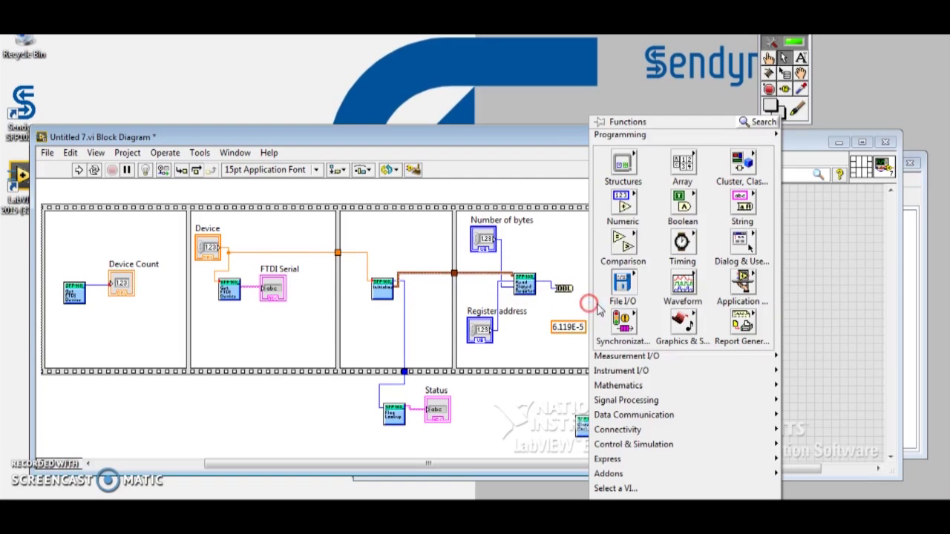
pyautogui.click(622, 202)
pyautogui.click(405, 245)
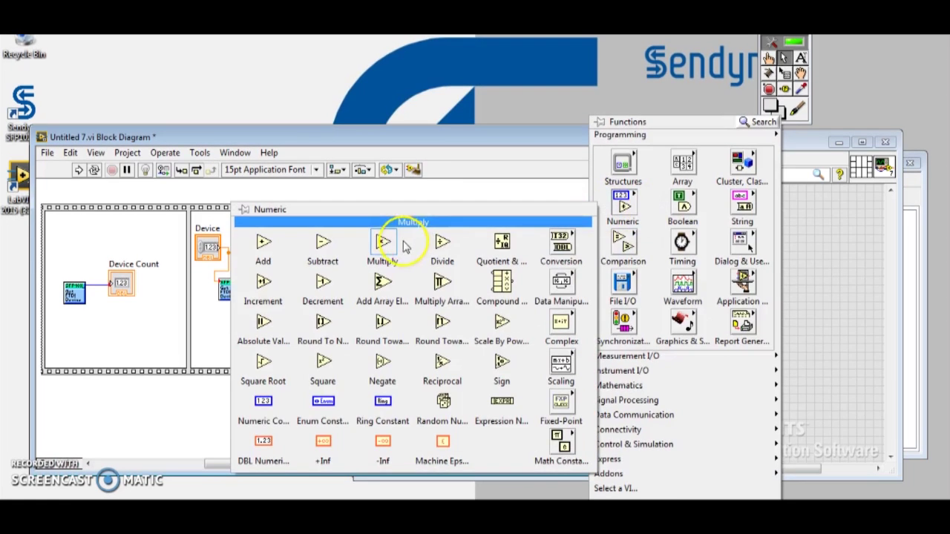
pyautogui.click(600, 304)
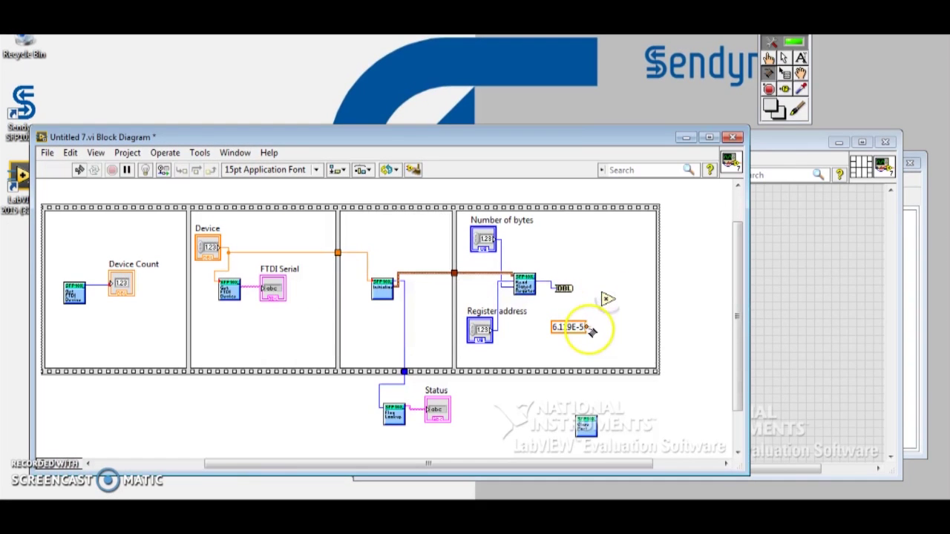
pyautogui.click(603, 303)
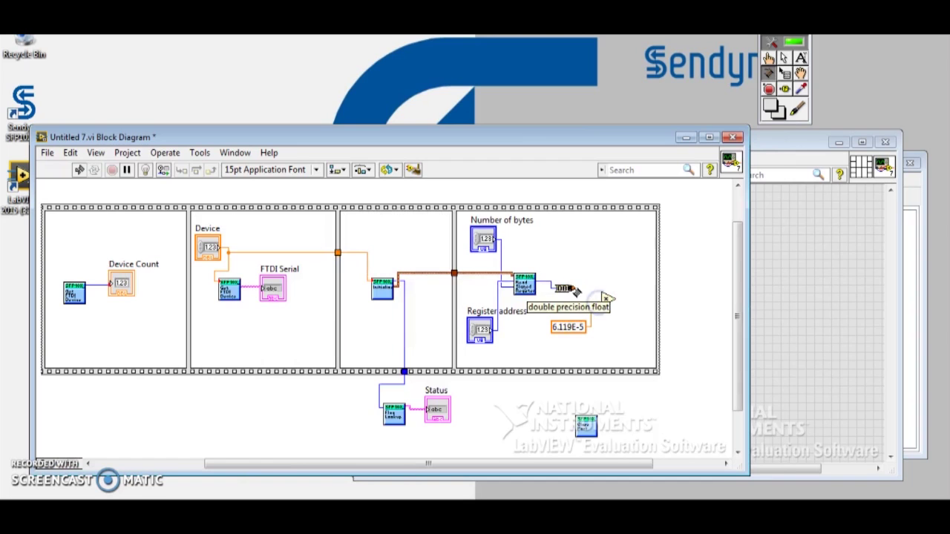
pyautogui.click(576, 290)
# Finish the Multiply wire and place a numeric indicator beside Register address
pyautogui.click(603, 297)
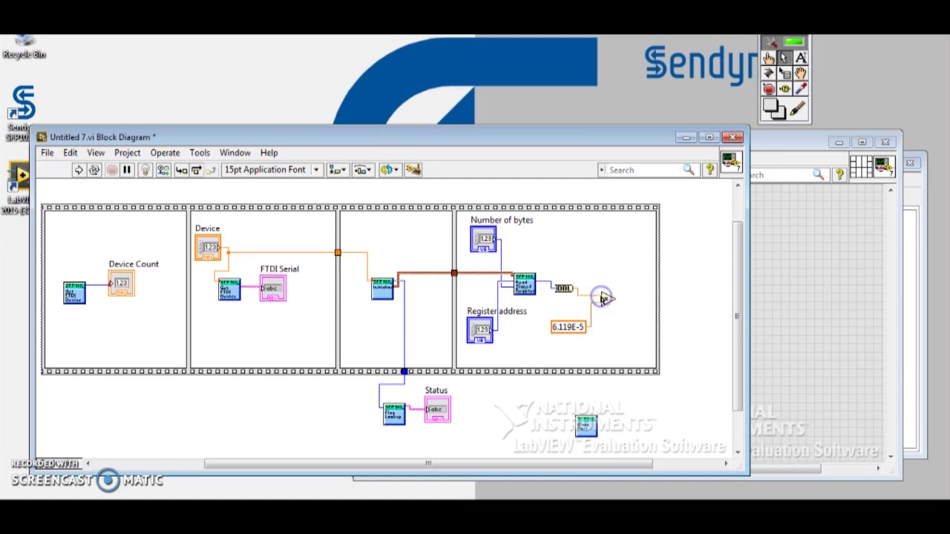
pyautogui.click(779, 308)
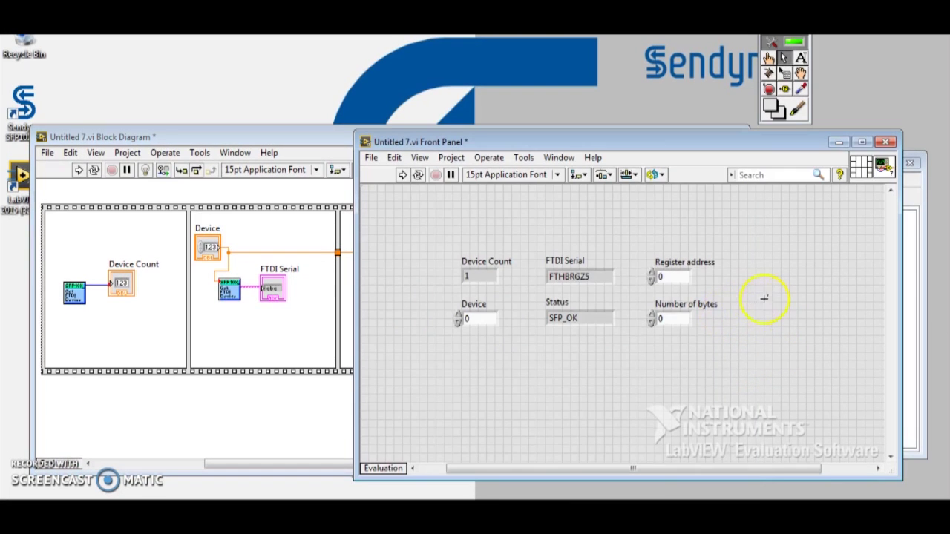
pyautogui.rightClick(764, 298)
pyautogui.moveTo(604, 264)
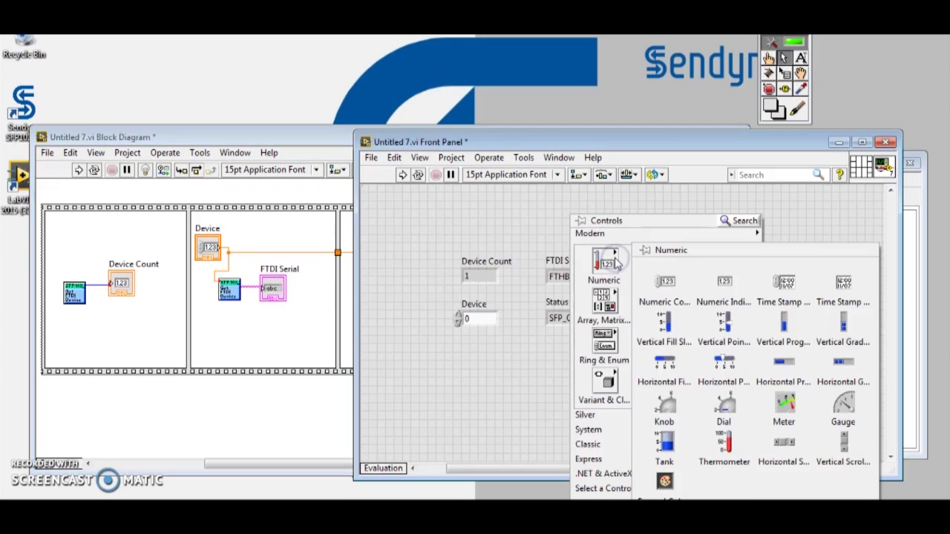
pyautogui.click(723, 280)
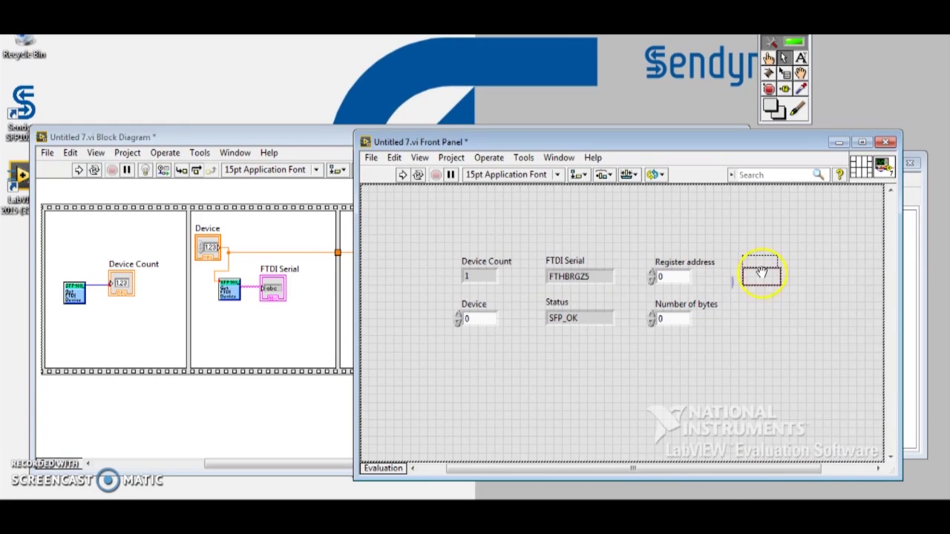
pyautogui.click(770, 289)
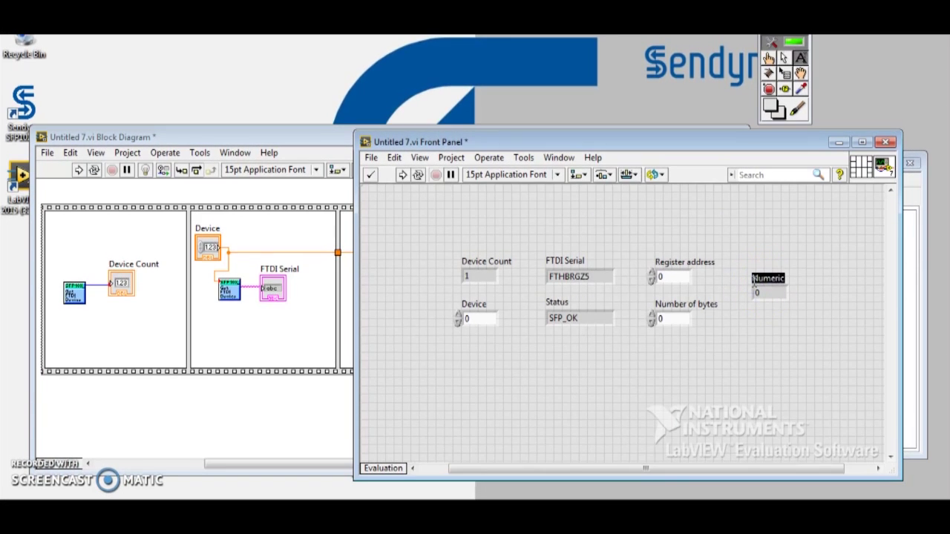
# Label the new indicator 'Amps' and widen its display box
pyautogui.write('Amps')
pyautogui.click(796, 330)
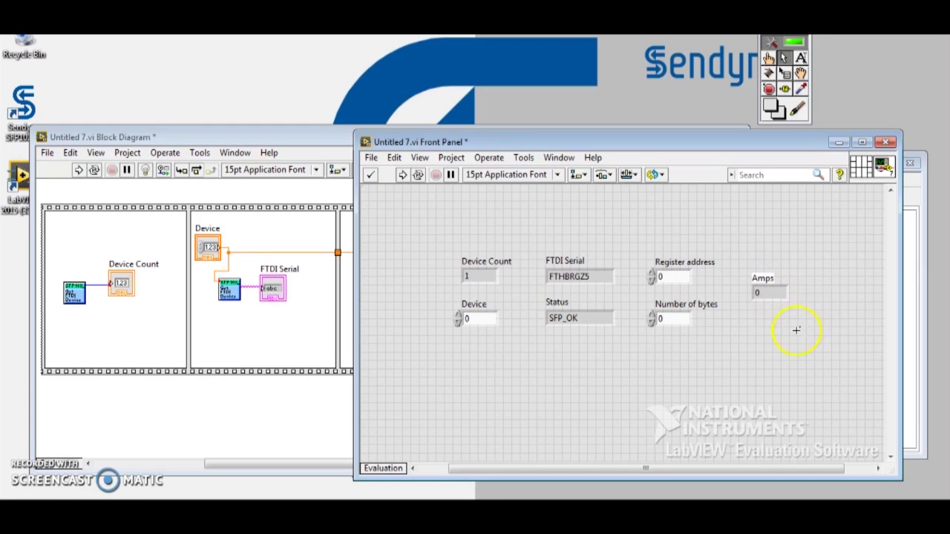
pyautogui.click(771, 292)
pyautogui.moveTo(786, 293); pyautogui.dragTo(810, 293)
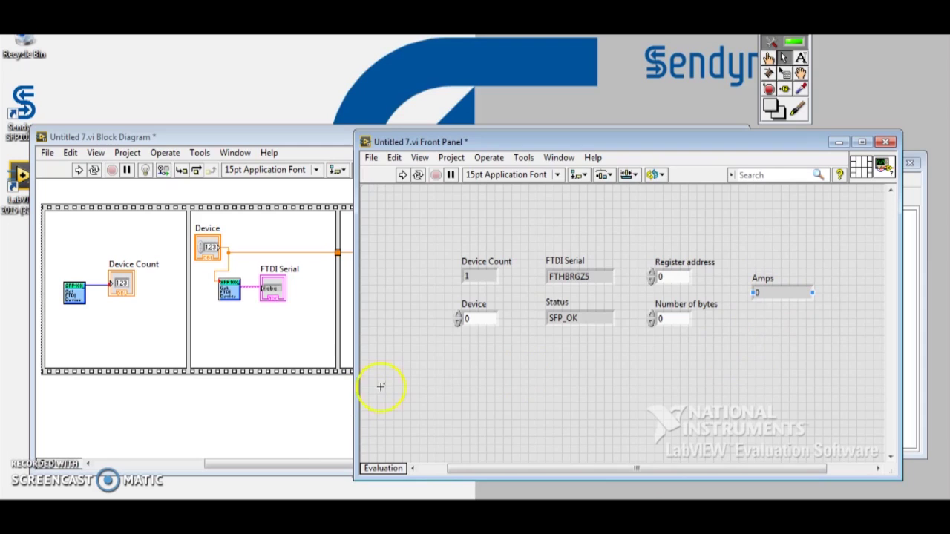
# Move the Amps terminal beside Multiply in the last frame and wire the product into it
pyautogui.click(296, 415)
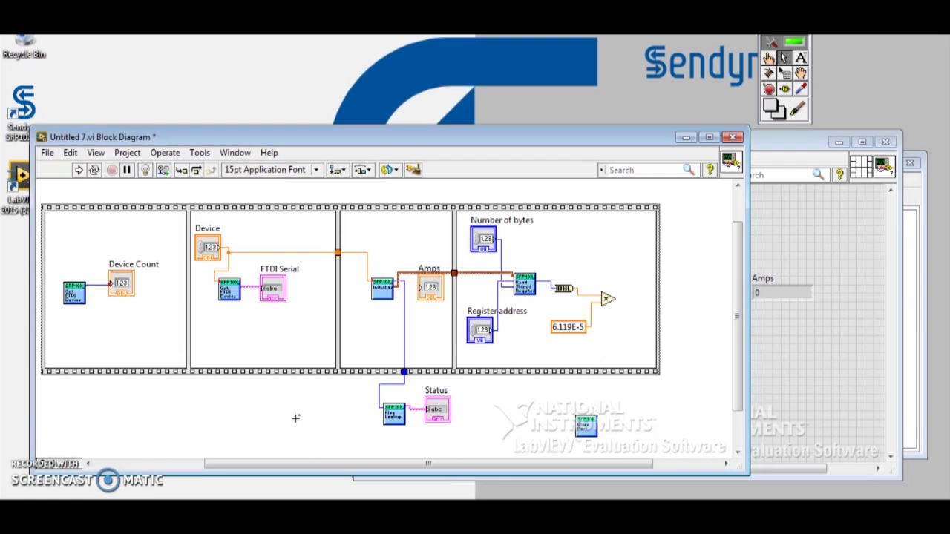
pyautogui.click(432, 293)
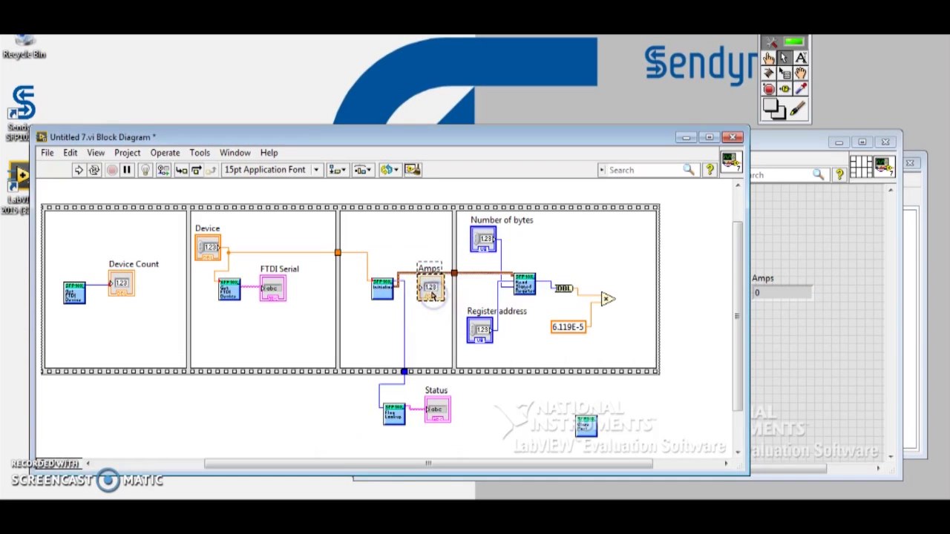
pyautogui.moveTo(431, 294); pyautogui.dragTo(637, 303)
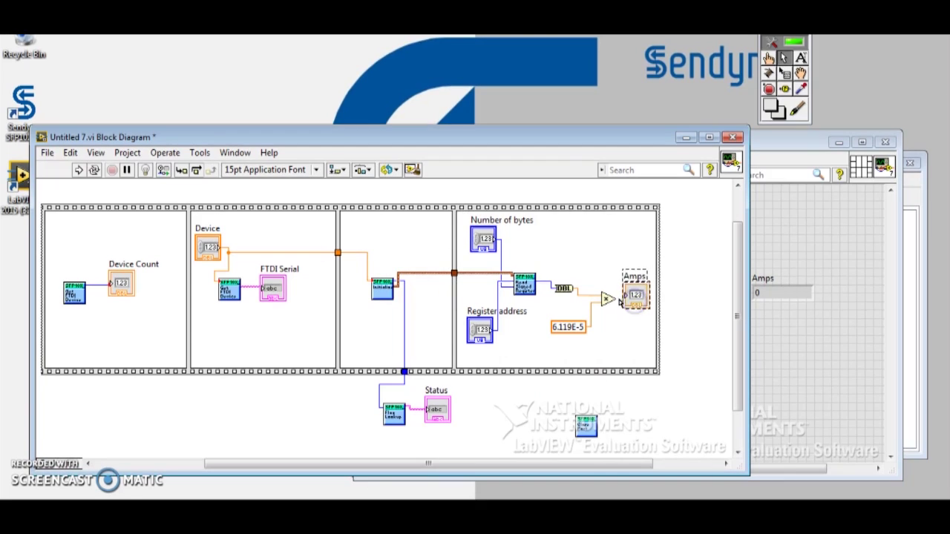
pyautogui.click(639, 410)
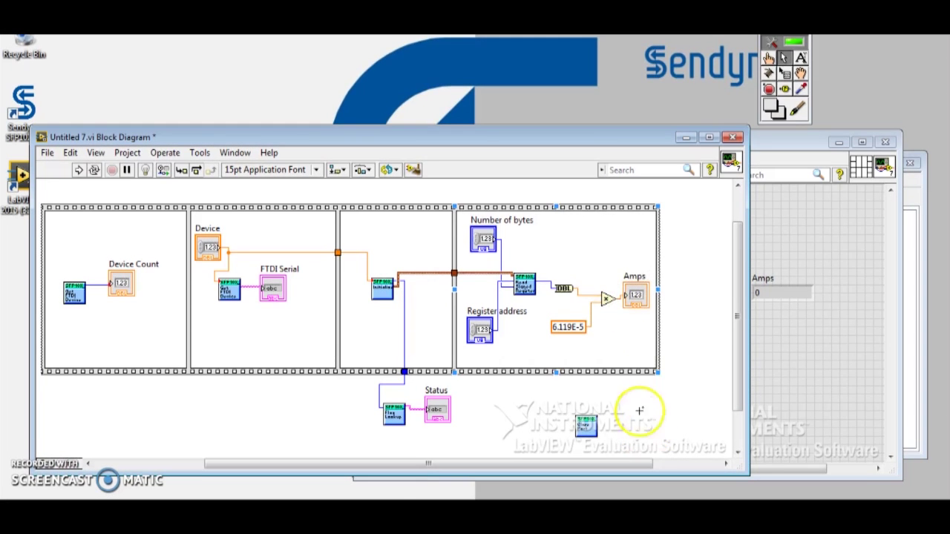
pyautogui.click(605, 298)
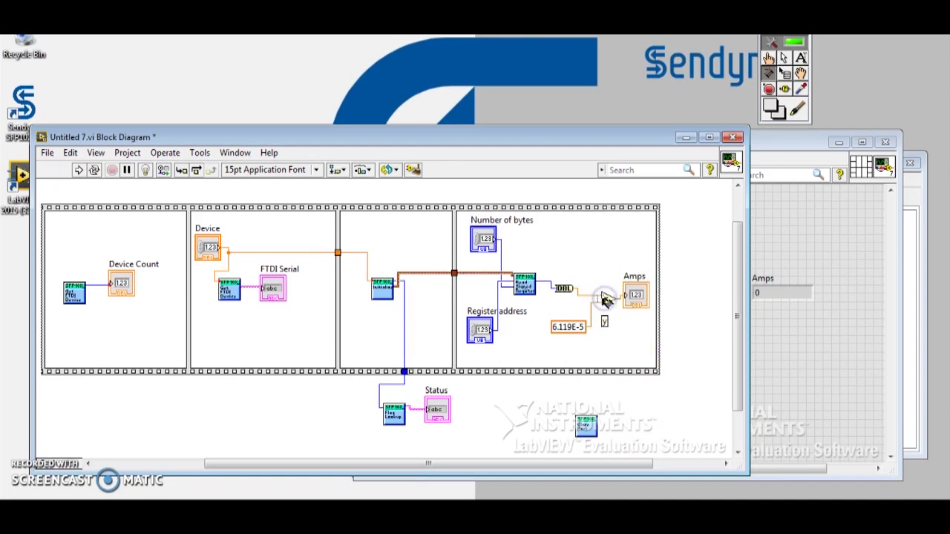
pyautogui.click(636, 296)
pyautogui.click(645, 210)
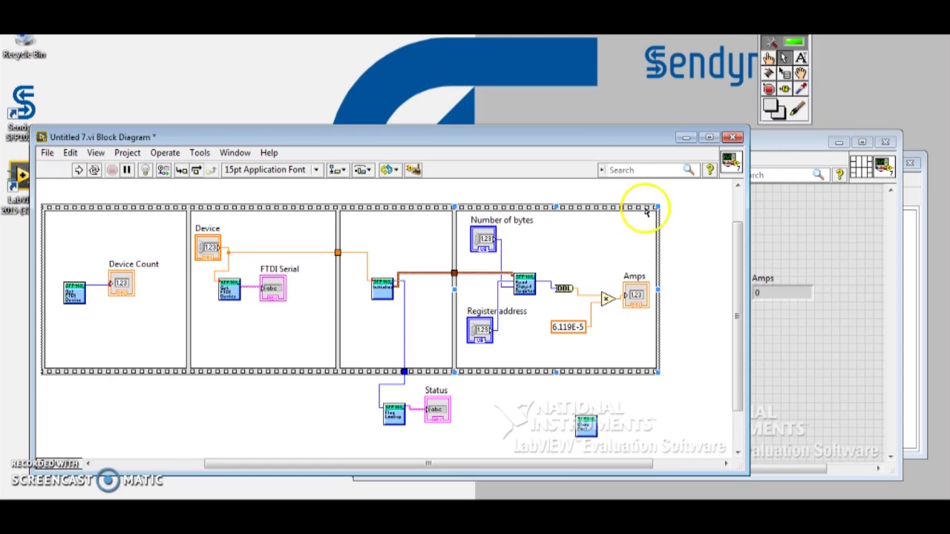
# Add a fifth sequence frame and move the Close Port node into it
pyautogui.rightClick(646, 212)
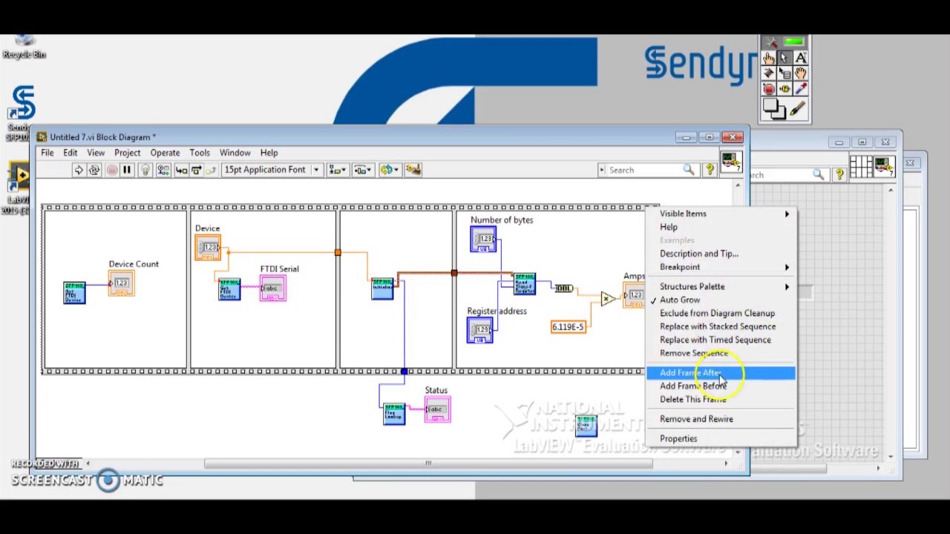
pyautogui.click(719, 373)
pyautogui.moveTo(748, 288); pyautogui.dragTo(879, 288)
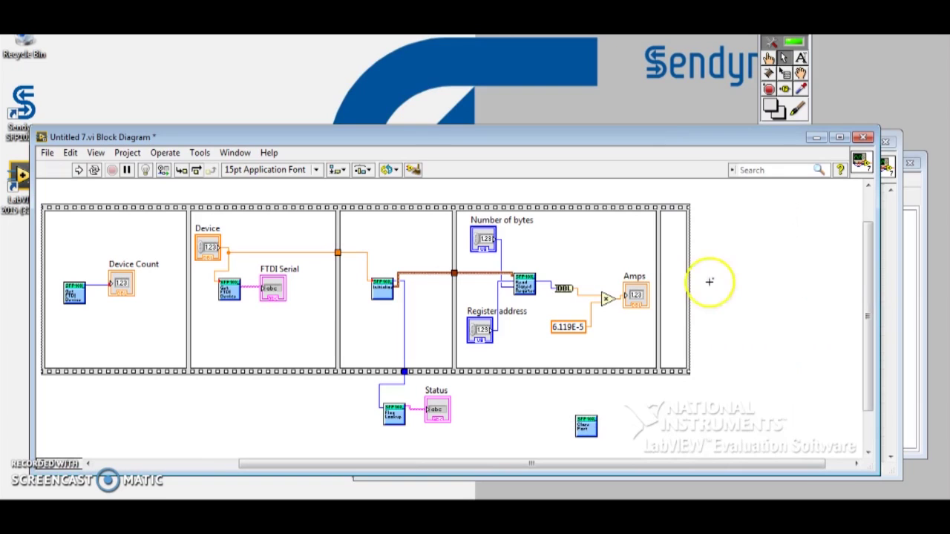
pyautogui.moveTo(690, 290); pyautogui.dragTo(799, 290)
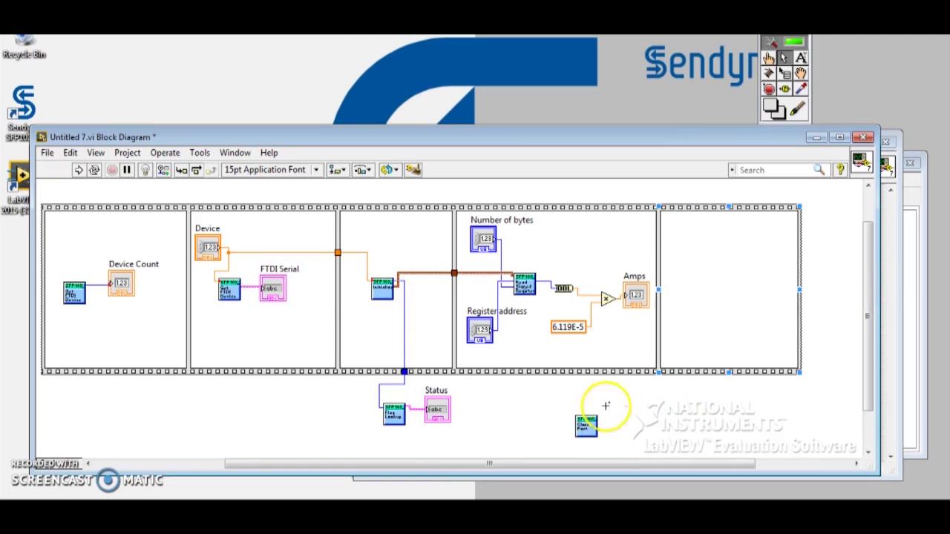
pyautogui.moveTo(582, 430); pyautogui.dragTo(730, 282)
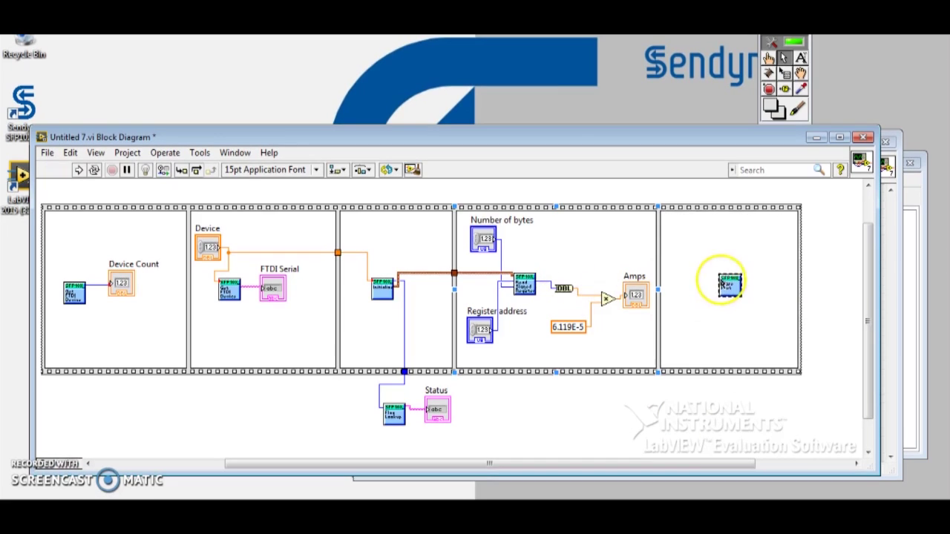
pyautogui.click(719, 312)
pyautogui.write('device')
pyautogui.click(718, 279)
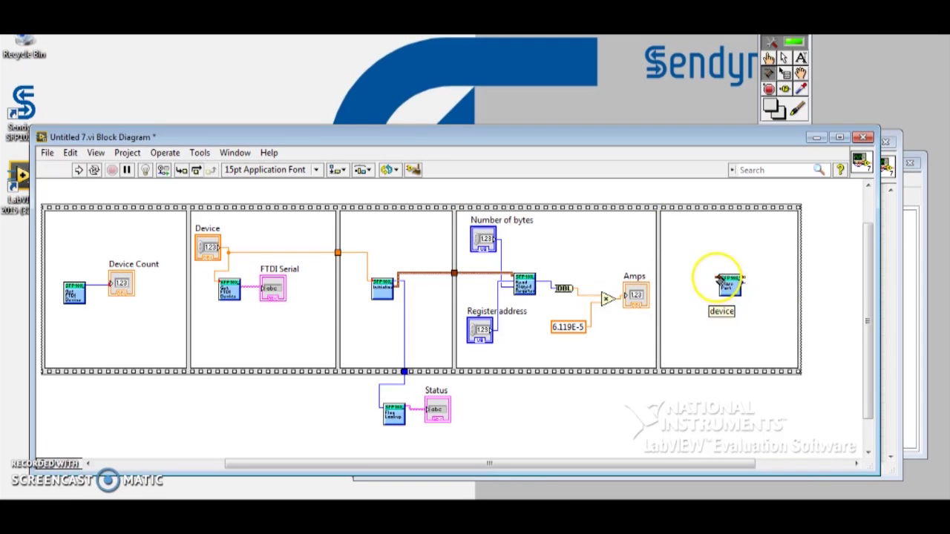
pyautogui.press('Delete')
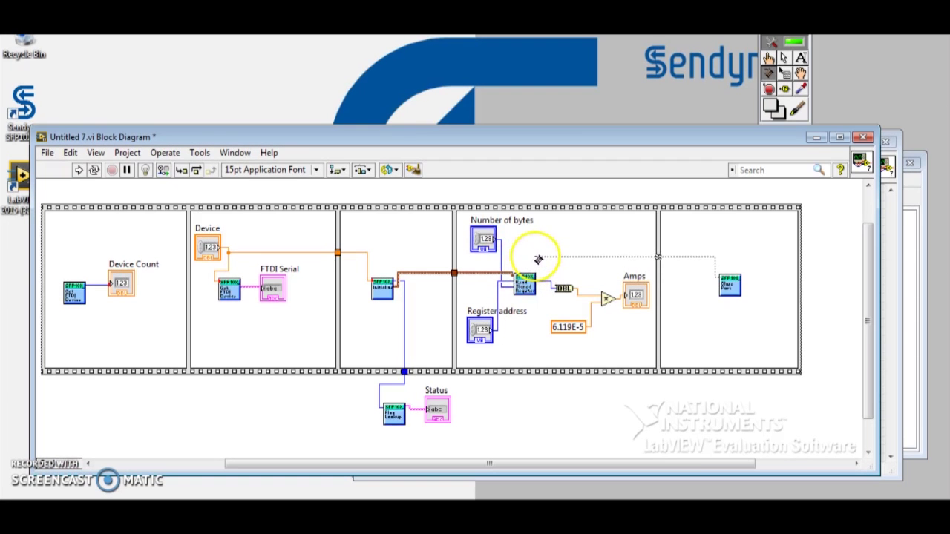
pyautogui.click(536, 258)
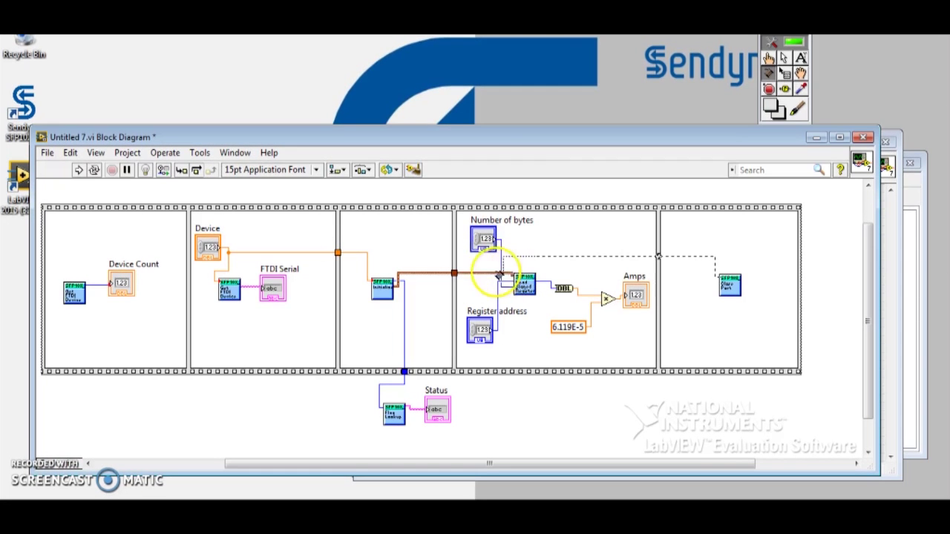
pyautogui.click(484, 273)
# Run the VI once from the front panel, showing Amps at 0
pyautogui.click(767, 303)
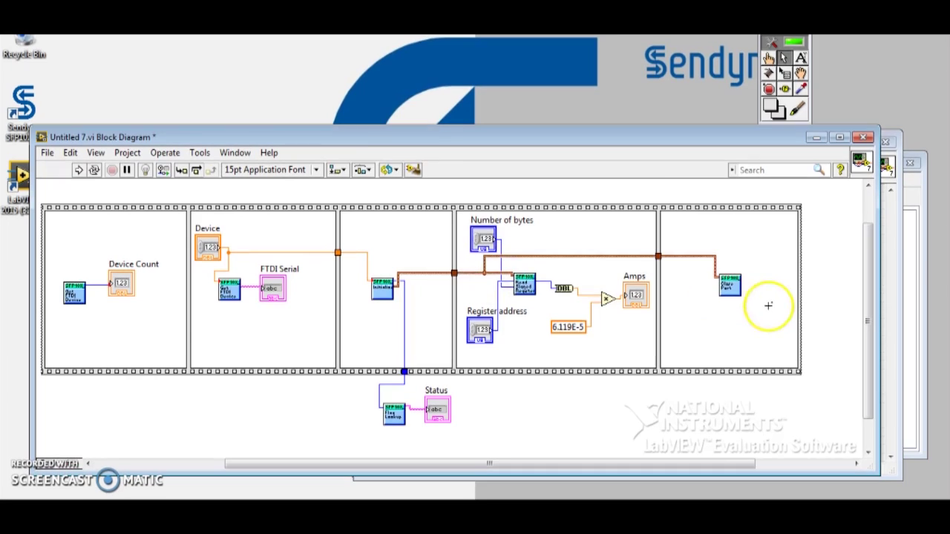
pyautogui.hotkey('ctrl', 'e')
pyautogui.click(401, 177)
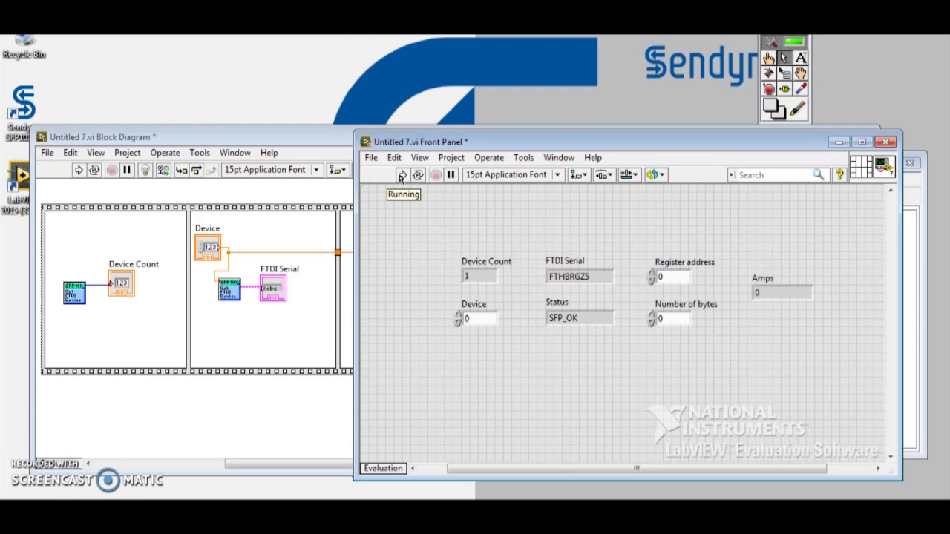
# Set Register address to 32 and Number of bytes to 2, then run the VI
pyautogui.click(666, 280)
pyautogui.moveTo(667, 279); pyautogui.dragTo(644, 276)
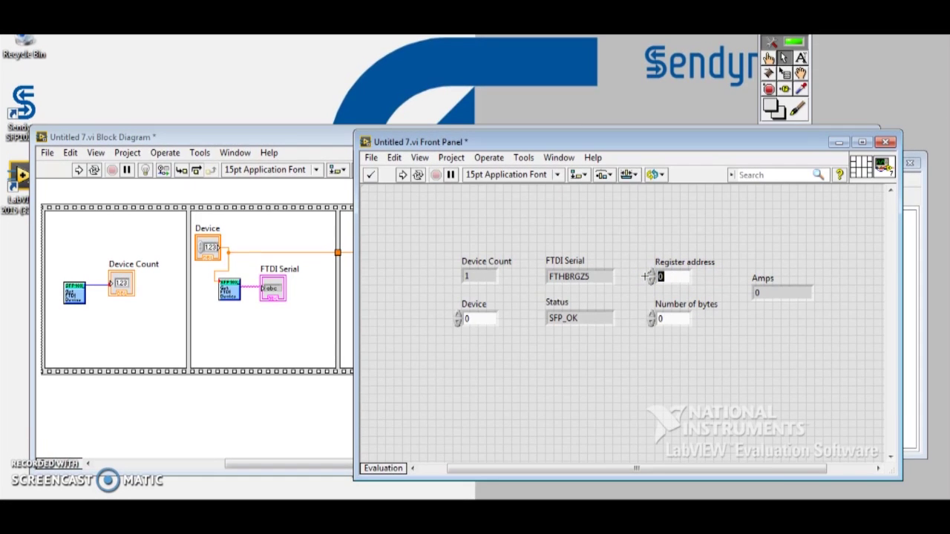
pyautogui.write('32')
pyautogui.click(787, 324)
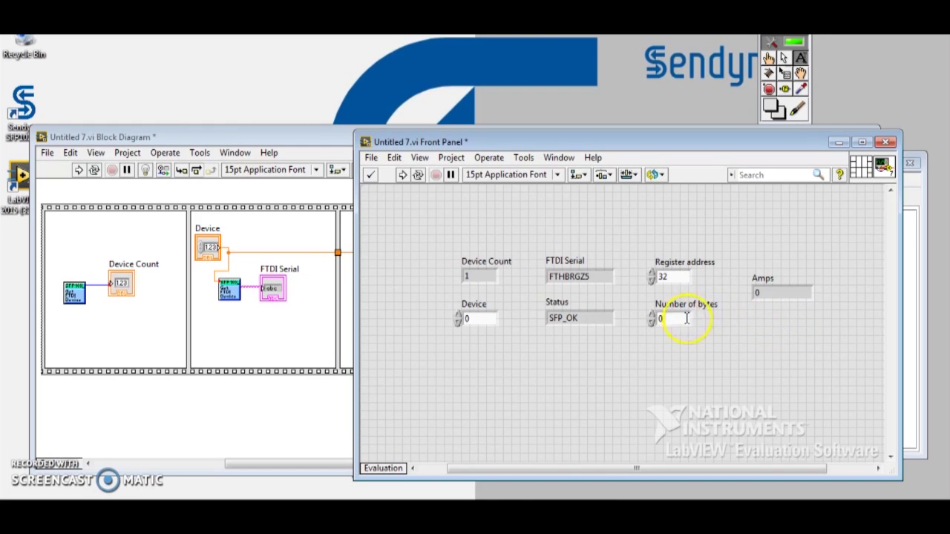
pyautogui.doubleClick(656, 319)
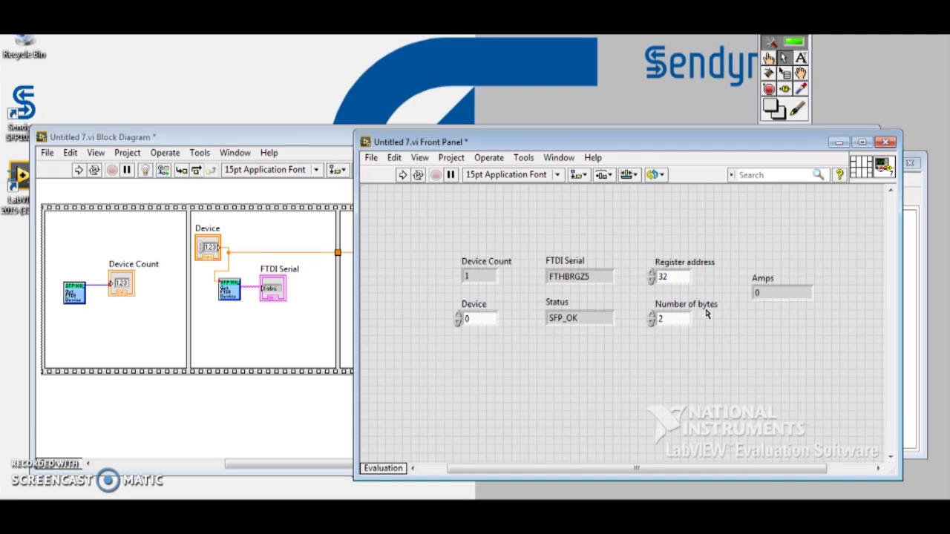
pyautogui.click(782, 267)
pyautogui.click(403, 174)
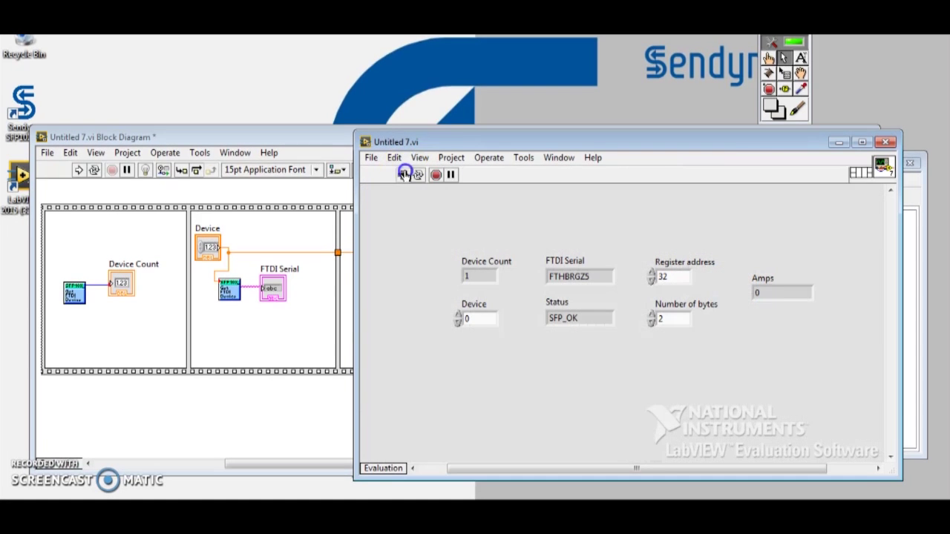
# Check the Amps reading of 1.14138, leaving Amps and Register address unchanged
pyautogui.doubleClick(775, 291)
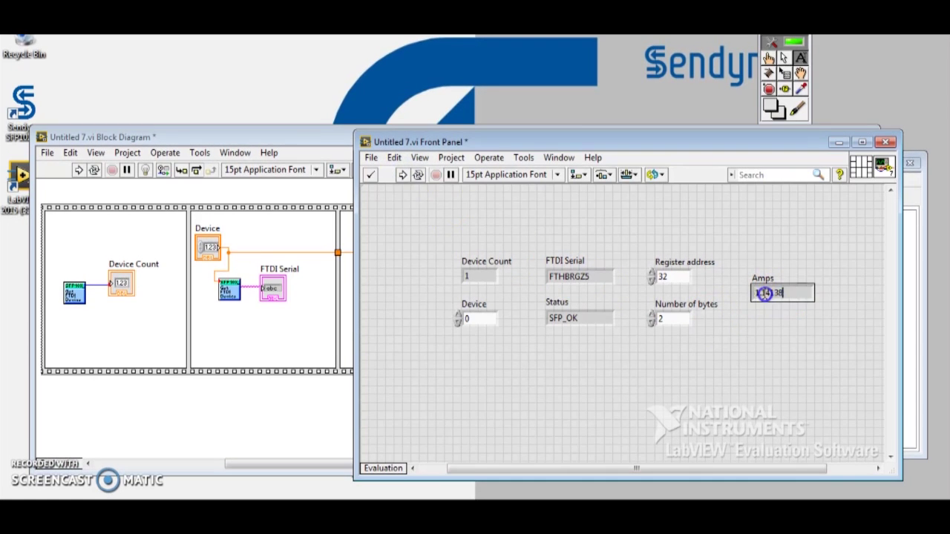
pyautogui.click(775, 354)
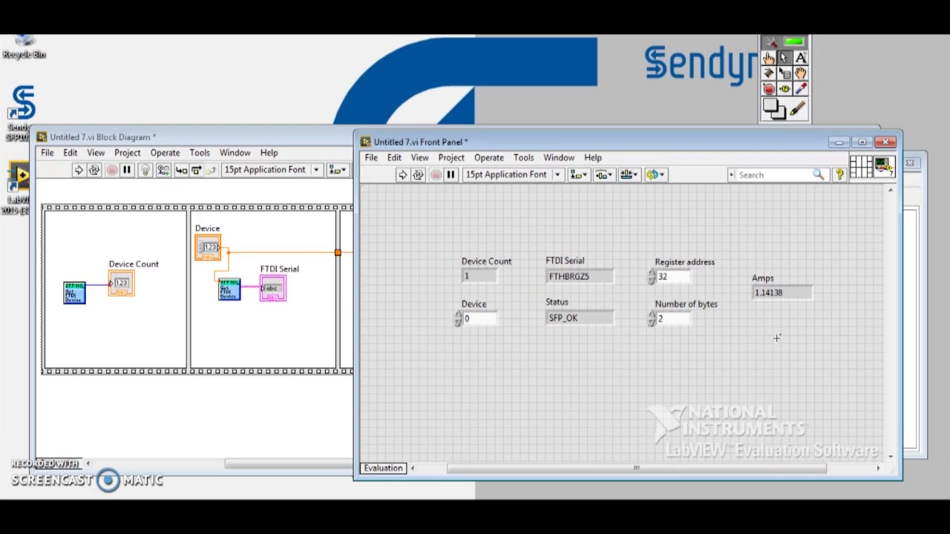
pyautogui.click(673, 279)
pyautogui.click(663, 315)
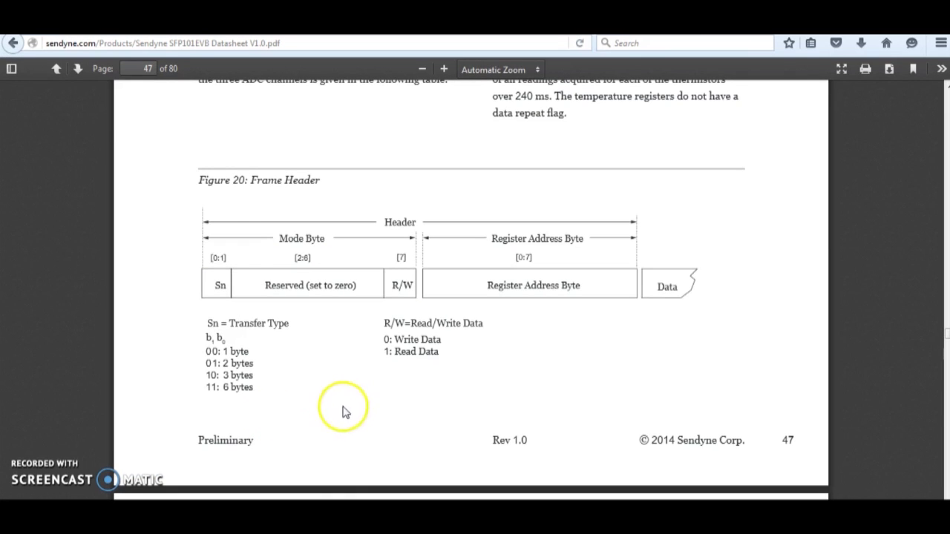
# Bring up page 47 of the SFP101EVB datasheet in Firefox
pyautogui.click(398, 391)
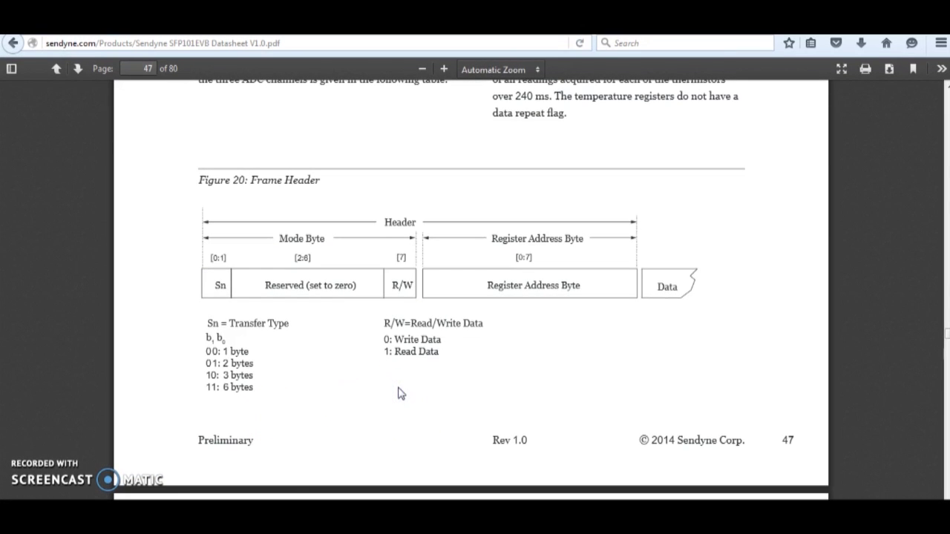
pyautogui.click(454, 391)
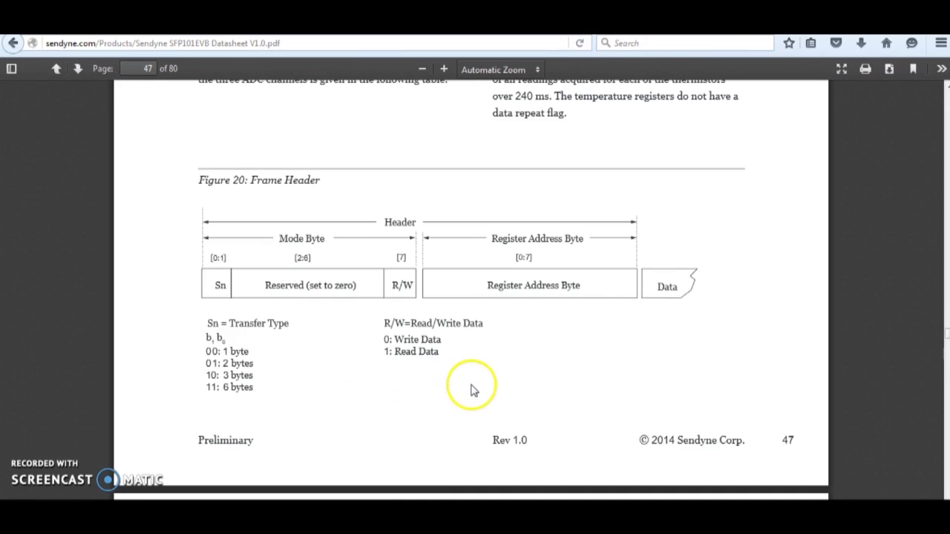
pyautogui.click(779, 444)
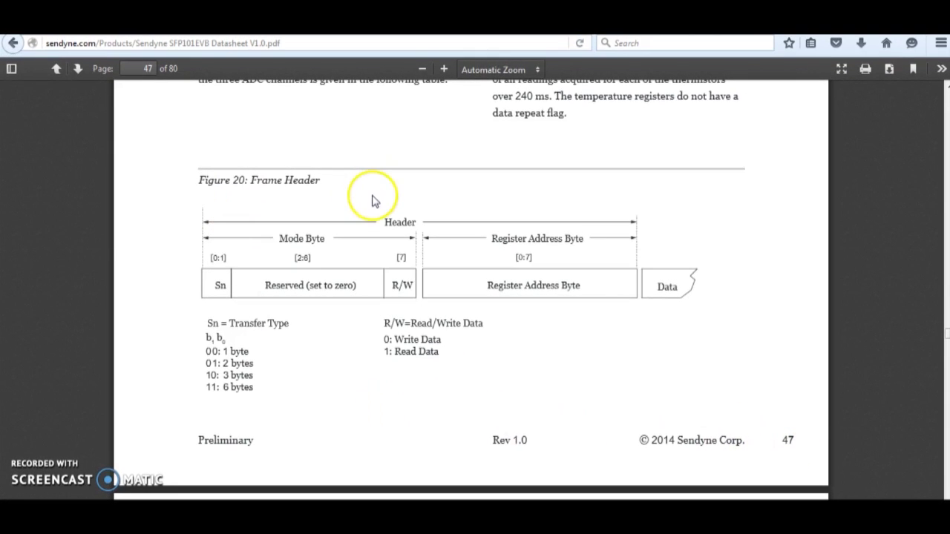
pyautogui.click(311, 326)
pyautogui.click(257, 380)
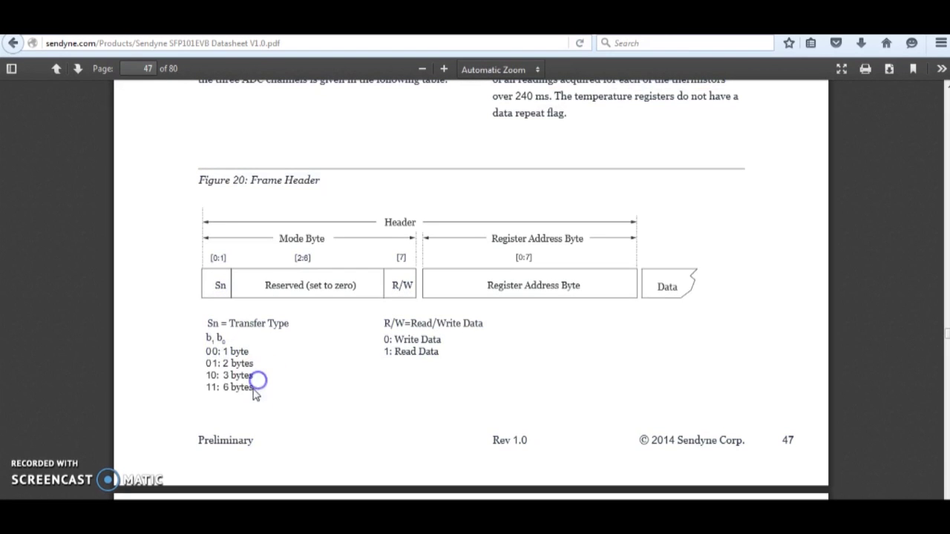
pyautogui.click(264, 382)
# Highlight the transfer type codes in the Figure 20 Frame Header table
pyautogui.moveTo(254, 375); pyautogui.dragTo(245, 378)
pyautogui.click(246, 379)
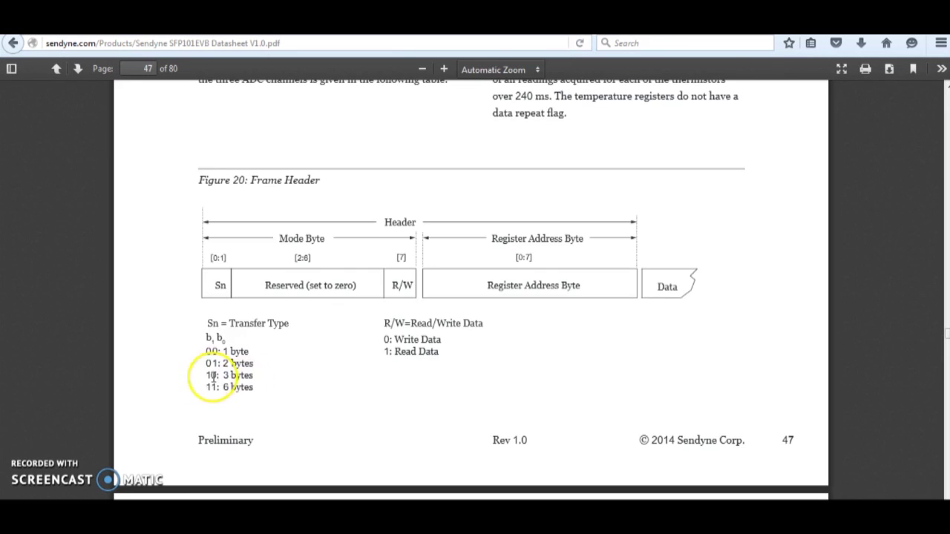
pyautogui.moveTo(212, 377); pyautogui.dragTo(208, 378)
pyautogui.moveTo(216, 390); pyautogui.dragTo(217, 350)
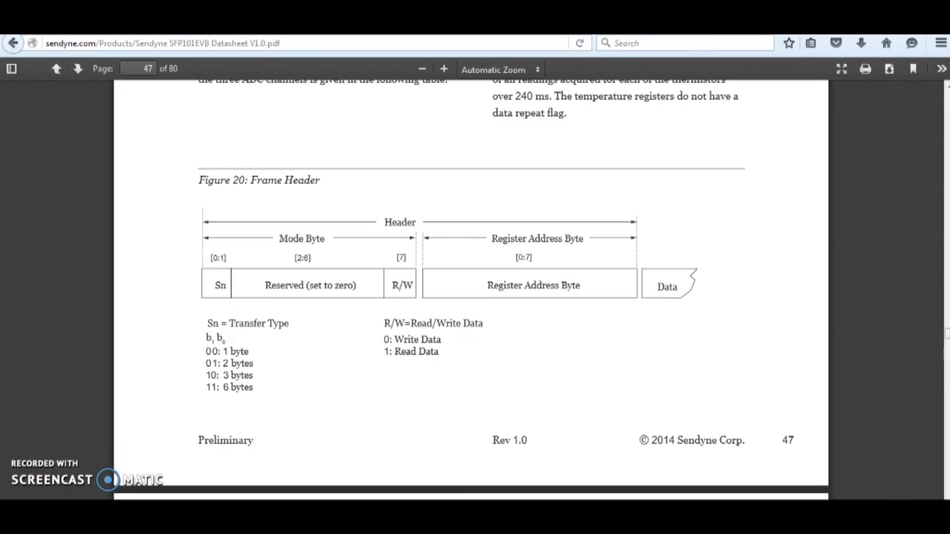
pyautogui.click(239, 412)
pyautogui.click(241, 386)
pyautogui.click(212, 387)
pyautogui.click(272, 407)
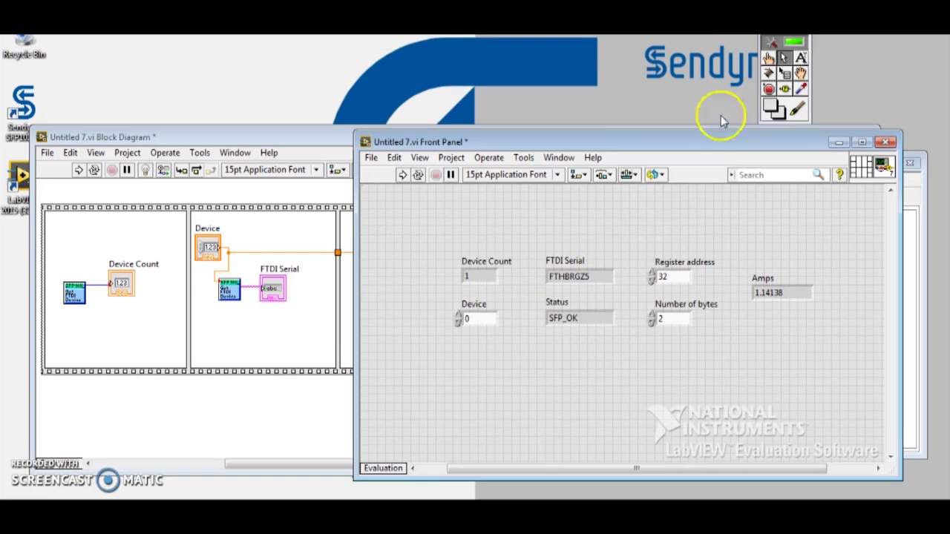
# Run the VI continuously from the front panel, with Amps updating around 1.138–1.141
pyautogui.click(589, 356)
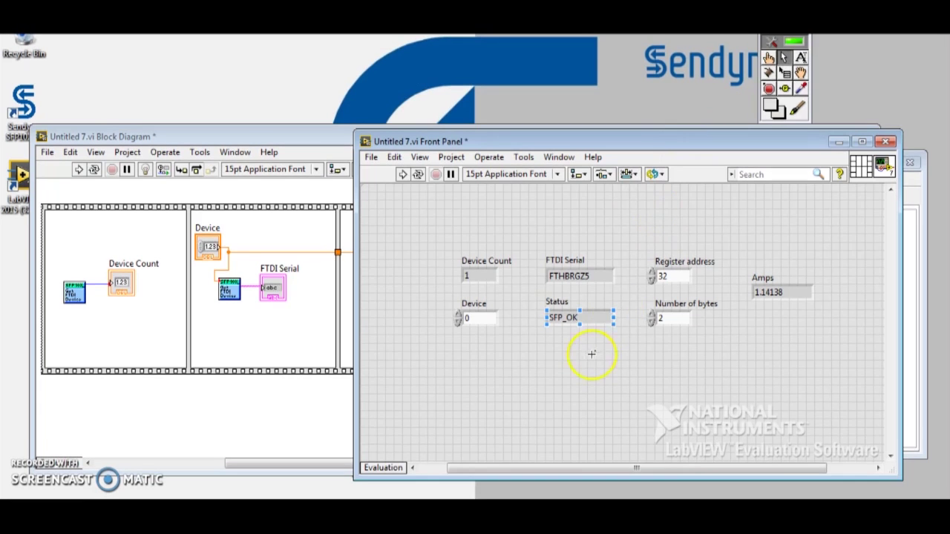
pyautogui.click(417, 174)
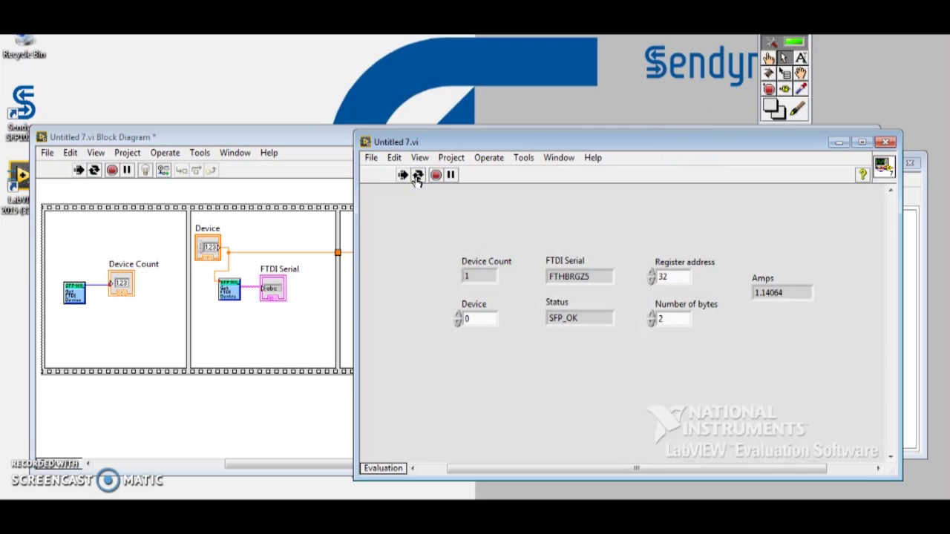